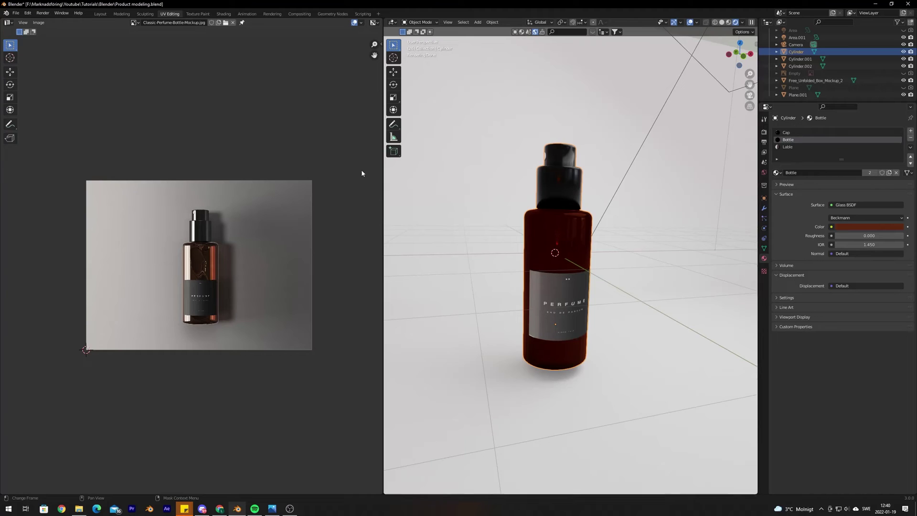
# Step: Start a second, new Blender session and delete the default camera, cube and light
pyautogui.scroll(3, 262, 334)
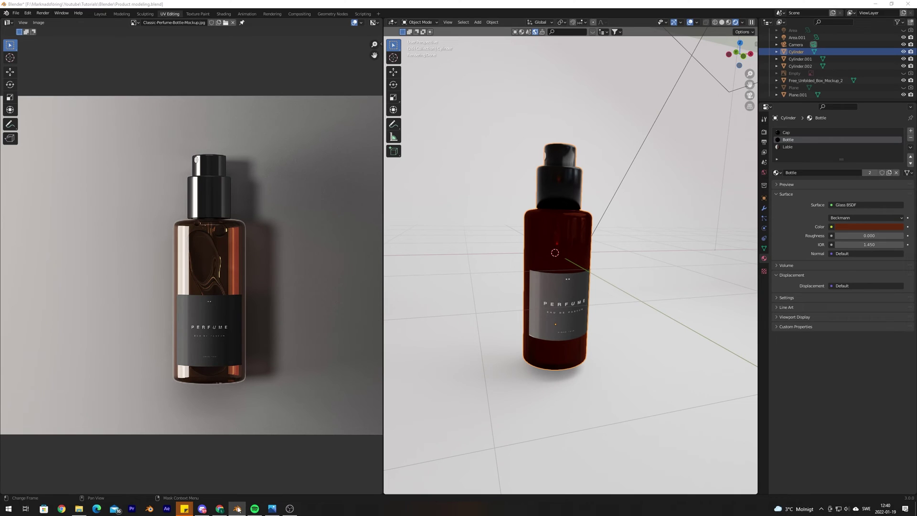
pyautogui.rightClick(237, 508)
pyautogui.click(232, 472)
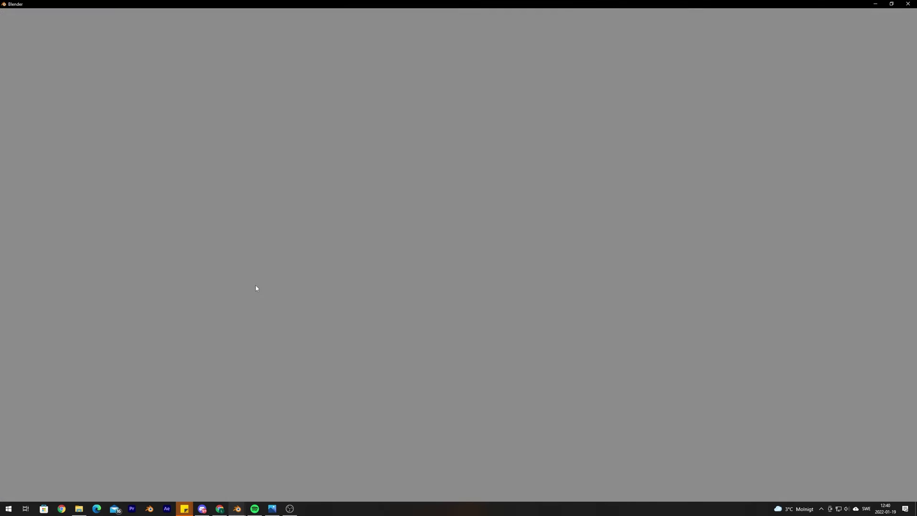
pyautogui.scroll(-5, 372, 300)
pyautogui.press('a')
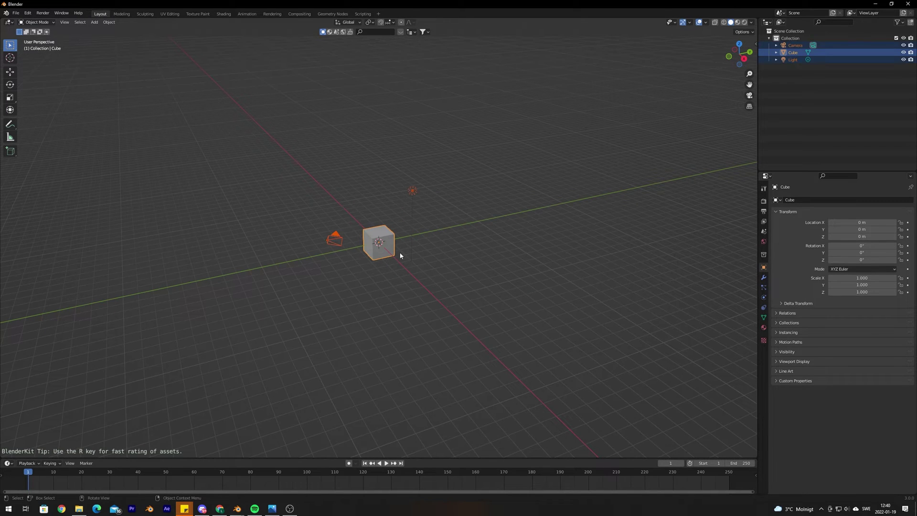
pyautogui.press('Delete')
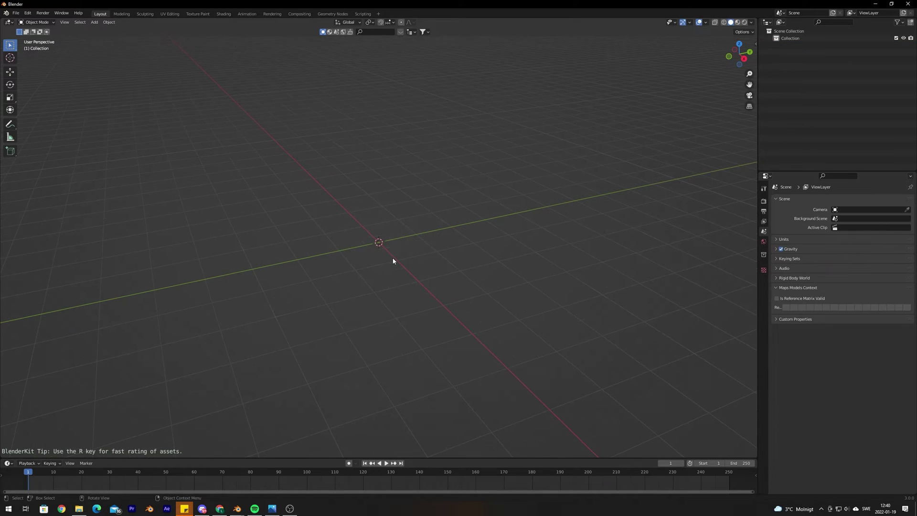
# Step: Set the render engine to Cycles with GPU Compute as the device and OptiX as the render denoiser
pyautogui.click(763, 201)
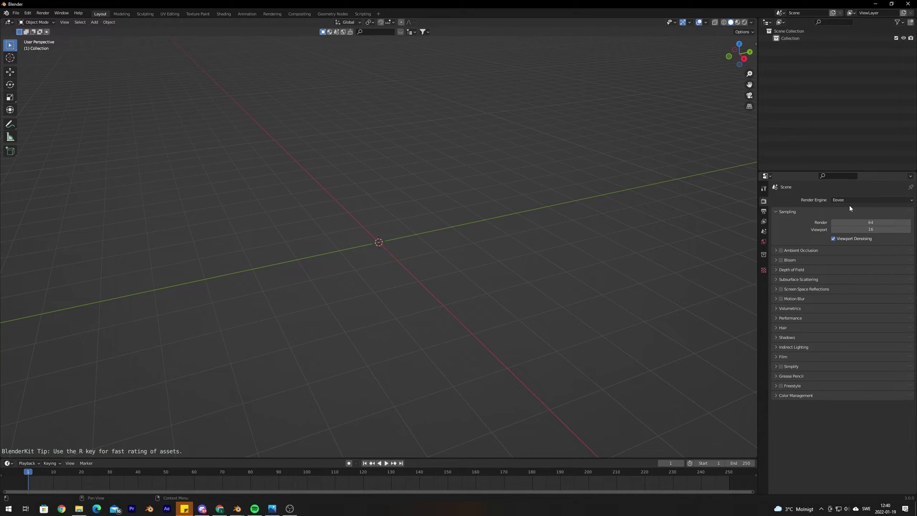
pyautogui.click(859, 200)
pyautogui.click(851, 224)
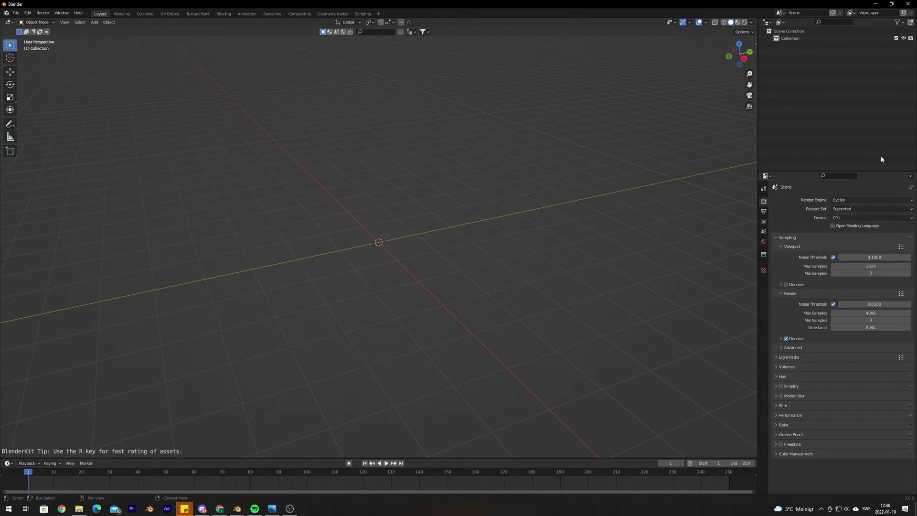
# Step: Load Classic-Perfume-Bottle-Mockup.jpg from the Pictures folder as a reference image aligned to the front view
pyautogui.moveTo(478, 267); pyautogui.dragTo(381, 266, button='middle')
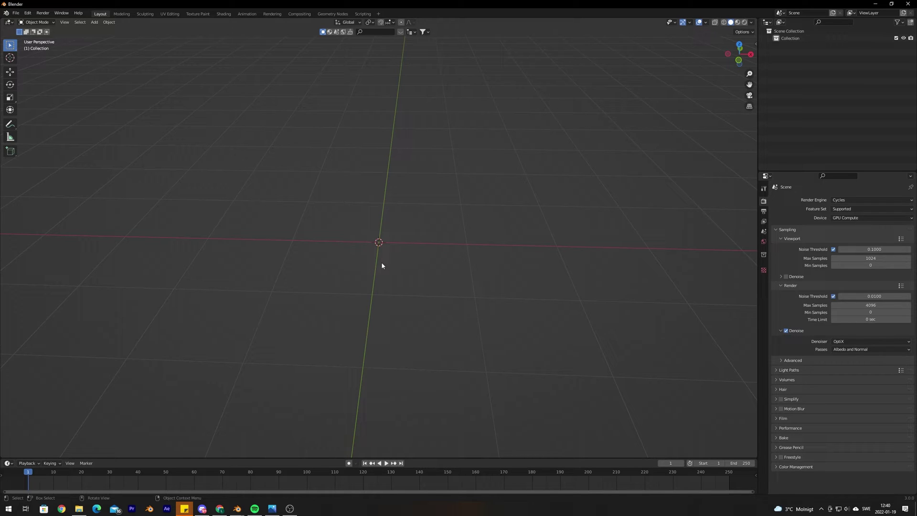
pyautogui.press('KP_1')
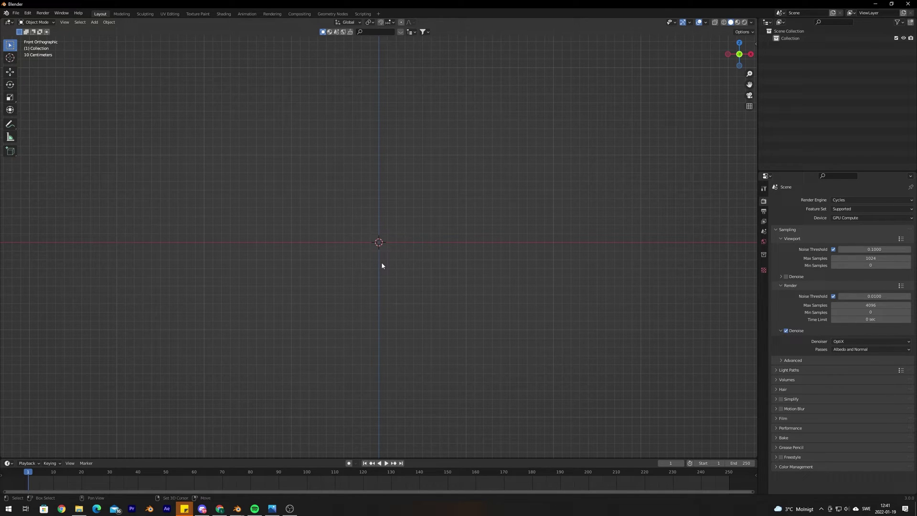
pyautogui.hotkey('shift', 'a')
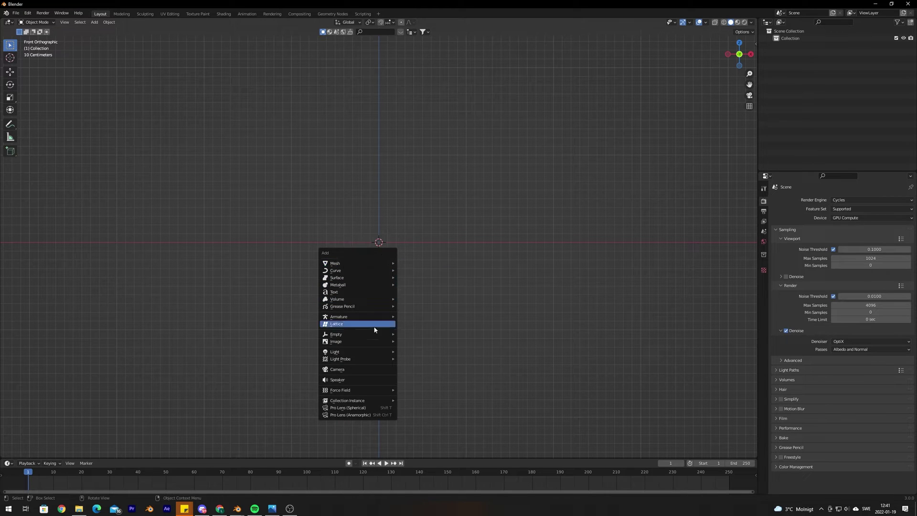
pyautogui.moveTo(368, 342)
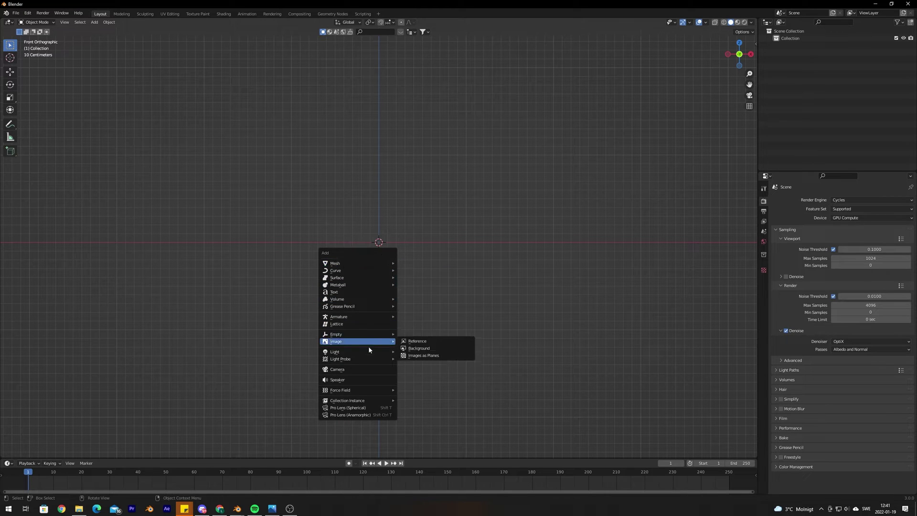
pyautogui.click(417, 342)
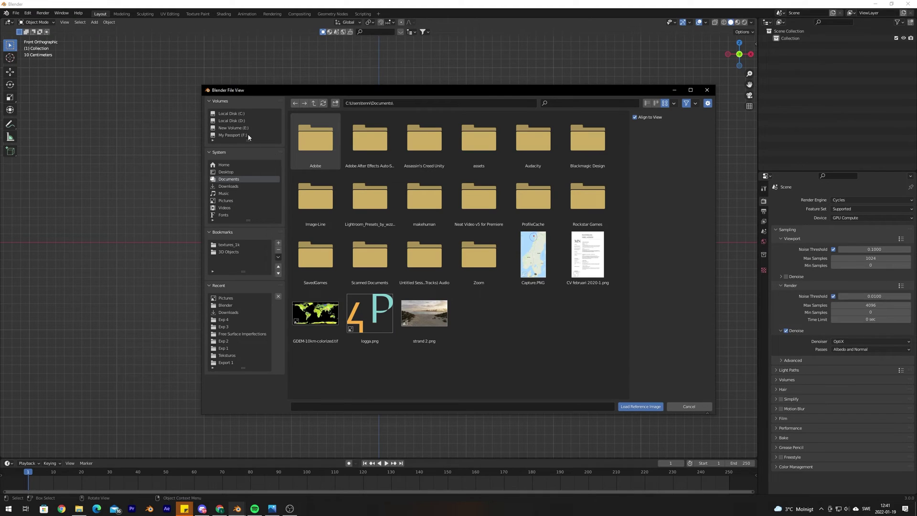
pyautogui.click(226, 201)
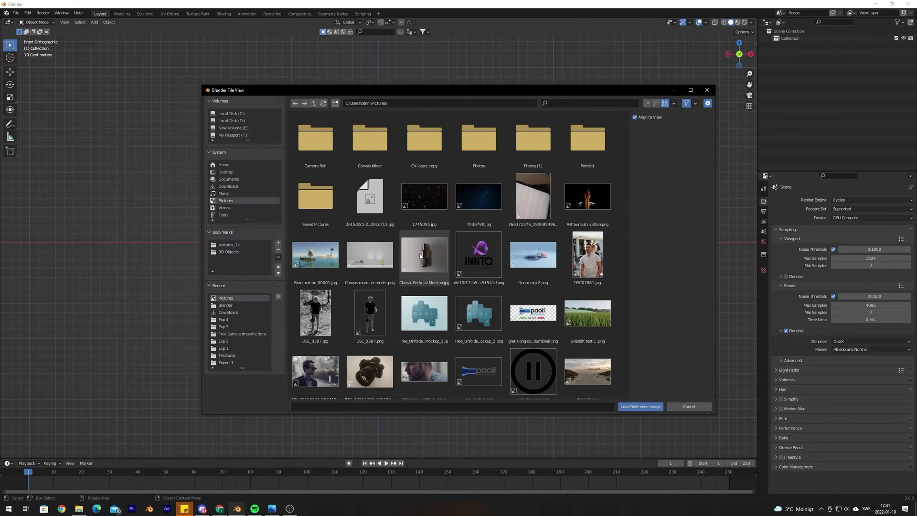
pyautogui.doubleClick(420, 256)
pyautogui.scroll(-5, 348, 302)
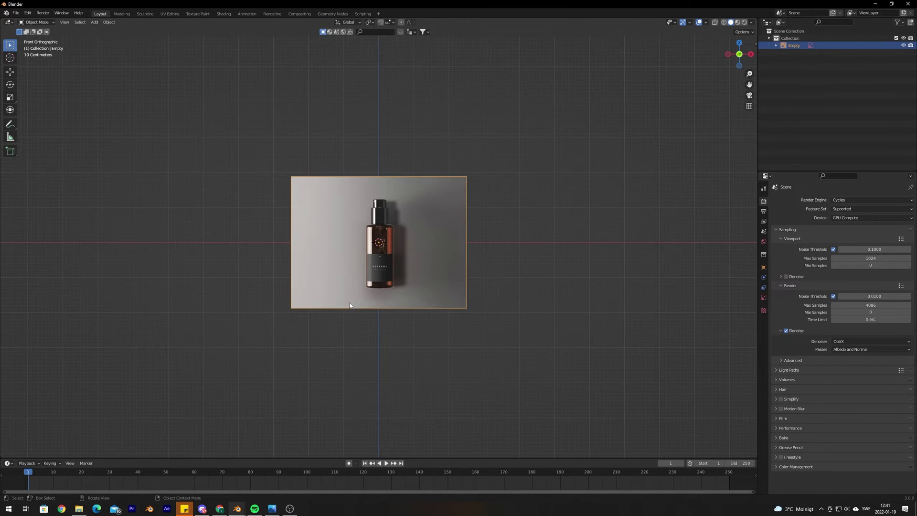
# Step: Examine the perfume bottle reference image at an angle and from the front
pyautogui.scroll(4, 513, 267)
pyautogui.moveTo(514, 267)
pyautogui.mouseDown(button='middle')
pyautogui.moveTo(426, 288)
pyautogui.moveTo(460, 299)
pyautogui.moveTo(522, 280)
pyautogui.mouseUp(button='middle')
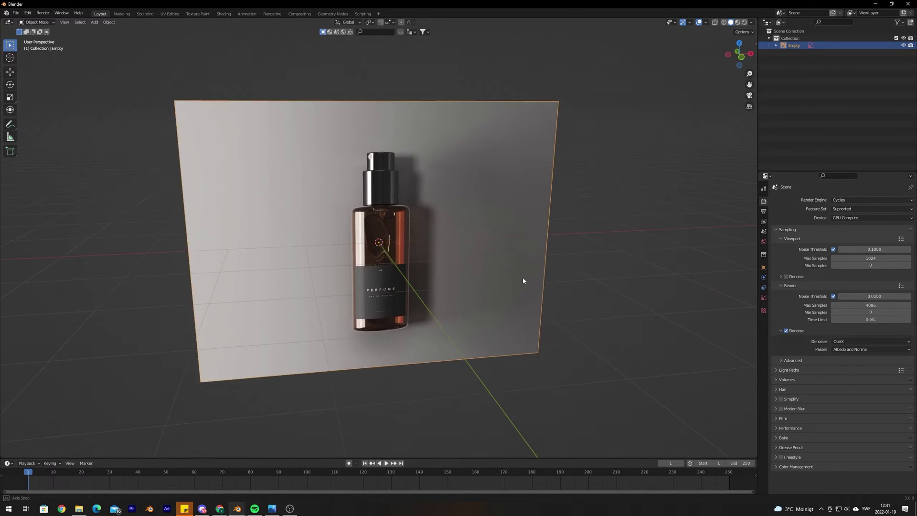
pyautogui.scroll(-5, 509, 285)
pyautogui.scroll(1, 509, 286)
pyautogui.scroll(3, 510, 287)
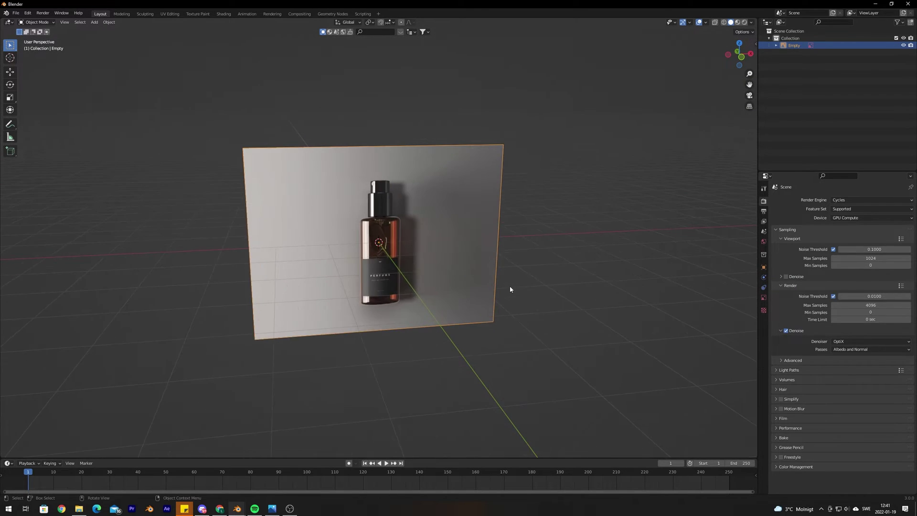
pyautogui.scroll(4, 510, 286)
pyautogui.moveTo(510, 286)
pyautogui.mouseDown(button='middle')
pyautogui.moveTo(410, 302)
pyautogui.moveTo(520, 278)
pyautogui.mouseUp(button='middle')
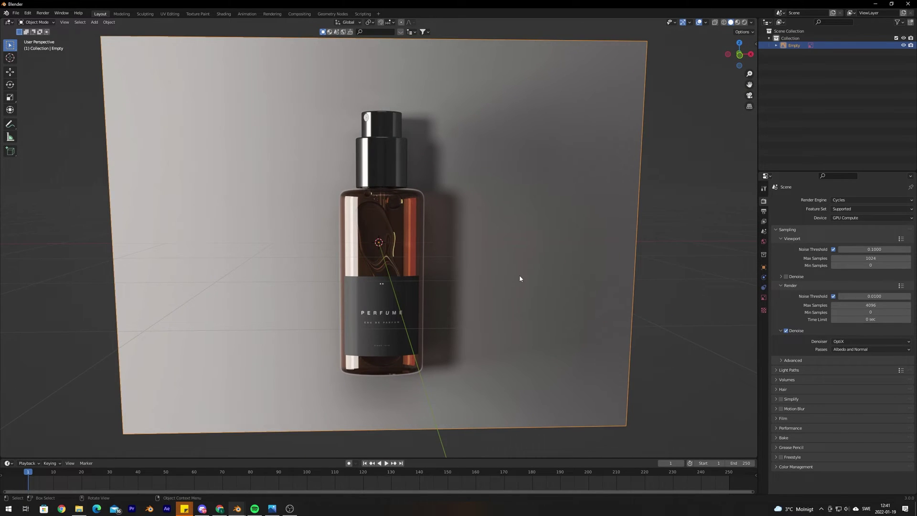
pyautogui.press('KP_1')
pyautogui.scroll(-2, 379, 285)
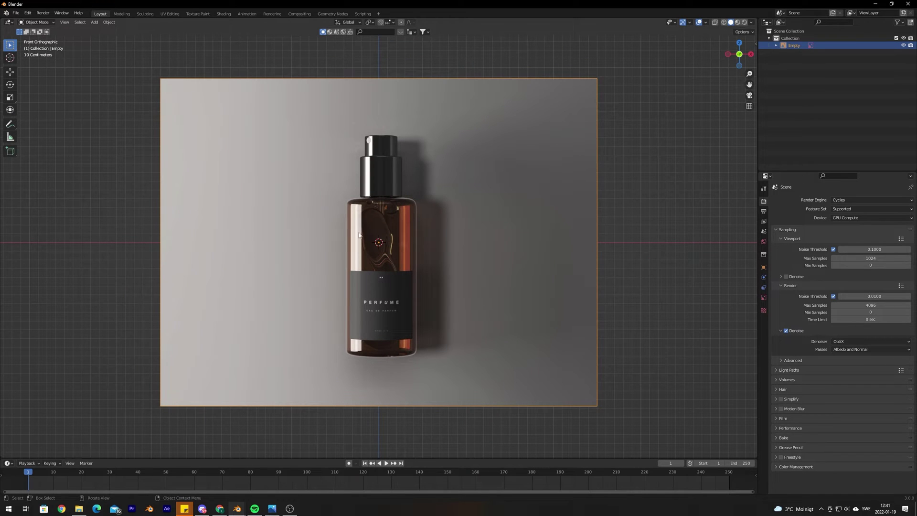
pyautogui.scroll(3, 368, 244)
pyautogui.scroll(-2, 367, 242)
pyautogui.scroll(1, 356, 248)
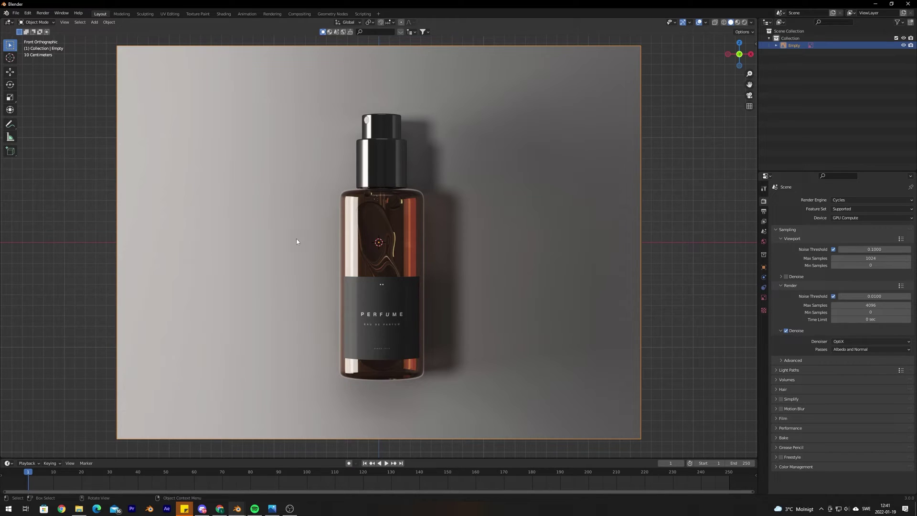
# Step: Add a mesh cylinder at the origin and scale it uniformly to about 0.39, near the bottle's width
pyautogui.hotkey('shift', 'a')
pyautogui.moveTo(306, 130)
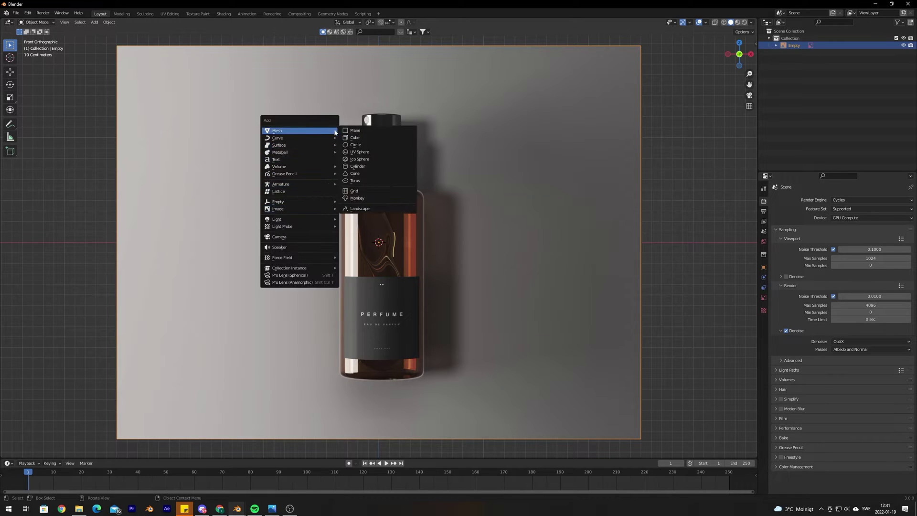
pyautogui.click(382, 167)
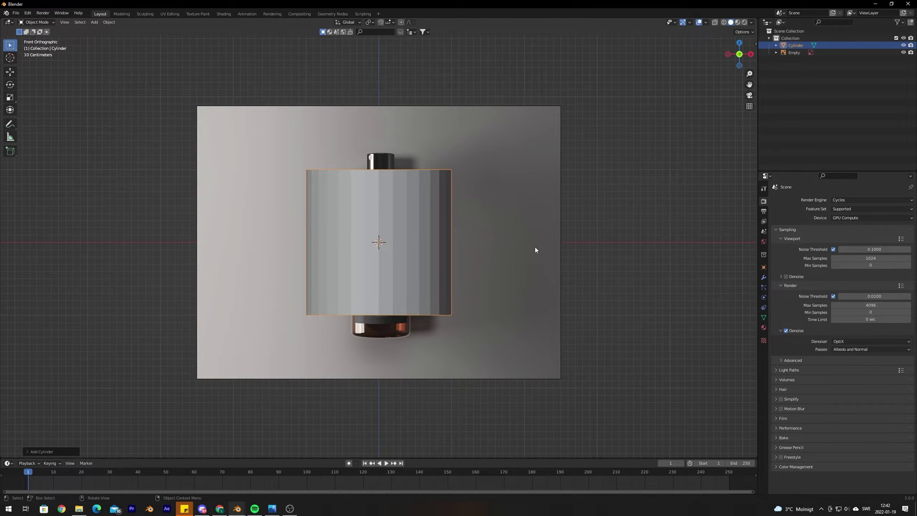
pyautogui.press('s')
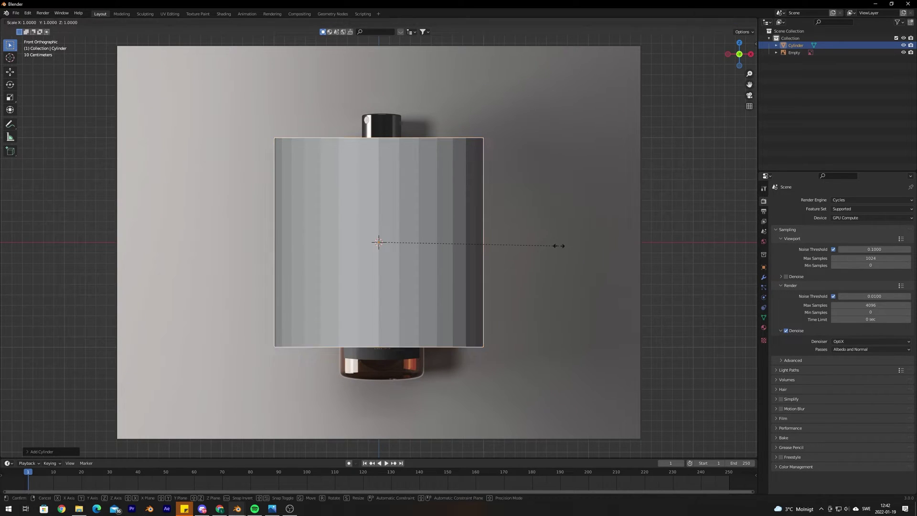
pyautogui.click(442, 234)
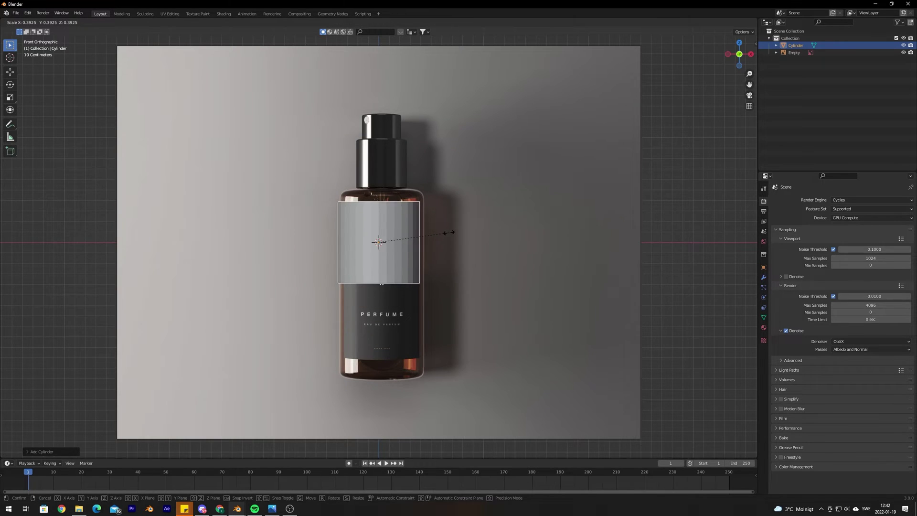
# Step: Shift the cylinder slightly to centre it on the bottle and scale it by about 1.02 to match the glass body's width
pyautogui.scroll(5, 394, 279)
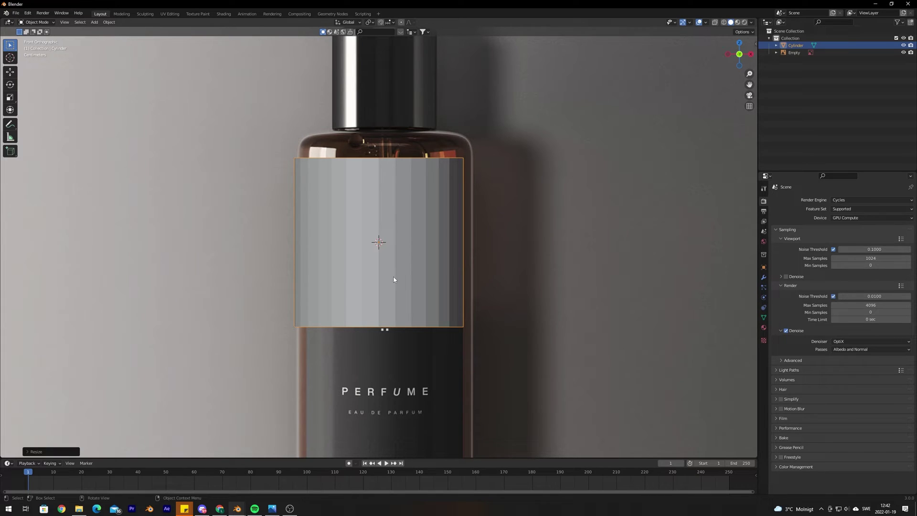
pyautogui.press('g')
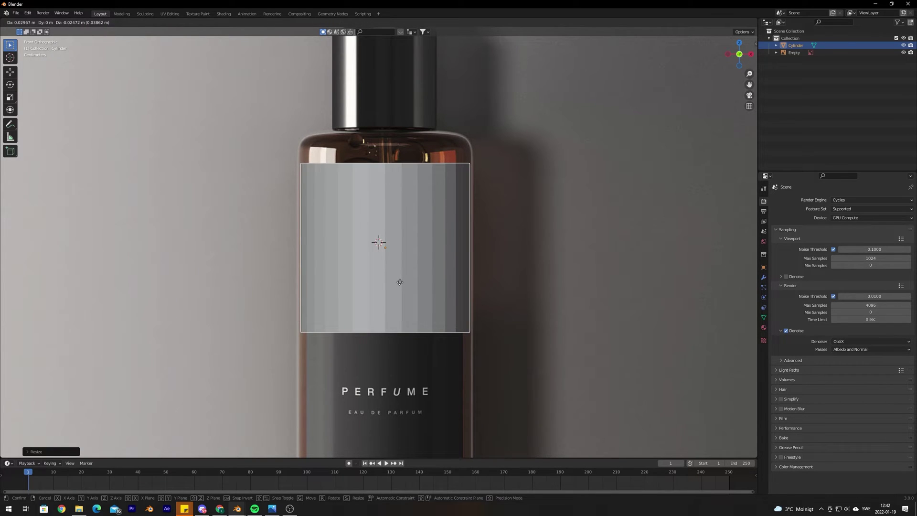
pyautogui.click(400, 282)
pyautogui.press('s')
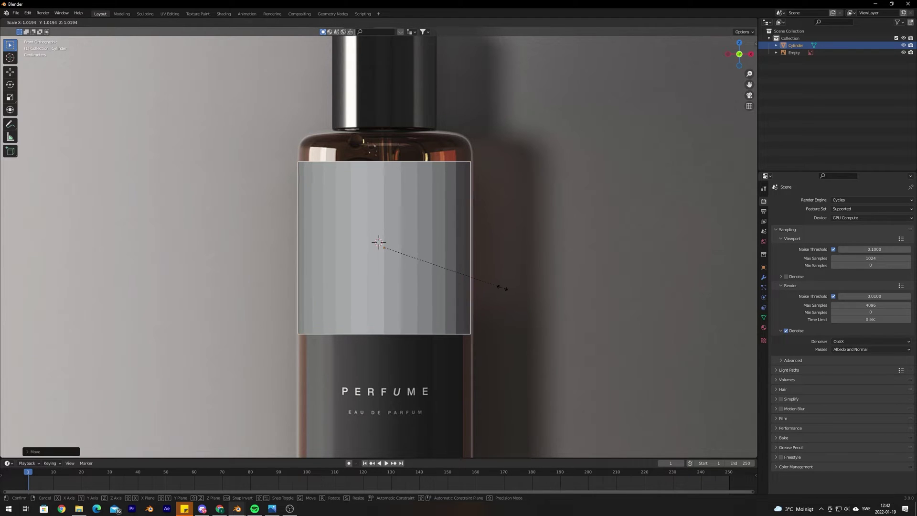
pyautogui.click(509, 288)
# Step: Move the cylinder down along the Z axis until its underside meets the base of the bottle
pyautogui.scroll(-6, 508, 290)
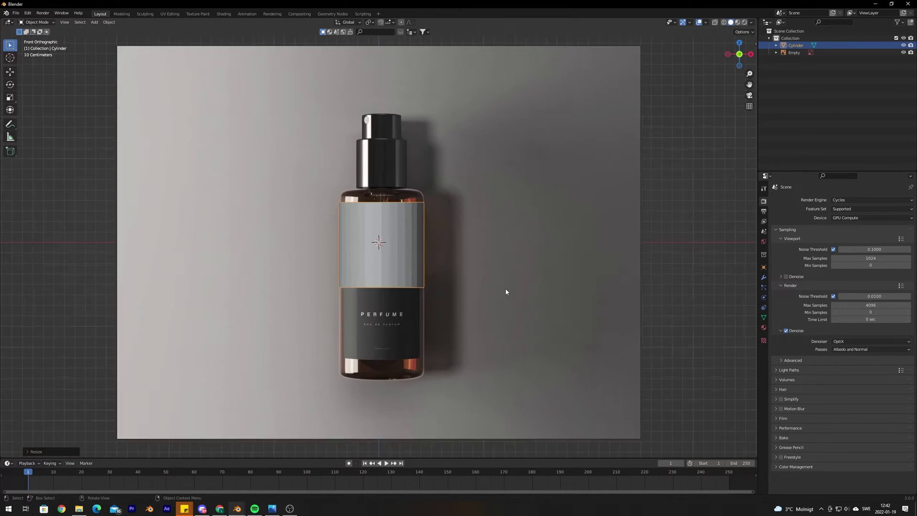
pyautogui.scroll(5, 279, 243)
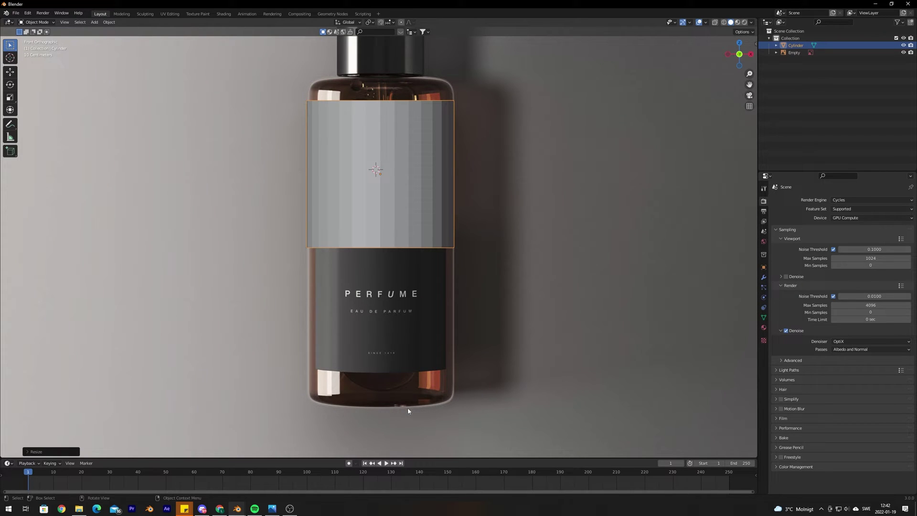
pyautogui.press('g')
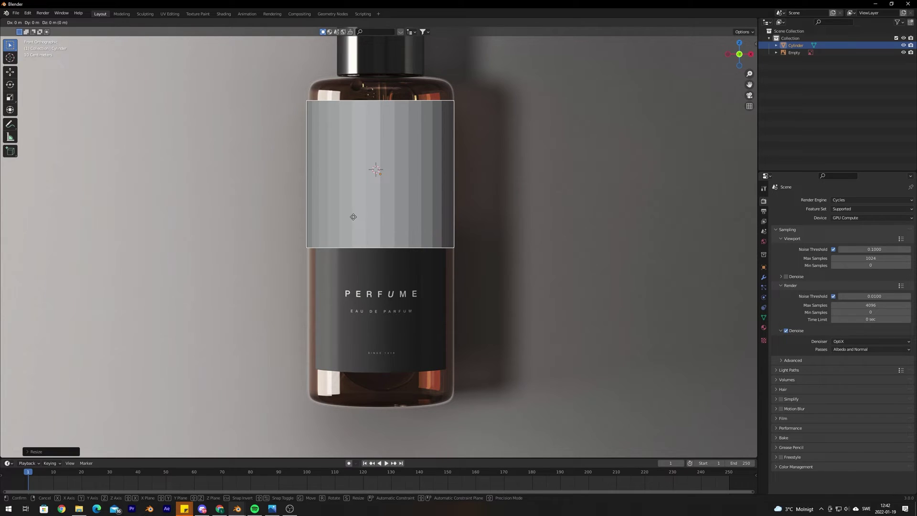
pyautogui.press('z')
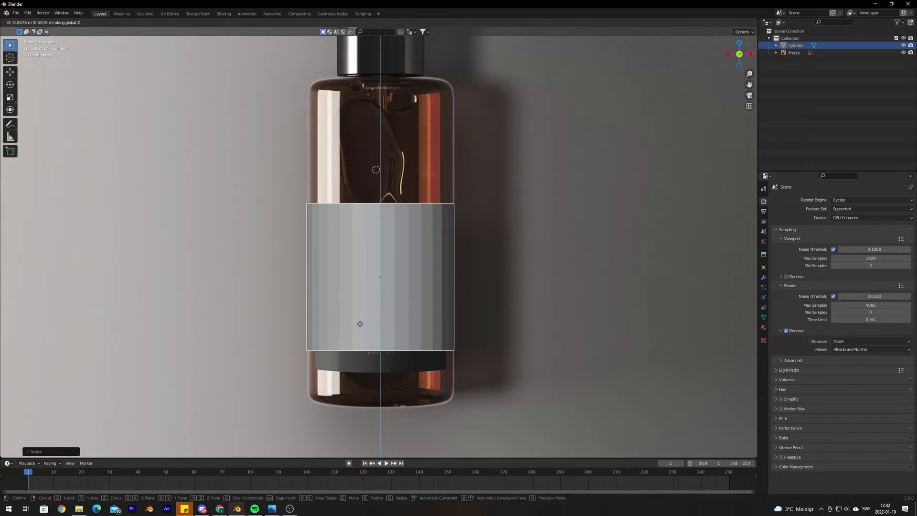
pyautogui.click(354, 368)
pyautogui.scroll(-1, 389, 347)
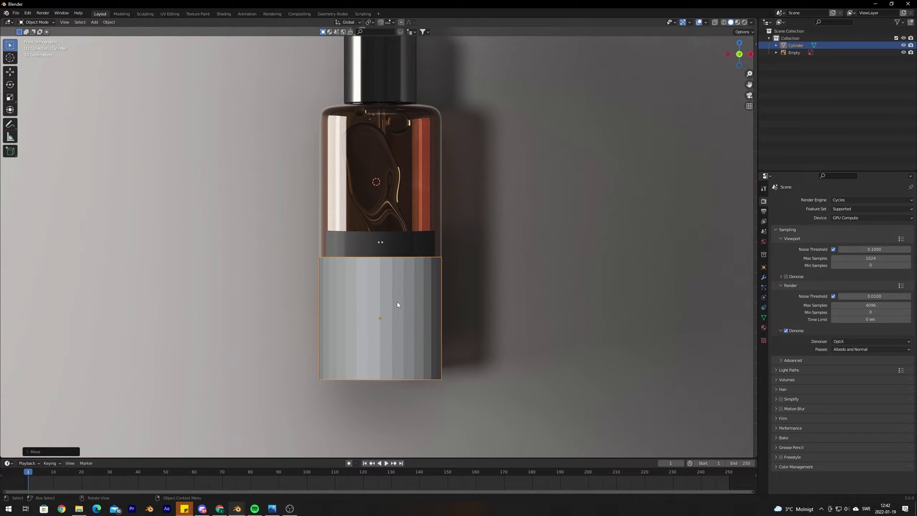
# Step: In Edit Mode, raise the cylinder's upper vertices along the Z axis to the top of the glass body, just below the cap
pyautogui.press('Tab')
pyautogui.scroll(1, 365, 292)
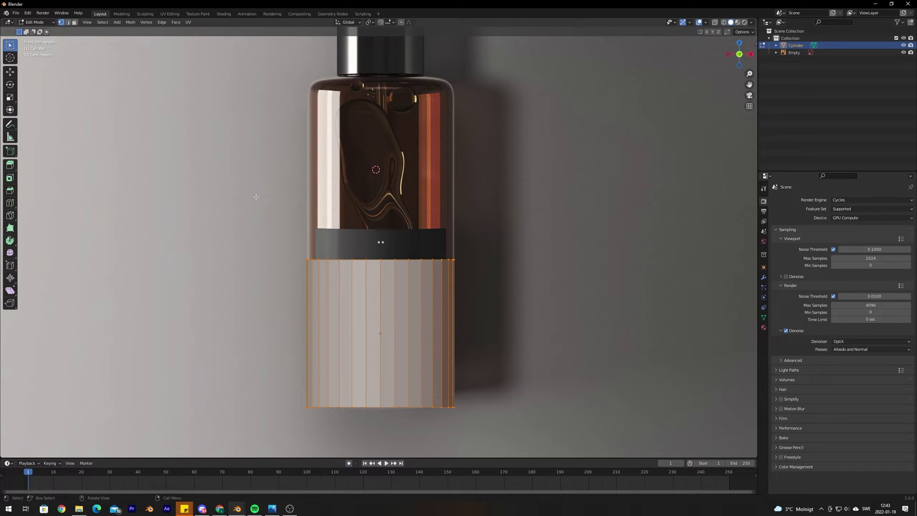
pyautogui.moveTo(273, 209); pyautogui.dragTo(491, 305)
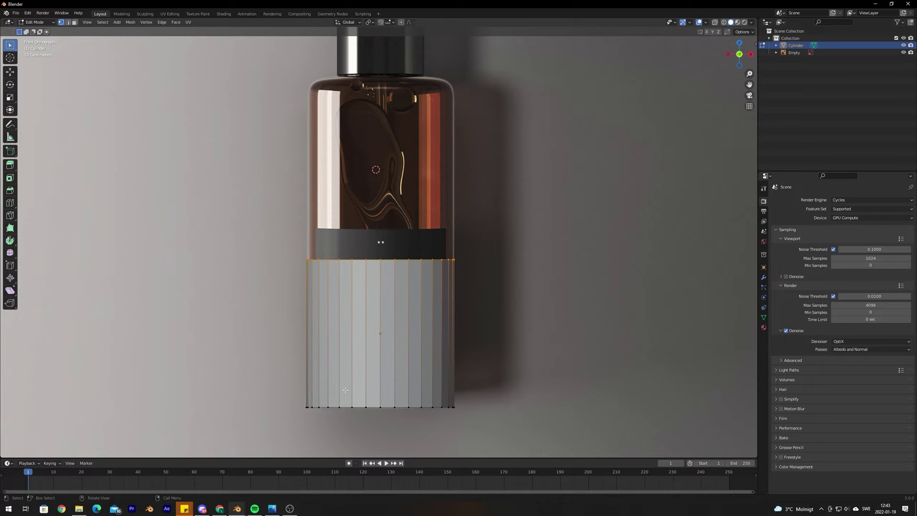
pyautogui.press('g')
pyautogui.press('z')
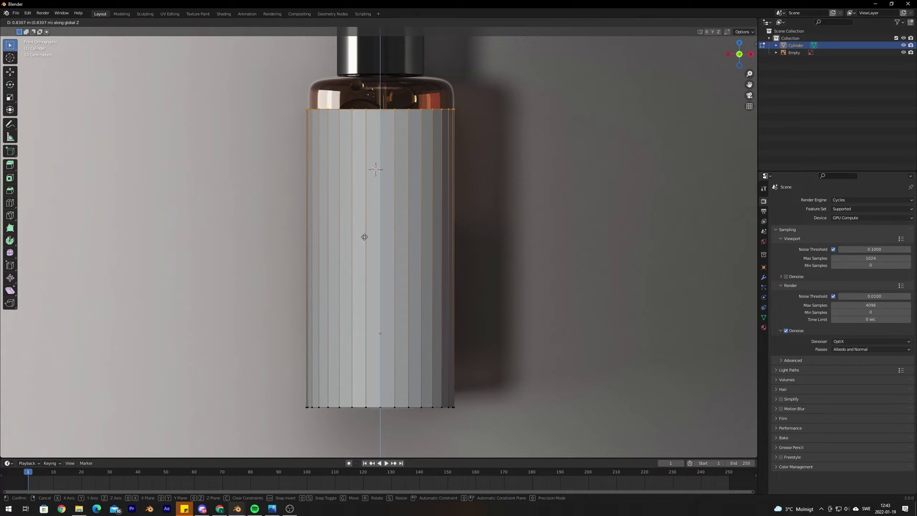
pyautogui.click(365, 205)
pyautogui.keyDown('shift'); pyautogui.moveTo(395, 193); pyautogui.dragTo(497, 279, button='middle'); pyautogui.keyUp('shift')
pyautogui.scroll(5, 464, 281)
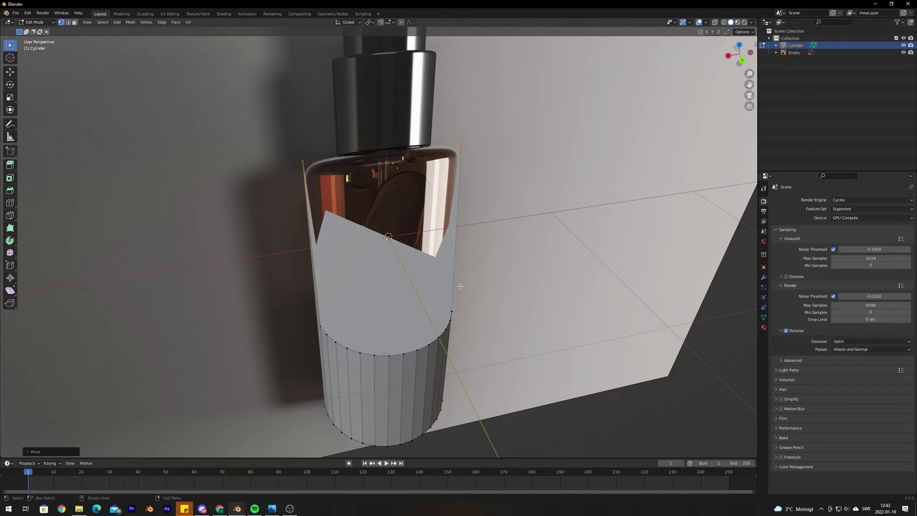
pyautogui.scroll(6, 441, 292)
pyautogui.scroll(-6, 440, 292)
pyautogui.press('KP_1')
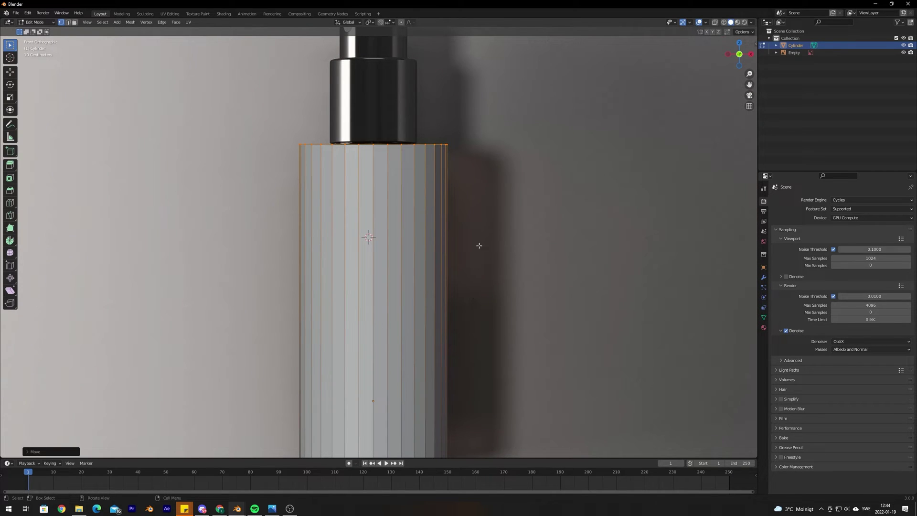
# Step: Undo the raise of the cylinder's upper vertices and turn on X-ray display in the front view
pyautogui.hotkey('ctrl', 'z')
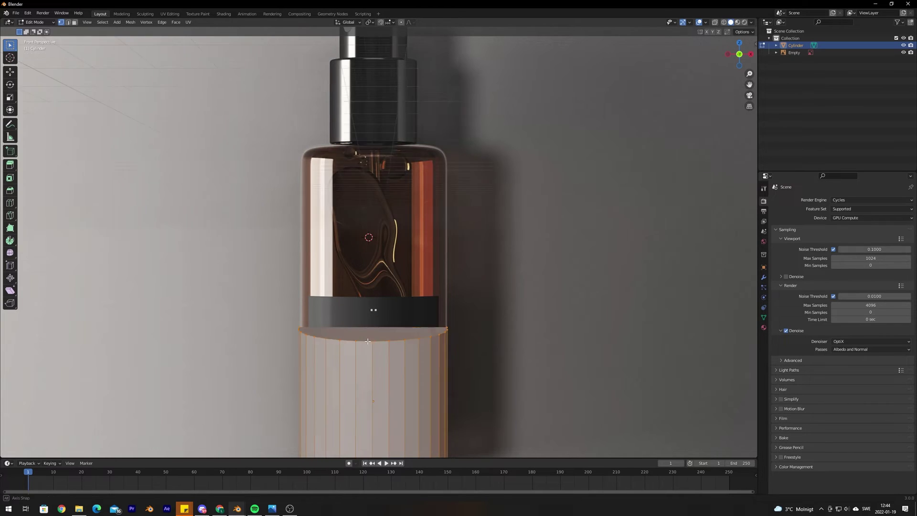
pyautogui.moveTo(445, 331); pyautogui.dragTo(471, 229, button='middle')
pyautogui.press('KP_1')
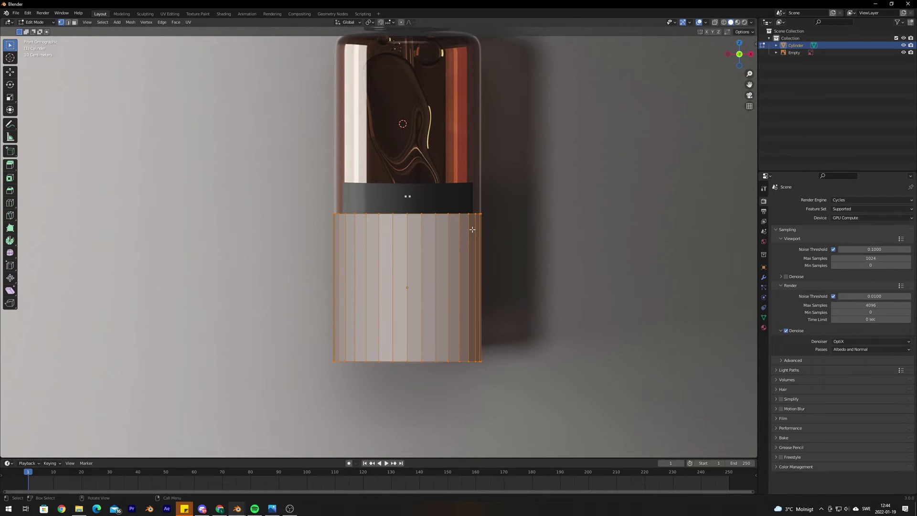
pyautogui.click(712, 25)
pyautogui.scroll(1, 483, 233)
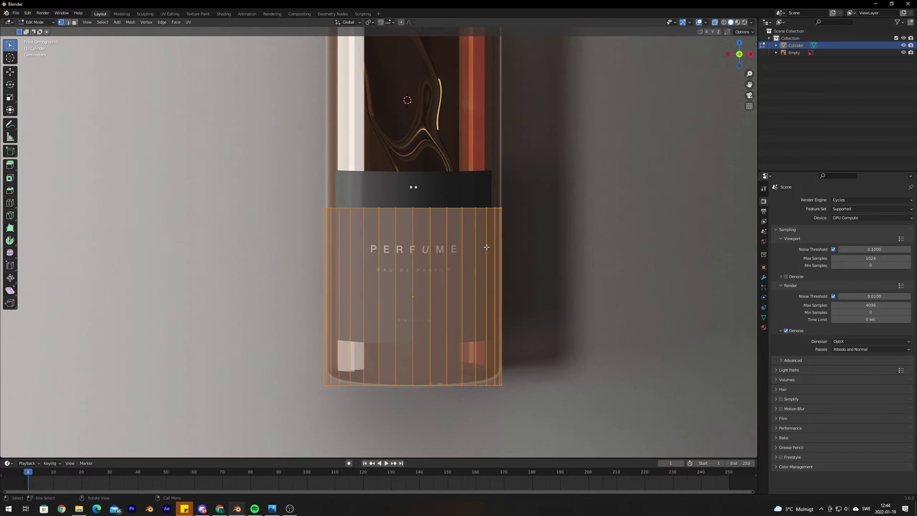
pyautogui.scroll(-1, 430, 266)
pyautogui.scroll(3, 434, 274)
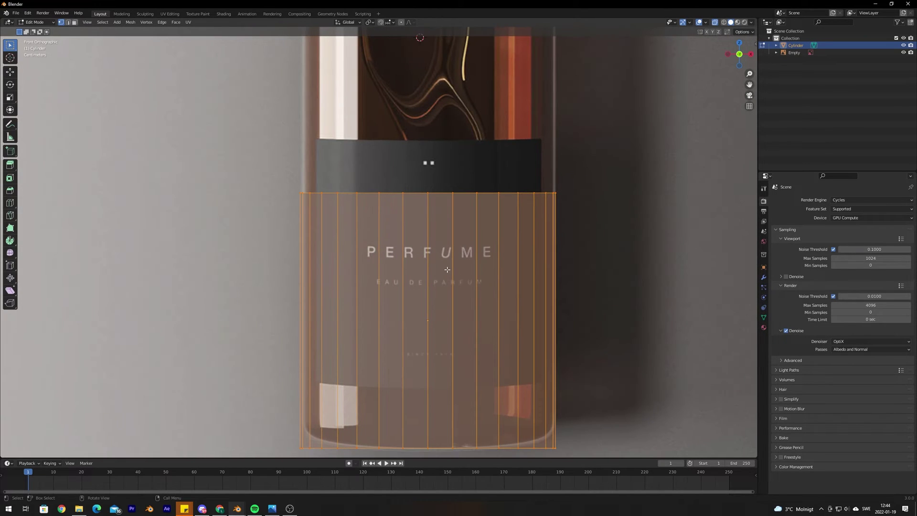
# Step: Select all of the cylinder's upper vertices and raise them about 0.975 m along Z to the top of the glass body
pyautogui.moveTo(245, 124); pyautogui.dragTo(609, 229)
pyautogui.moveTo(280, 294); pyautogui.dragTo(310, 302, button='middle')
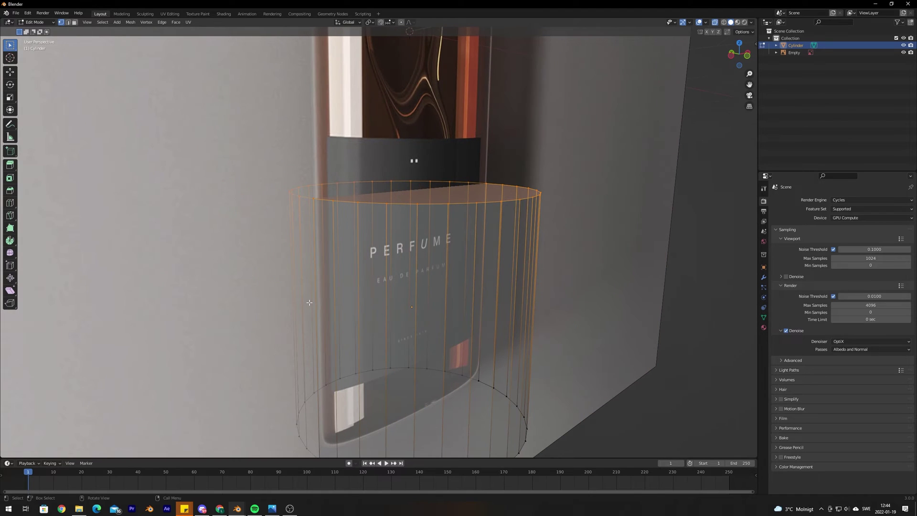
pyautogui.press('KP_1')
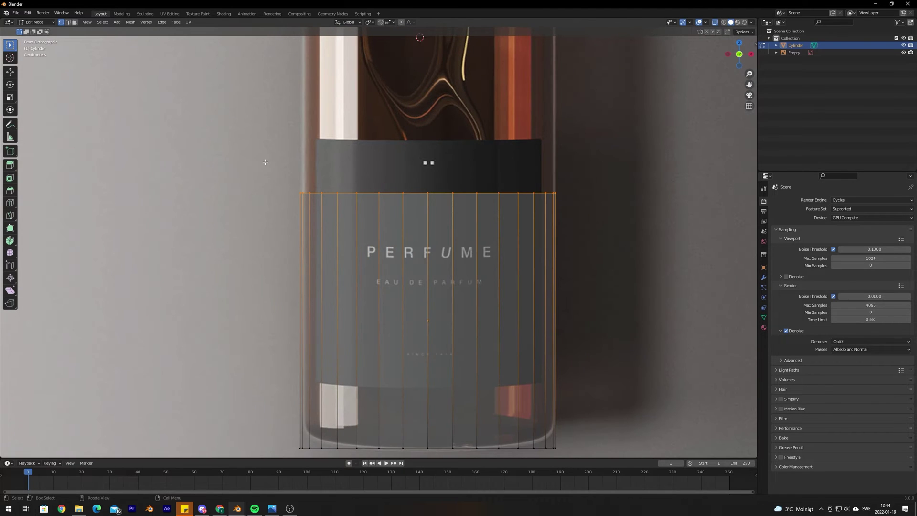
pyautogui.moveTo(287, 253); pyautogui.dragTo(366, 273, button='middle')
pyautogui.press('KP_1')
pyautogui.scroll(-2, 363, 264)
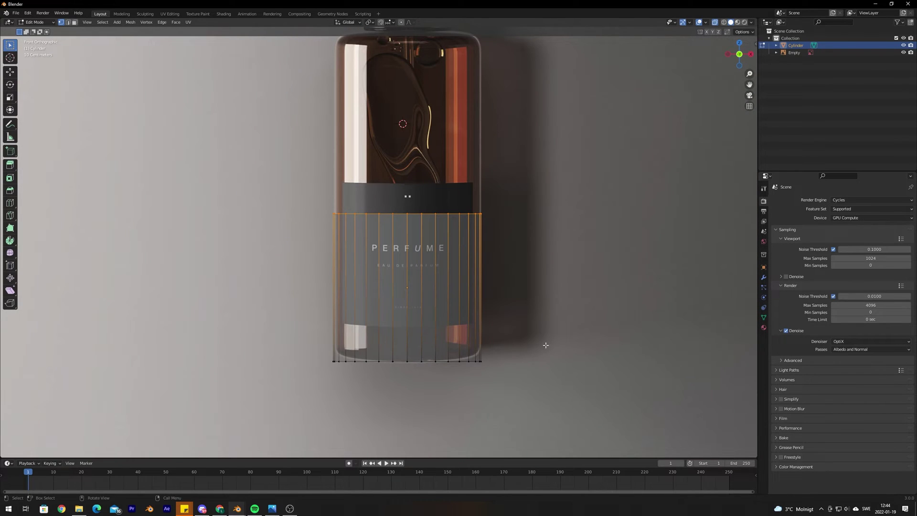
pyautogui.keyDown('shift'); pyautogui.moveTo(514, 184); pyautogui.dragTo(512, 280, button='middle'); pyautogui.keyUp('shift')
pyautogui.press('g')
pyautogui.press('x')
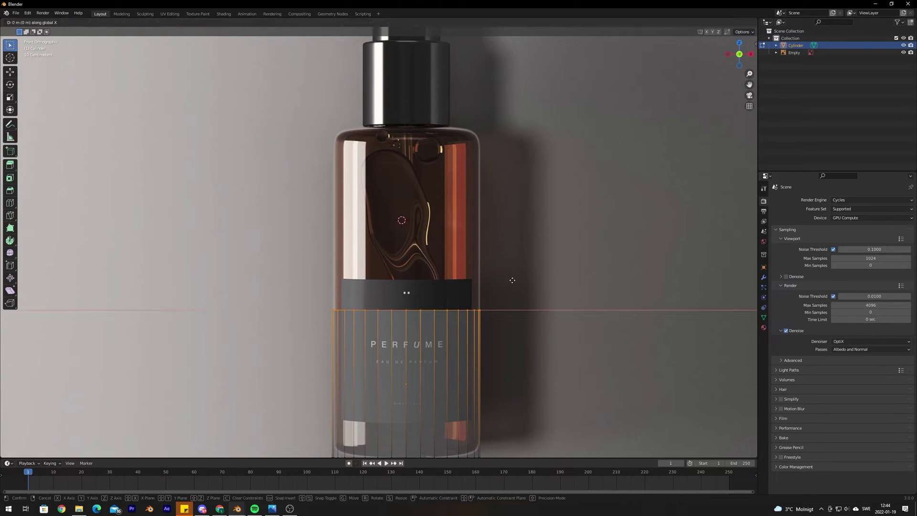
pyautogui.press('z')
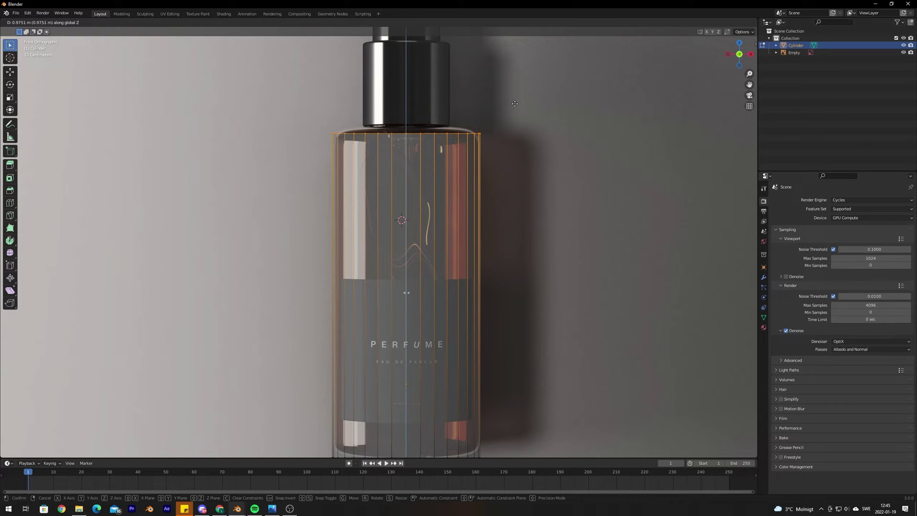
pyautogui.click(515, 104)
# Step: Form a short neck by extruding the top about 0.007 m, scaling it to just under the cap's width, and extruding about 0.01 m upward
pyautogui.scroll(10, 409, 244)
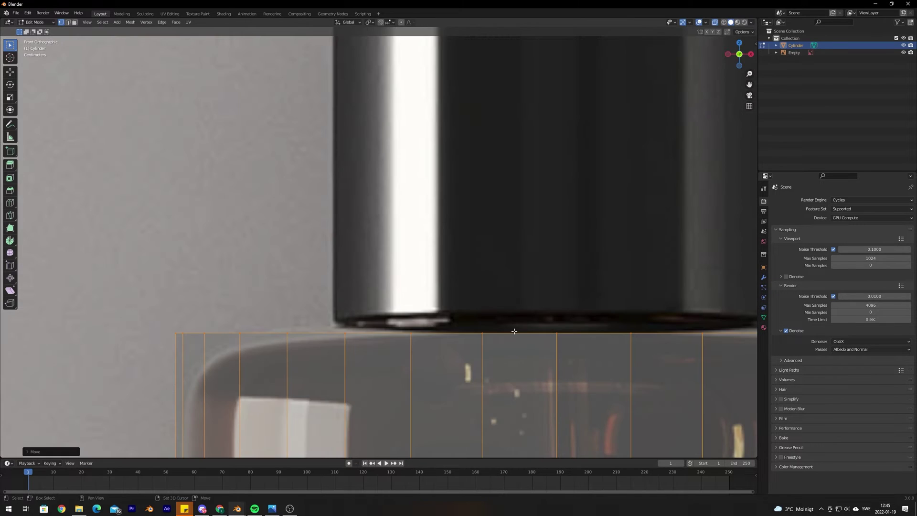
pyautogui.scroll(3, 408, 244)
pyautogui.scroll(-1, 388, 247)
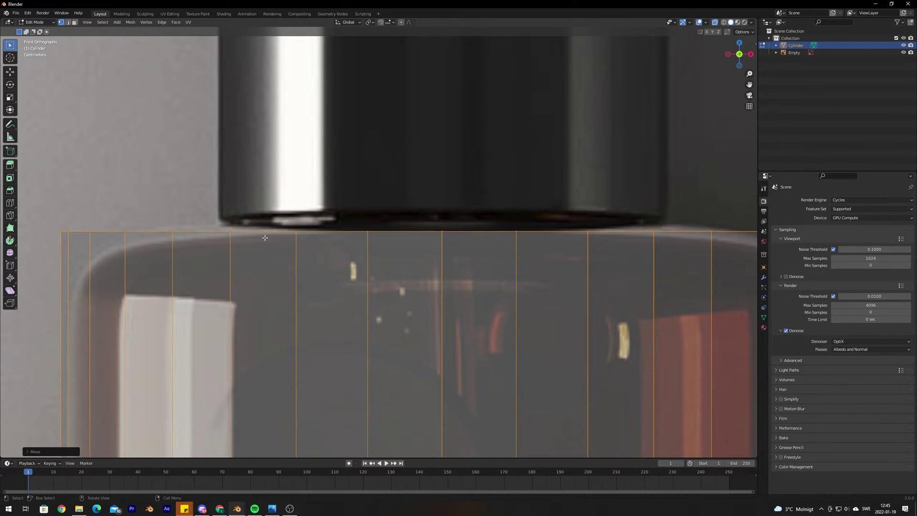
pyautogui.scroll(-1, 265, 238)
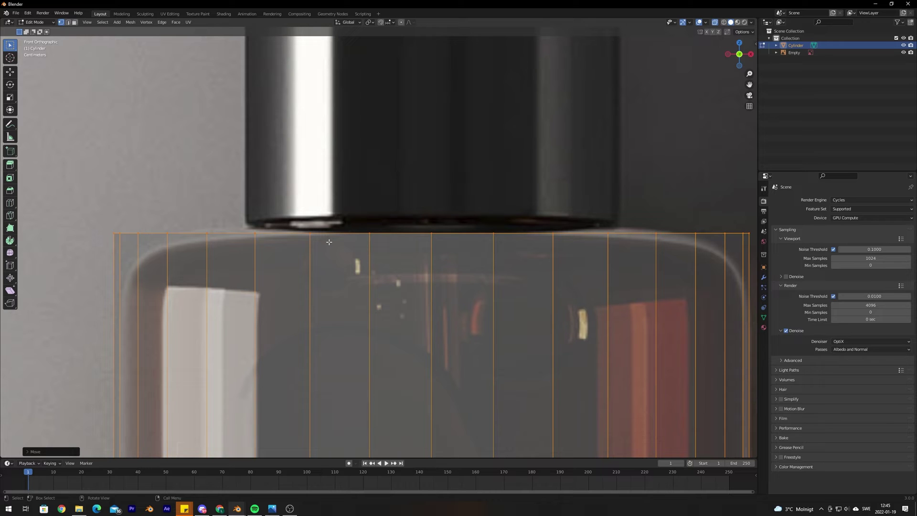
pyautogui.scroll(-3, 329, 241)
pyautogui.keyDown('alt'); pyautogui.click(391, 237); pyautogui.keyUp('alt')
pyautogui.press('e')
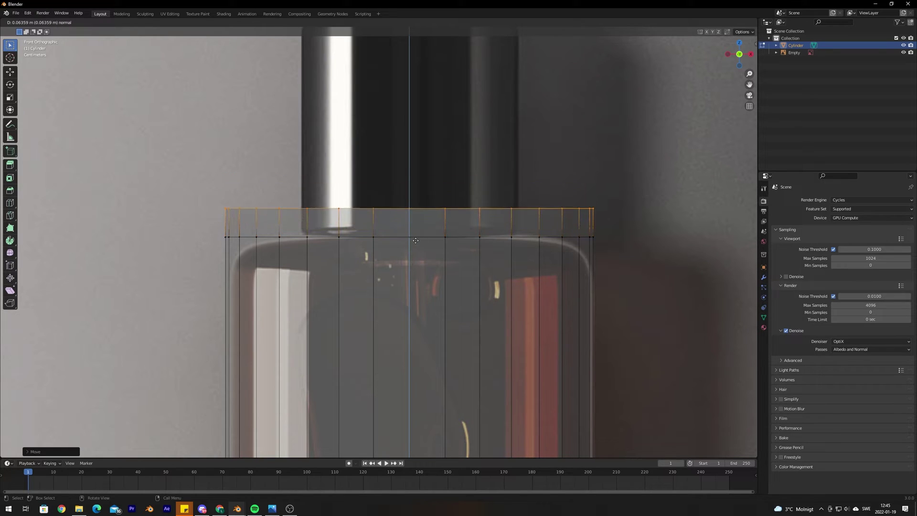
pyautogui.click(415, 264)
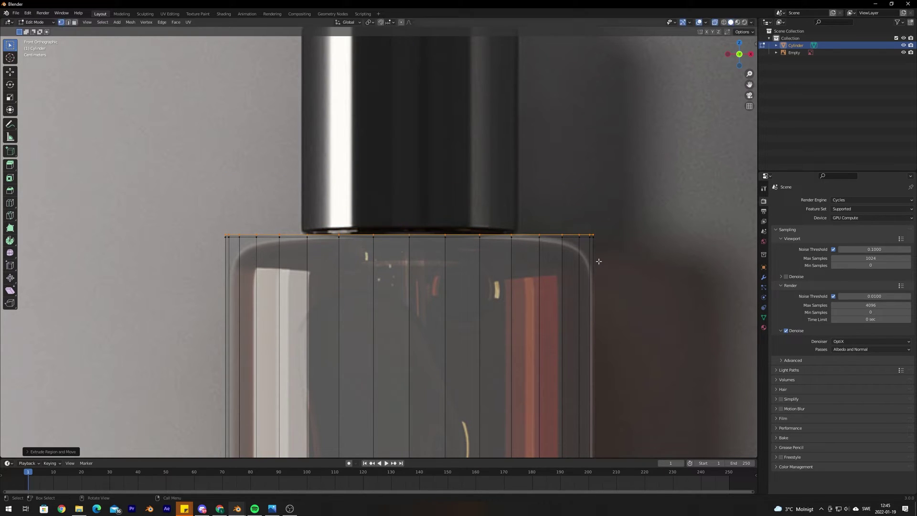
pyautogui.press('s')
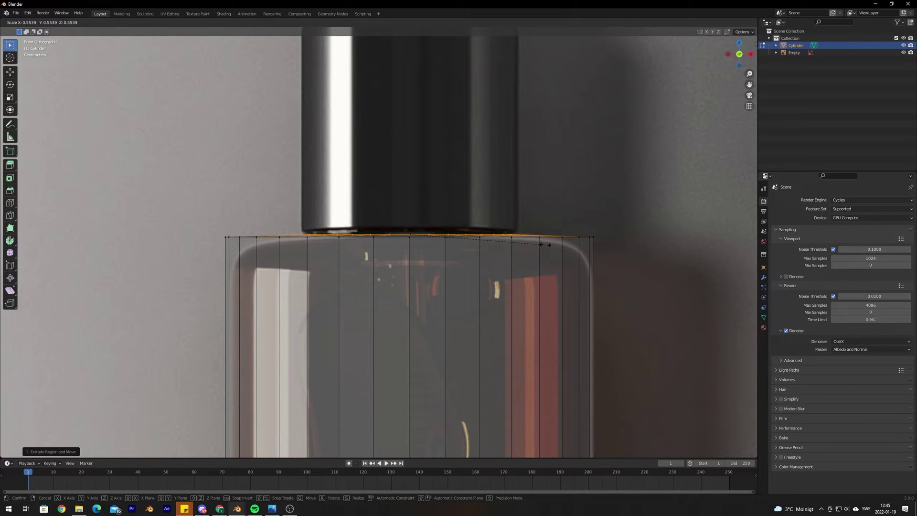
pyautogui.click(523, 239)
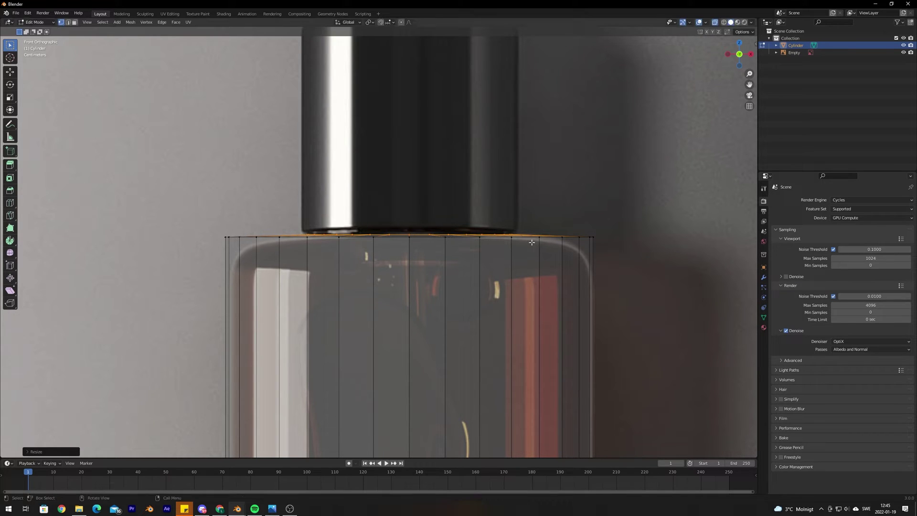
pyautogui.press('e')
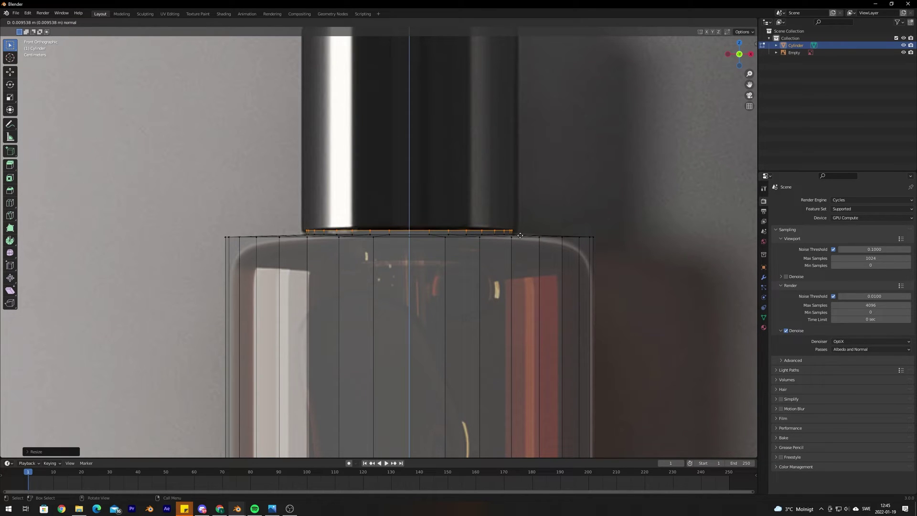
pyautogui.click(520, 235)
# Step: Examine the cap's outline and its lower edge in the reference image above the neck
pyautogui.scroll(-3, 460, 258)
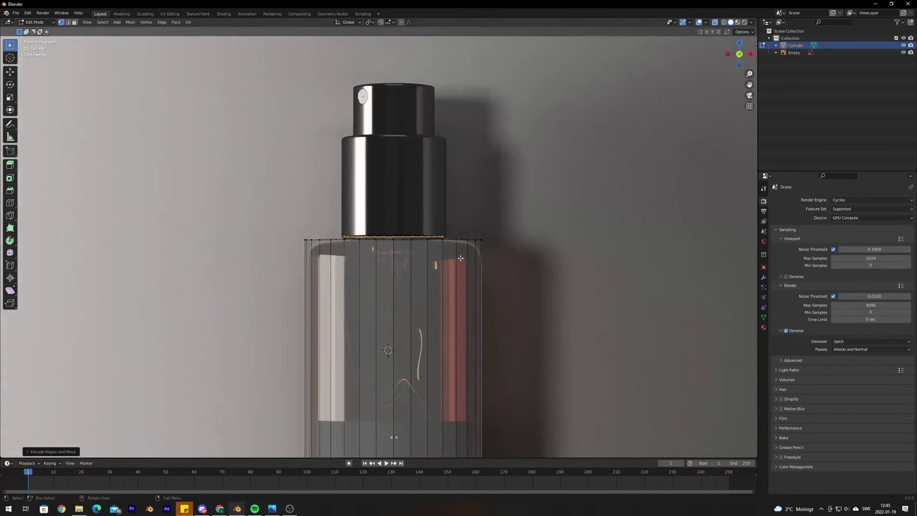
pyautogui.scroll(5, 461, 258)
pyautogui.scroll(-3, 461, 258)
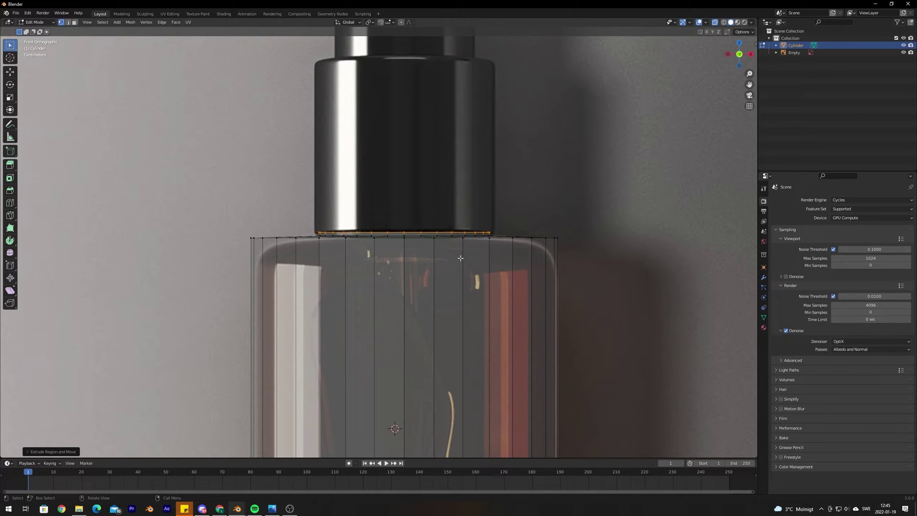
pyautogui.keyDown('shift'); pyautogui.moveTo(451, 136); pyautogui.dragTo(454, 260, button='middle'); pyautogui.keyUp('shift')
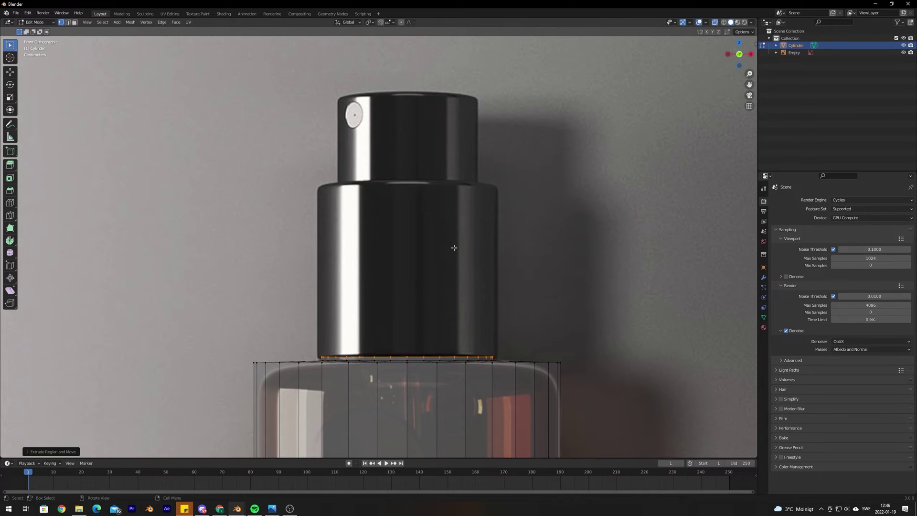
pyautogui.scroll(3, 454, 252)
pyautogui.keyDown('shift'); pyautogui.moveTo(465, 329); pyautogui.dragTo(454, 115, button='middle'); pyautogui.keyUp('shift')
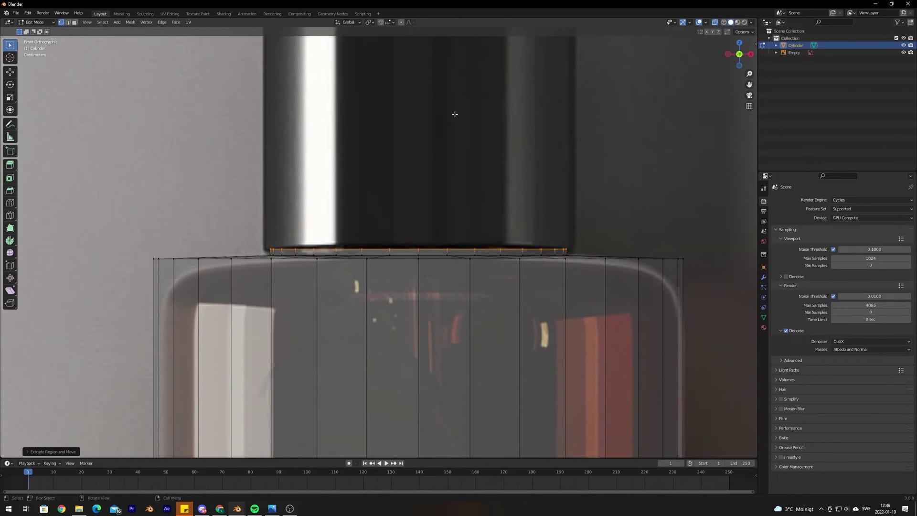
pyautogui.scroll(-1, 456, 136)
pyautogui.keyDown('shift'); pyautogui.moveTo(458, 157); pyautogui.dragTo(452, 282, button='middle'); pyautogui.keyUp('shift')
pyautogui.scroll(-2, 454, 283)
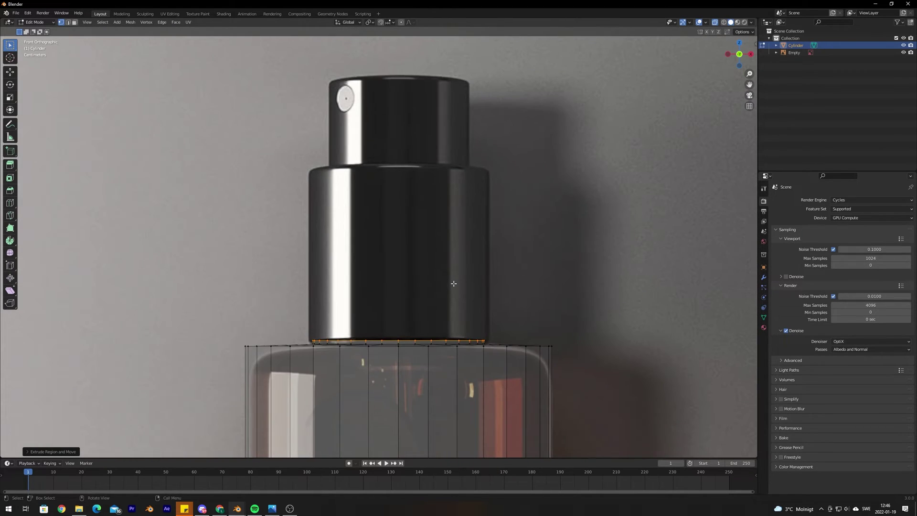
pyautogui.scroll(2, 455, 286)
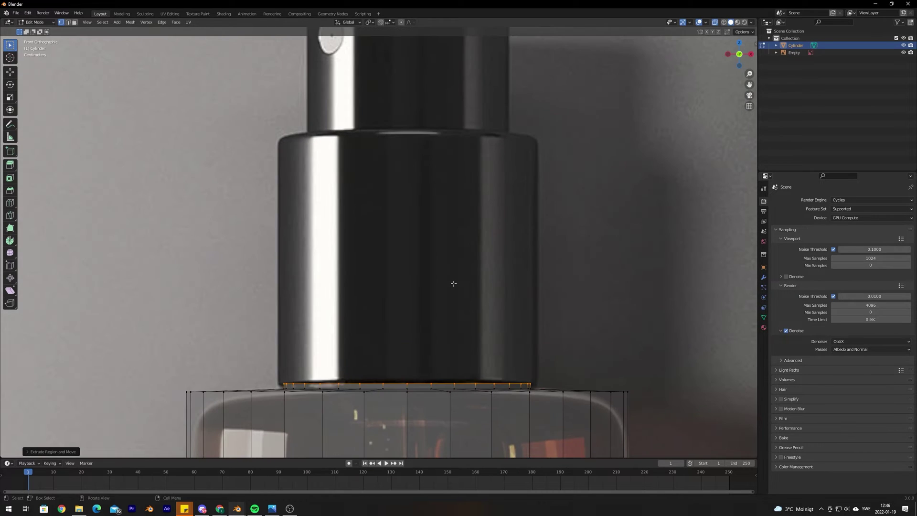
pyautogui.scroll(-2, 453, 285)
pyautogui.keyDown('shift'); pyautogui.moveTo(449, 299); pyautogui.dragTo(444, 266, button='middle'); pyautogui.keyUp('shift')
pyautogui.scroll(1, 443, 264)
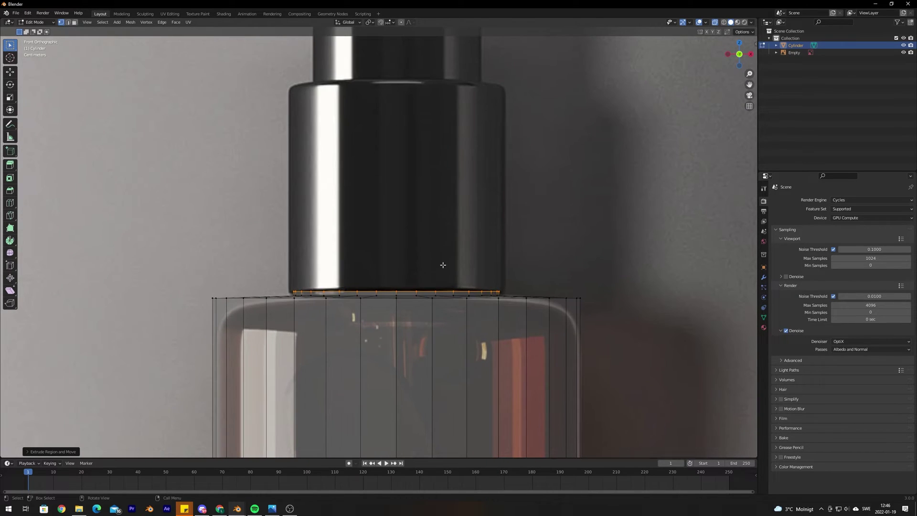
# Step: Extrude the neck's top ring outward by scaling about 1.07, and extrude it up about 0.466 m to the top of the wide cap section
pyautogui.press('e')
pyautogui.press('s')
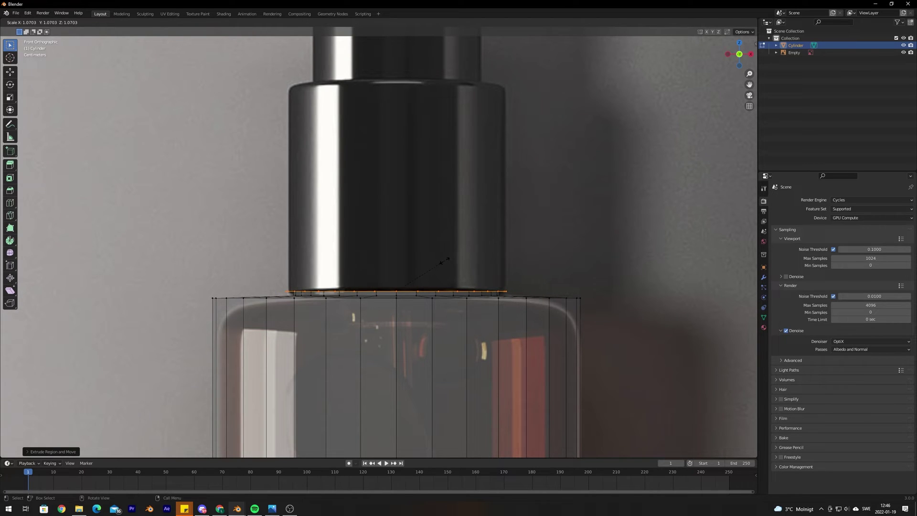
pyautogui.click(443, 260)
pyautogui.press('e')
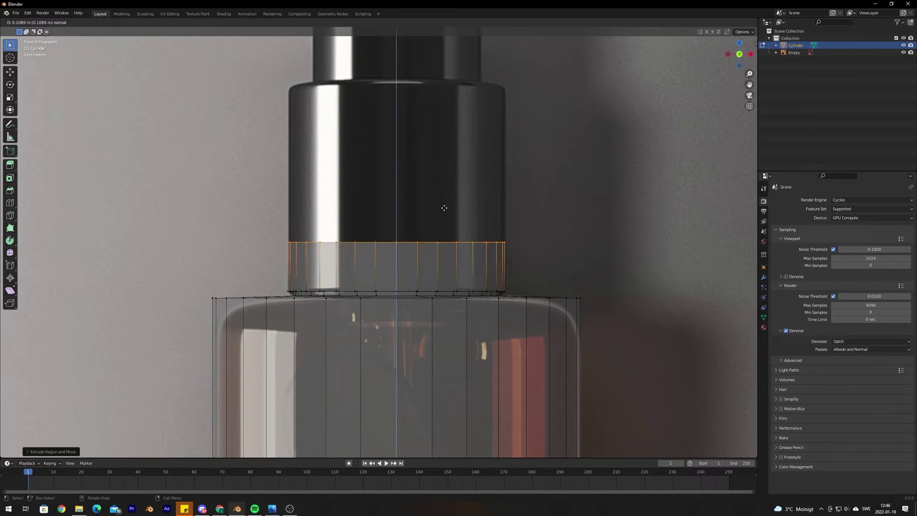
pyautogui.click(444, 49)
# Step: Extrude the cap's top face inward to the spray head's width and extrude it upward to the top of the spray head
pyautogui.keyDown('shift'); pyautogui.moveTo(444, 49); pyautogui.dragTo(446, 256, button='middle'); pyautogui.keyUp('shift')
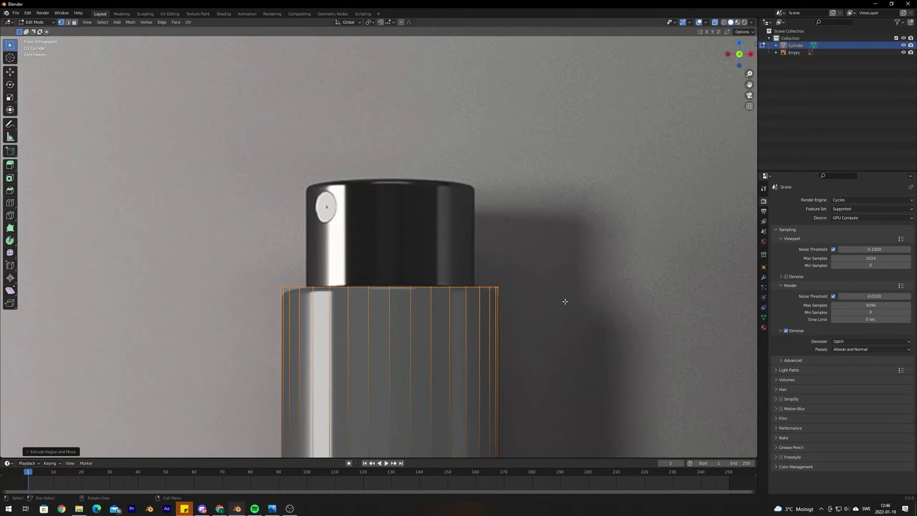
pyautogui.press('e')
pyautogui.press('s')
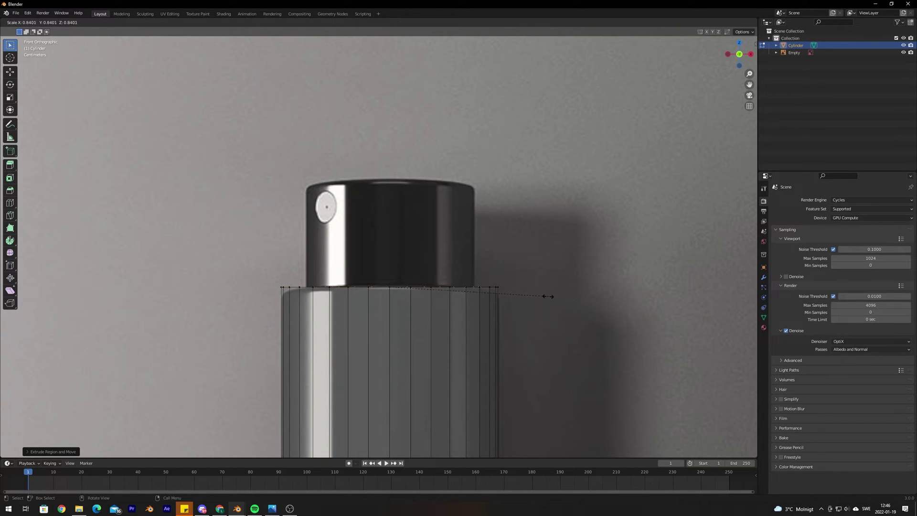
pyautogui.click(536, 295)
pyautogui.press('e')
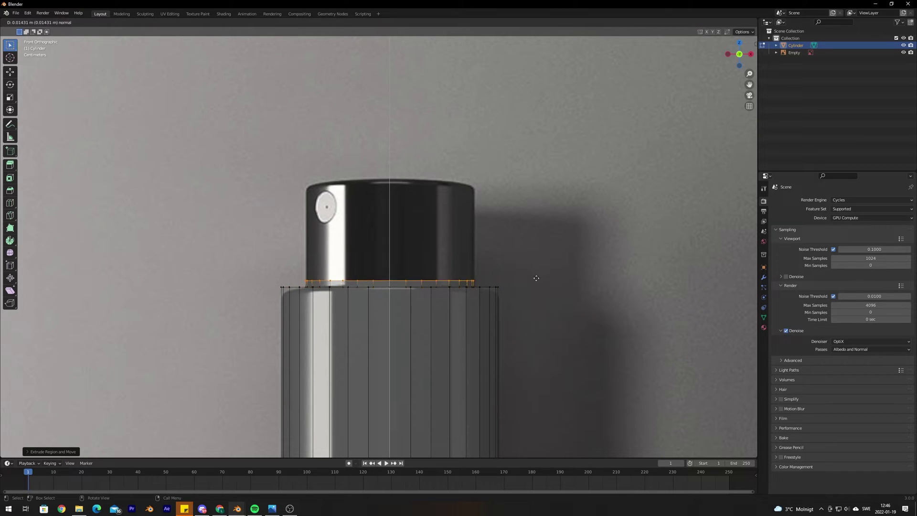
pyautogui.click(529, 188)
# Step: Return to Object Mode, turn off X-ray display, and view the solid bottle model at an angle
pyautogui.scroll(-6, 507, 261)
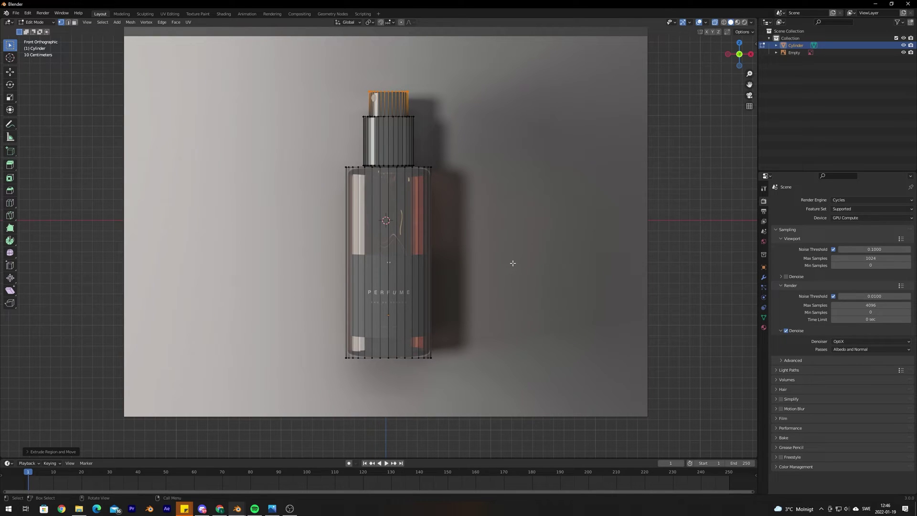
pyautogui.press('Tab')
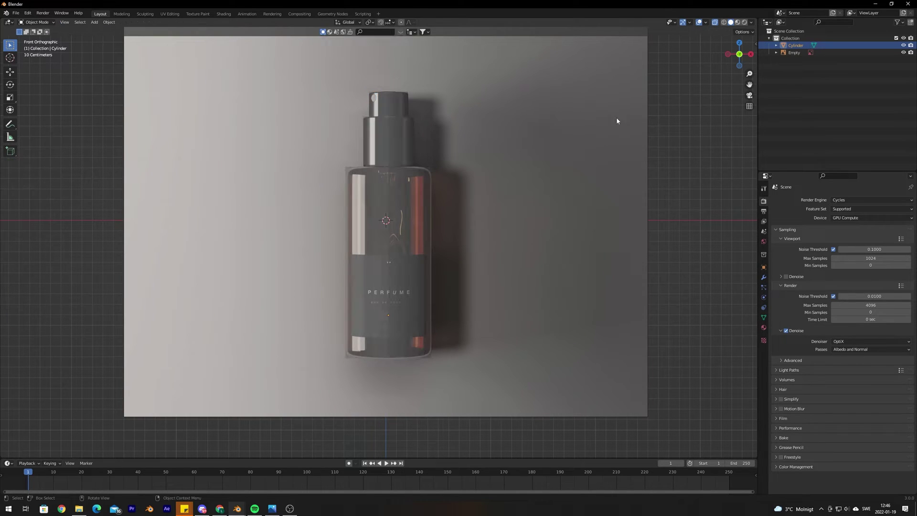
pyautogui.click(730, 22)
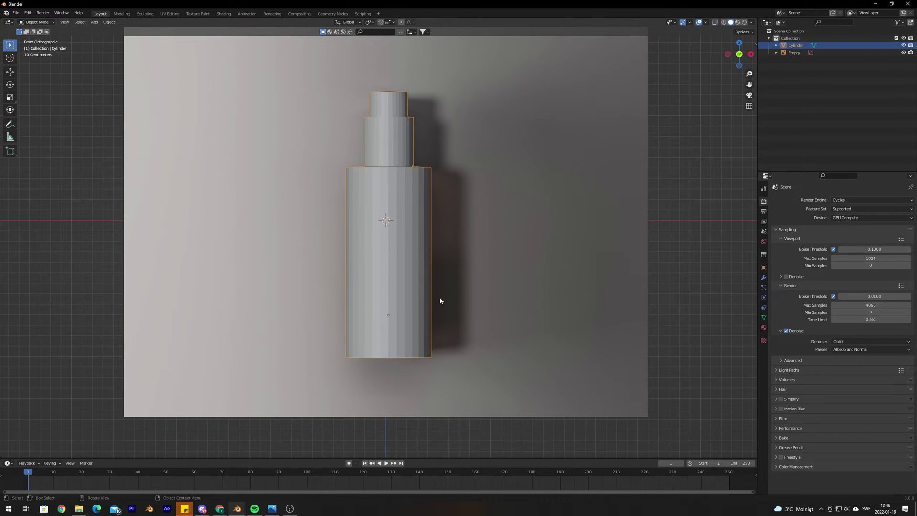
pyautogui.moveTo(440, 301)
pyautogui.mouseDown(button='middle')
pyautogui.moveTo(403, 289)
pyautogui.moveTo(468, 315)
pyautogui.moveTo(498, 300)
pyautogui.mouseUp(button='middle')
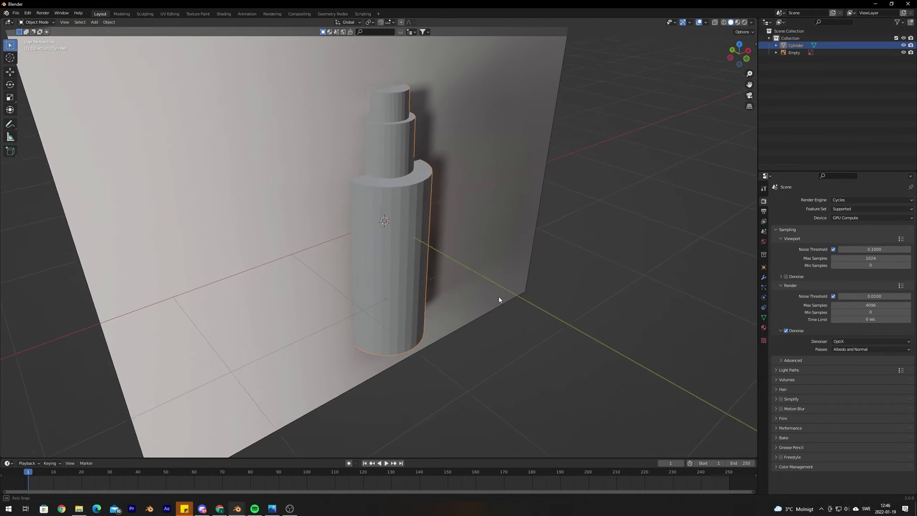
pyautogui.scroll(-5, 499, 298)
pyautogui.scroll(4, 483, 260)
# Step: Delete the reference image empty behind the bottle, leaving only the cylinder in the scene
pyautogui.click(469, 164)
pyautogui.scroll(-2, 491, 254)
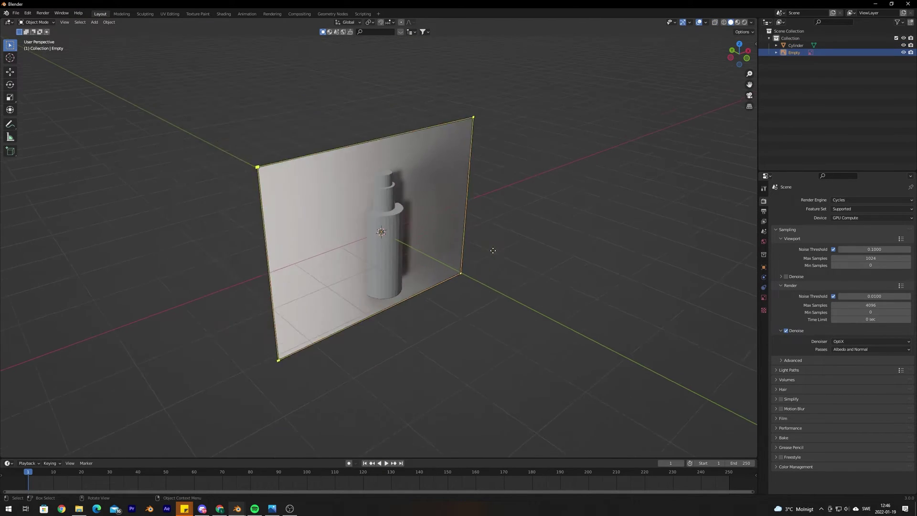
pyautogui.scroll(3, 493, 253)
pyautogui.press('x')
pyautogui.click(477, 200)
pyautogui.scroll(3, 496, 244)
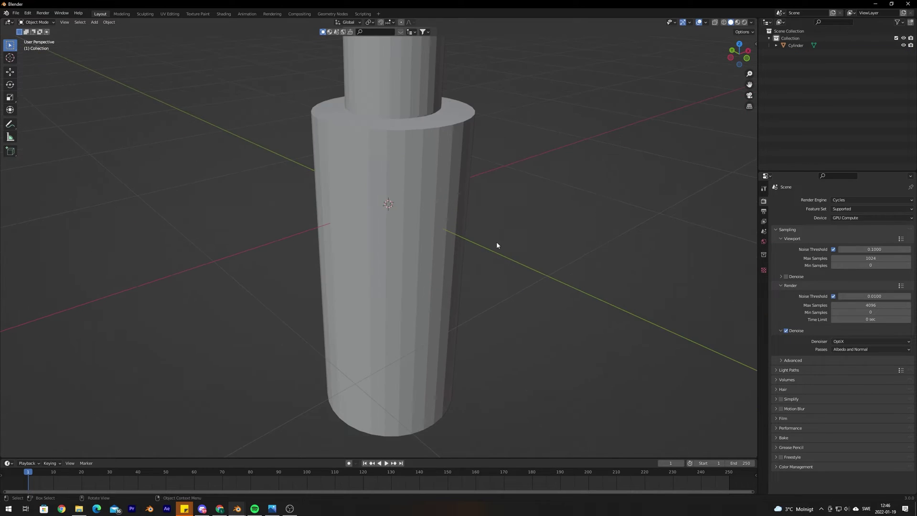
# Step: Examine the solid bottle model's overall shape from several angles and distances
pyautogui.scroll(-3, 497, 245)
pyautogui.moveTo(497, 245); pyautogui.dragTo(468, 231, button='middle')
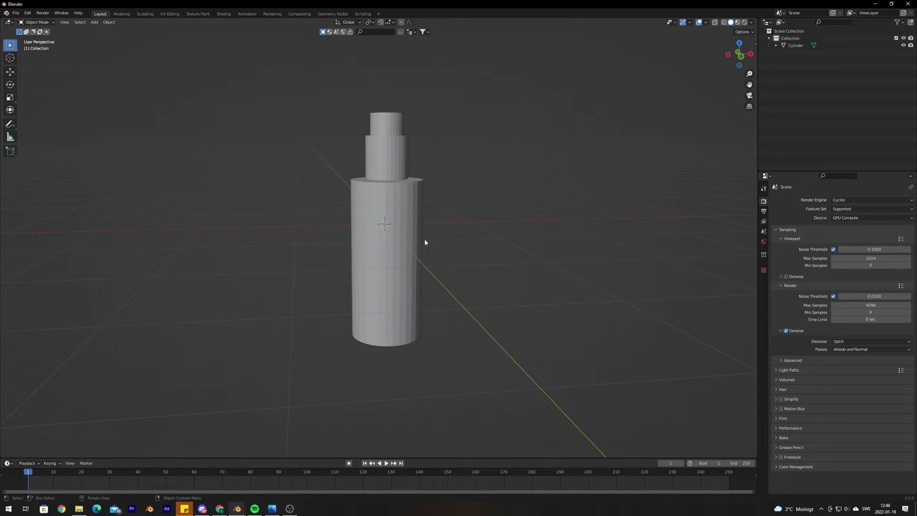
pyautogui.moveTo(448, 194); pyautogui.dragTo(411, 295, button='middle')
pyautogui.scroll(3, 411, 301)
pyautogui.scroll(-3, 416, 310)
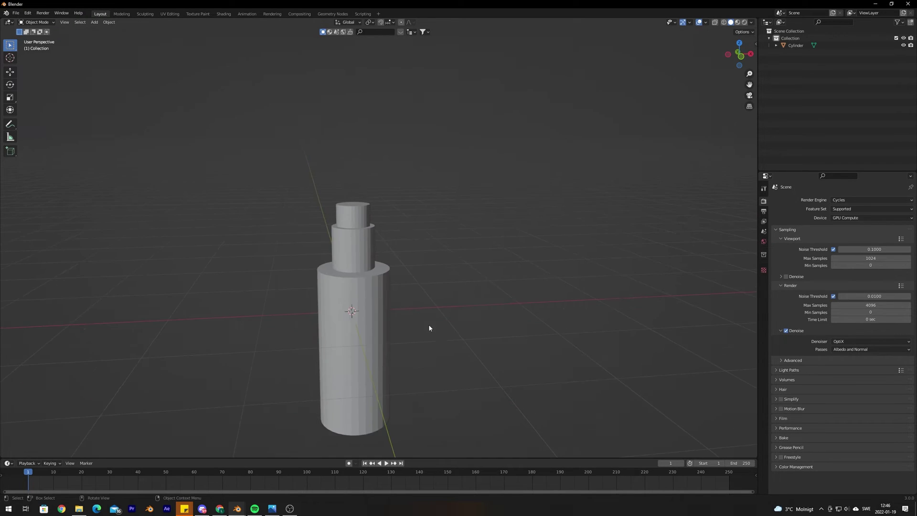
pyautogui.moveTo(428, 328); pyautogui.dragTo(435, 291, button='middle')
pyautogui.scroll(-2, 415, 333)
pyautogui.scroll(2, 413, 334)
pyautogui.scroll(4, 412, 333)
pyautogui.scroll(-3, 375, 346)
pyautogui.scroll(2, 375, 346)
# Step: Select the bottle and switch it to Edit Mode, with its stepped upper sections in view
pyautogui.click(353, 326)
pyautogui.scroll(-3, 357, 326)
pyautogui.scroll(2, 465, 317)
pyautogui.scroll(-1, 481, 343)
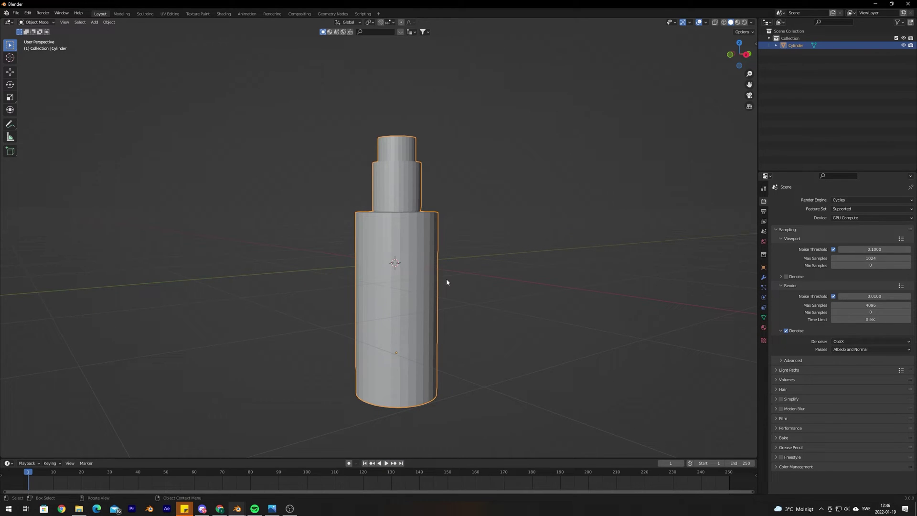
pyautogui.press('Tab')
pyautogui.scroll(4, 446, 282)
pyautogui.moveTo(447, 281); pyautogui.dragTo(429, 295, button='middle')
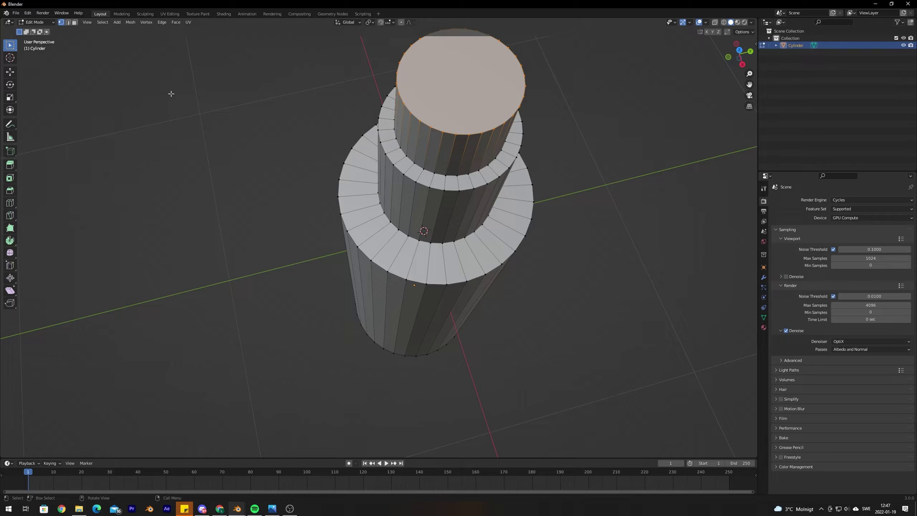
# Step: In edge selection mode, bevel the outer edge loop of the glass body's shoulder about 0.18 m wide with several rounding segments
pyautogui.click(67, 23)
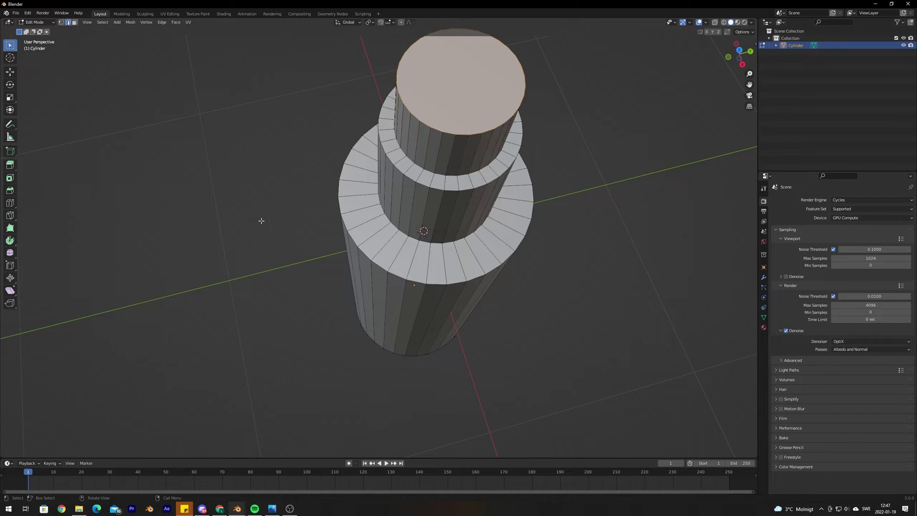
pyautogui.click(368, 254)
pyautogui.keyDown('alt'); pyautogui.click(380, 272); pyautogui.keyUp('alt')
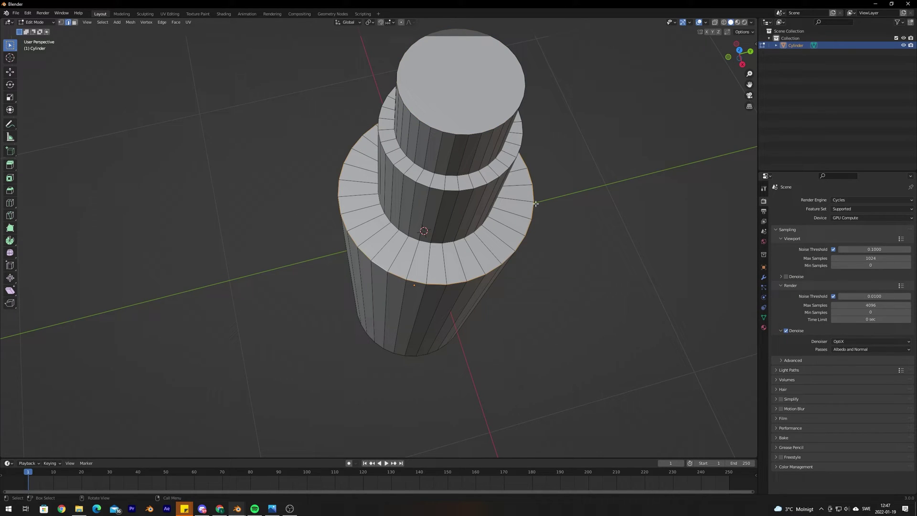
pyautogui.moveTo(286, 199); pyautogui.dragTo(414, 183, button='middle')
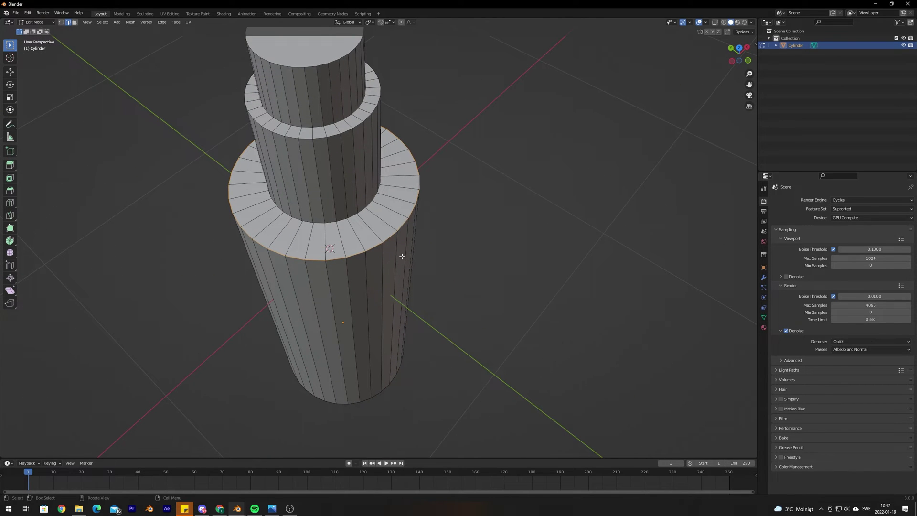
pyautogui.hotkey('ctrl', 'b')
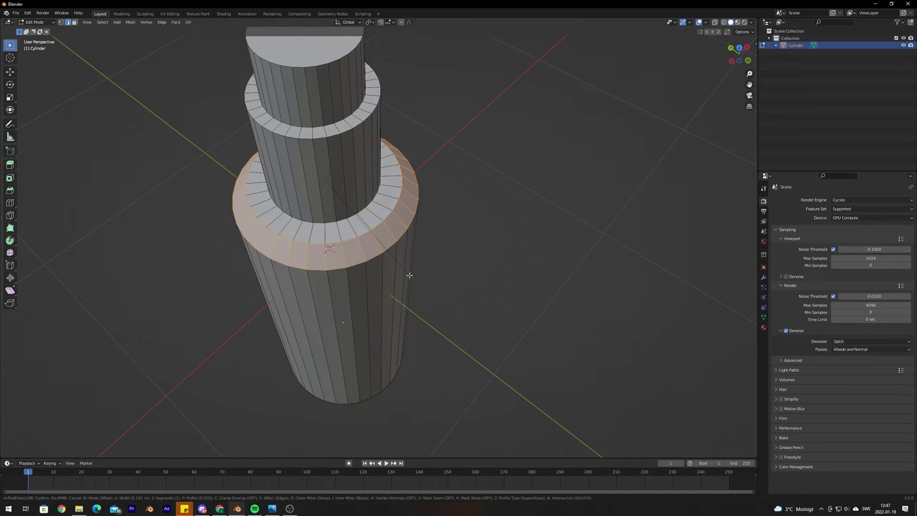
pyautogui.scroll(4, 410, 275)
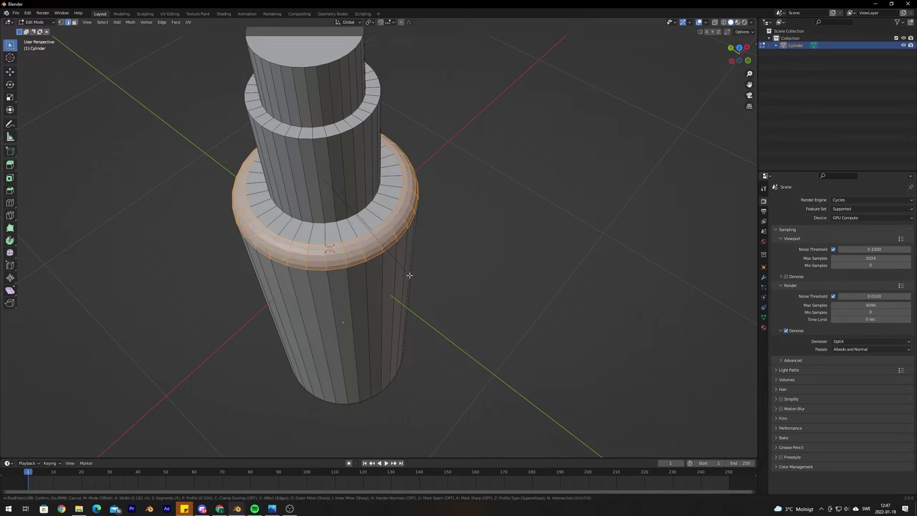
pyautogui.scroll(2, 410, 276)
pyautogui.scroll(1, 410, 275)
pyautogui.click(410, 275)
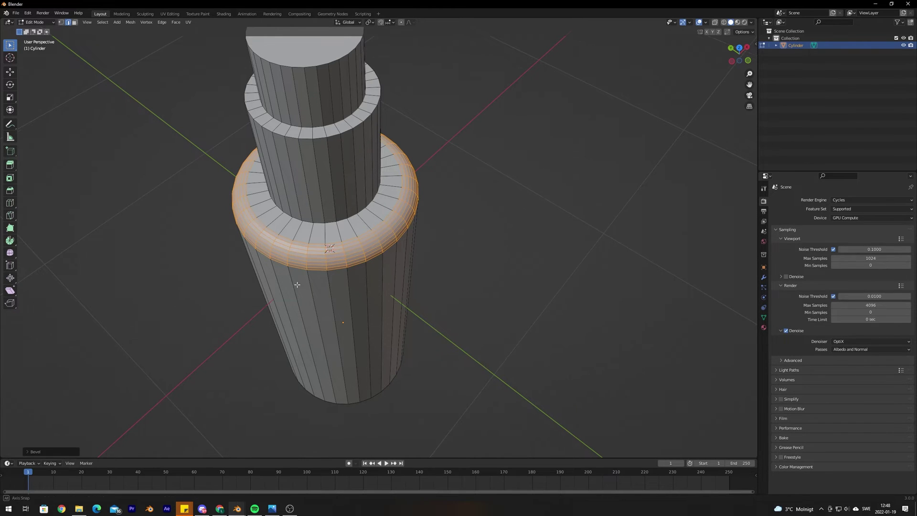
# Step: Bevel the top outer edge loops of the cap section and the spray head into rounded rims
pyautogui.moveTo(410, 275); pyautogui.dragTo(388, 280, button='middle')
pyautogui.keyDown('alt'); pyautogui.click(378, 191); pyautogui.keyUp('alt')
pyautogui.hotkey('ctrl', 'b')
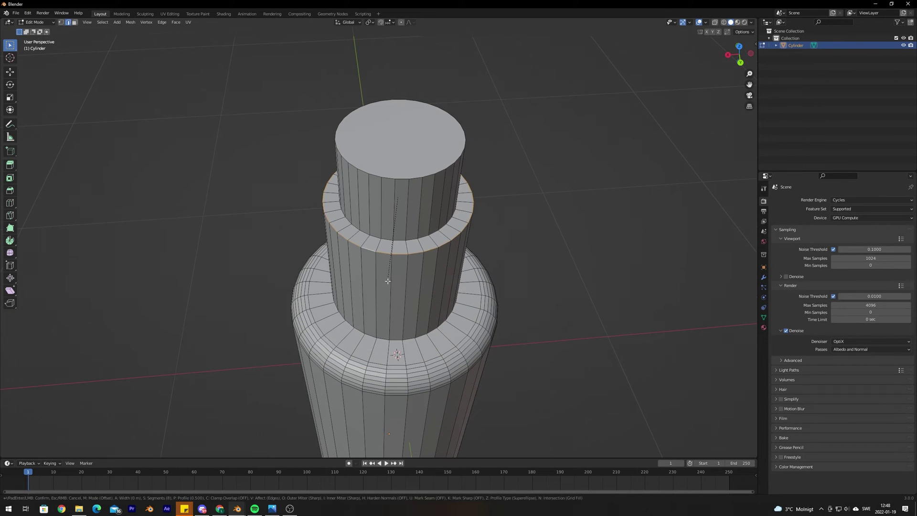
pyautogui.click(381, 221)
pyautogui.keyDown('alt'); pyautogui.click(376, 173); pyautogui.keyUp('alt')
pyautogui.hotkey('ctrl', 'b')
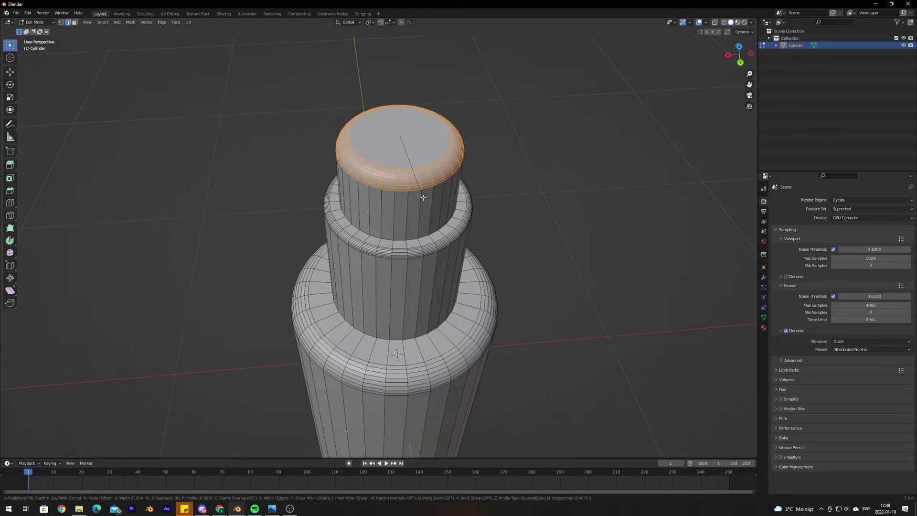
pyautogui.click(423, 196)
# Step: Bevel the bottom edge loop of the glass body to round the bottle's base
pyautogui.scroll(-5, 423, 196)
pyautogui.moveTo(267, 296); pyautogui.dragTo(420, 224, button='middle')
pyautogui.scroll(3, 435, 261)
pyautogui.scroll(-5, 436, 262)
pyautogui.keyDown('alt'); pyautogui.click(401, 270); pyautogui.keyUp('alt')
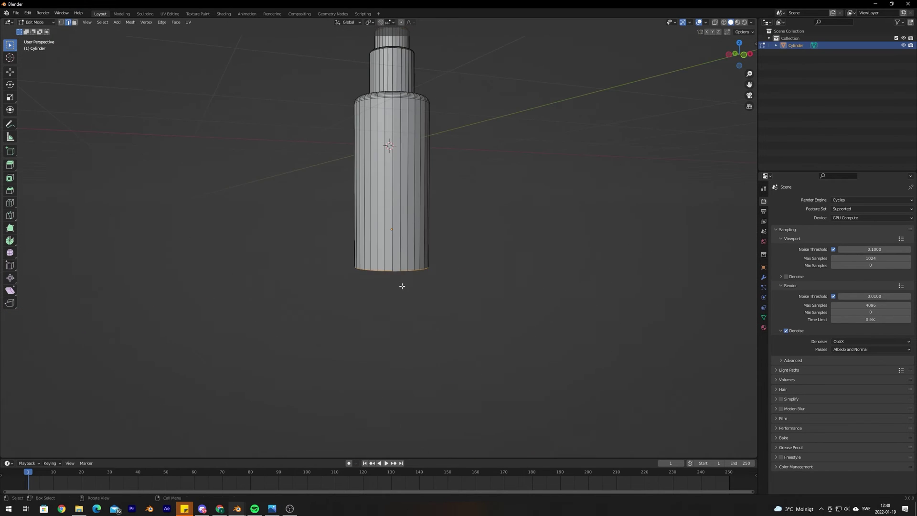
pyautogui.hotkey('ctrl', 'b')
pyautogui.click(409, 282)
# Step: Return to Object Mode and apply Shade Smooth to the bottle
pyautogui.press('Tab')
pyautogui.moveTo(409, 281); pyautogui.dragTo(516, 300, button='middle')
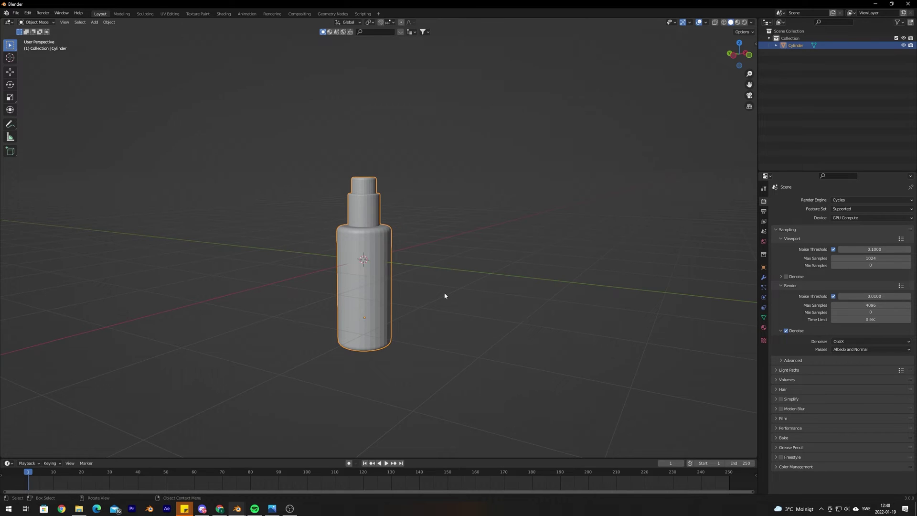
pyautogui.moveTo(382, 308); pyautogui.dragTo(349, 324, button='middle')
pyautogui.scroll(4, 426, 322)
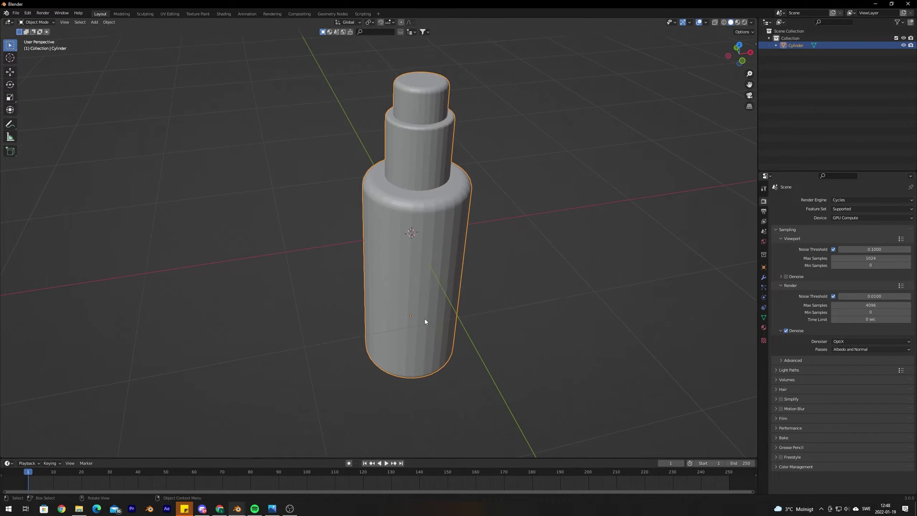
pyautogui.scroll(-4, 423, 321)
pyautogui.scroll(8, 410, 306)
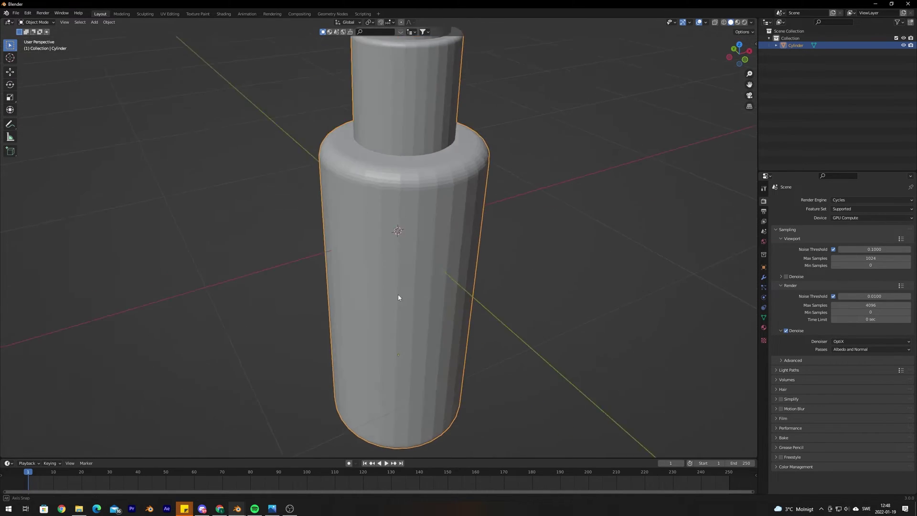
pyautogui.moveTo(398, 299); pyautogui.dragTo(388, 282, button='middle')
pyautogui.scroll(-5, 387, 283)
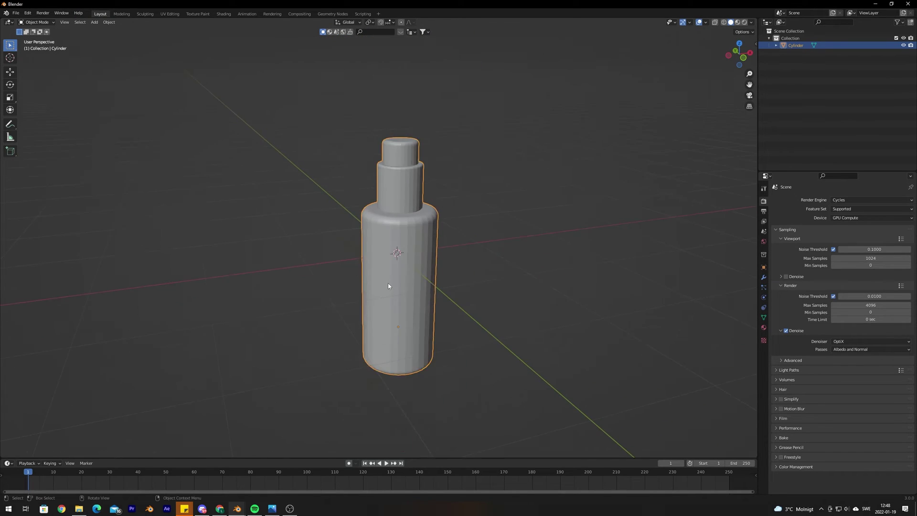
pyautogui.rightClick(381, 231)
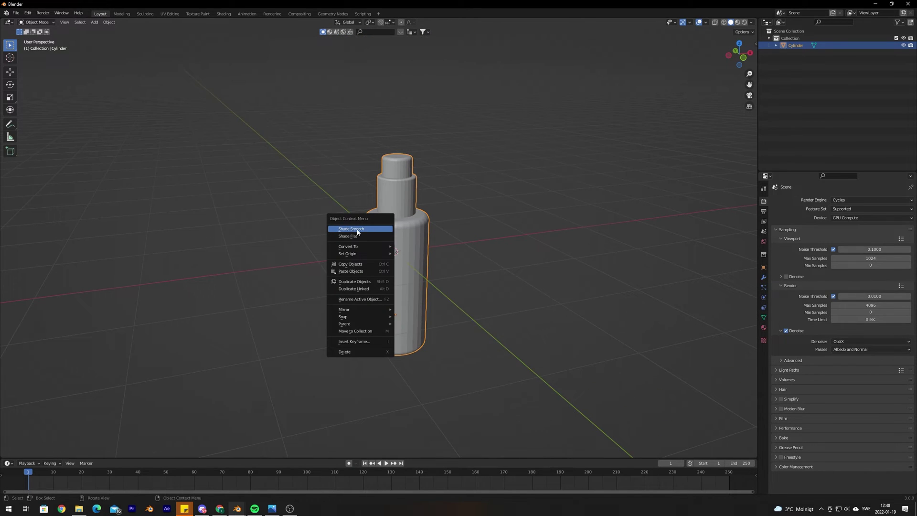
pyautogui.click(358, 229)
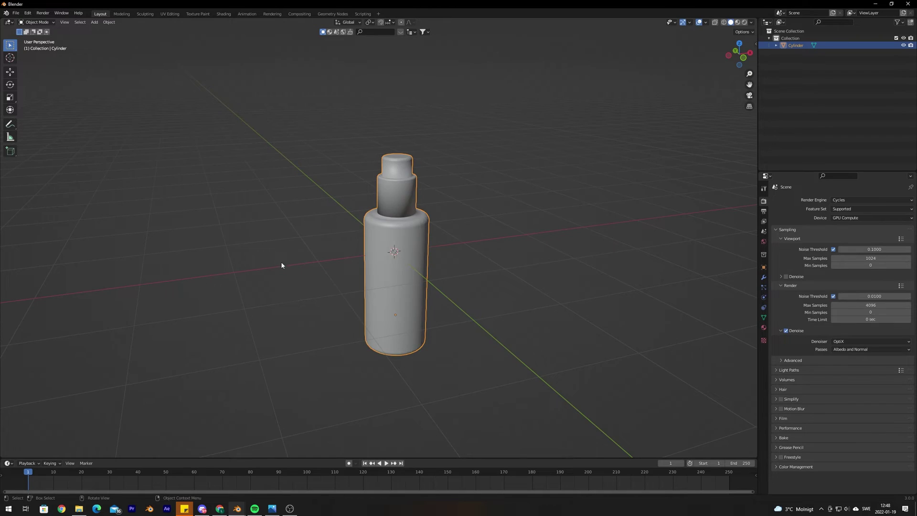
# Step: Add the perfume bottle image to the scene as an image empty and move it along X behind the model
pyautogui.moveTo(282, 262); pyautogui.dragTo(344, 280, button='middle')
pyautogui.hotkey('shift', 'a')
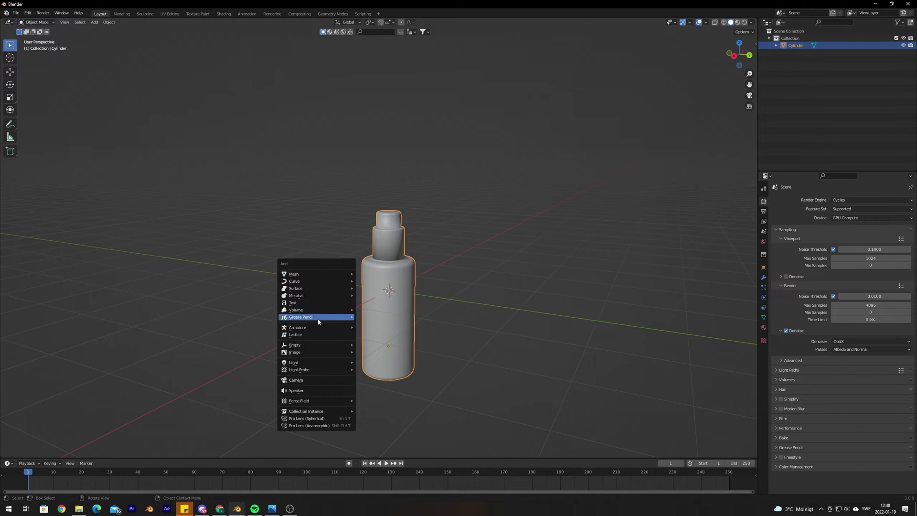
pyautogui.moveTo(317, 353)
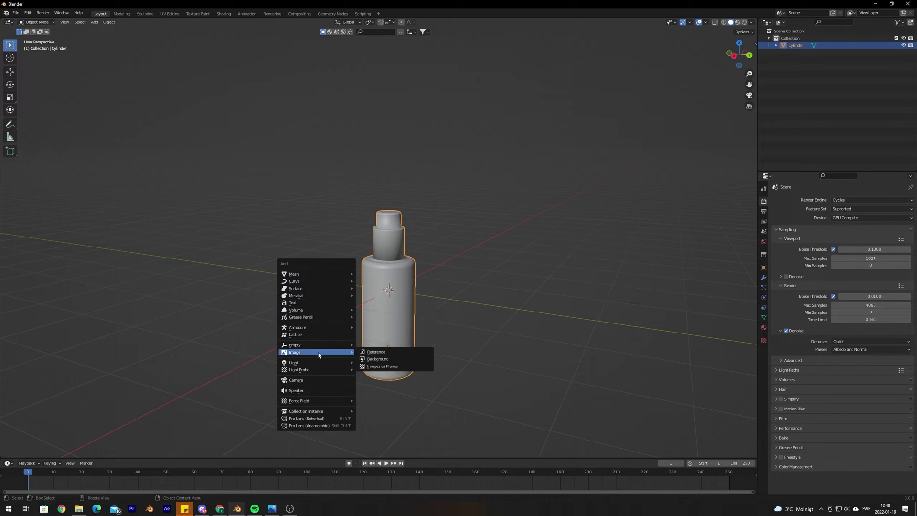
pyautogui.click(388, 359)
pyautogui.doubleClick(420, 257)
pyautogui.scroll(-3, 314, 294)
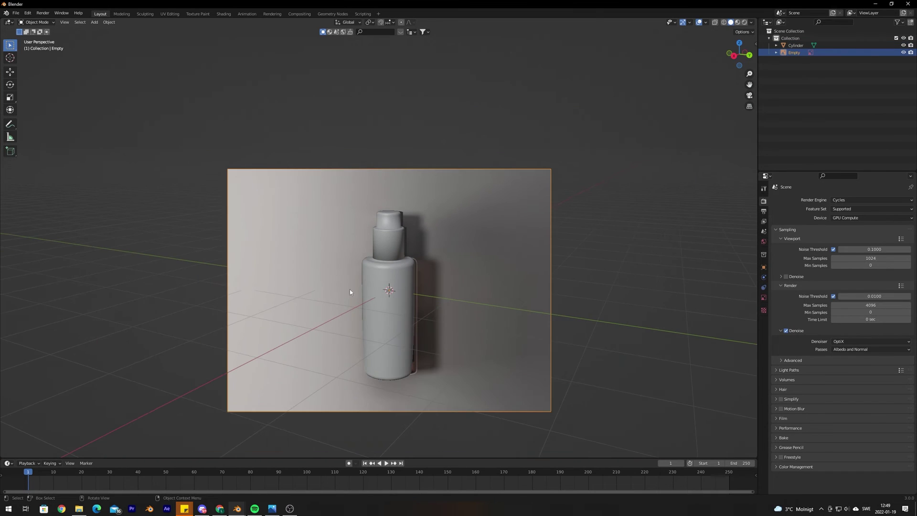
pyautogui.press('g')
pyautogui.press('x')
pyautogui.click(534, 244)
# Step: Examine the spray nozzle detail on the image's spray head, and delete the image empty
pyautogui.scroll(3, 534, 243)
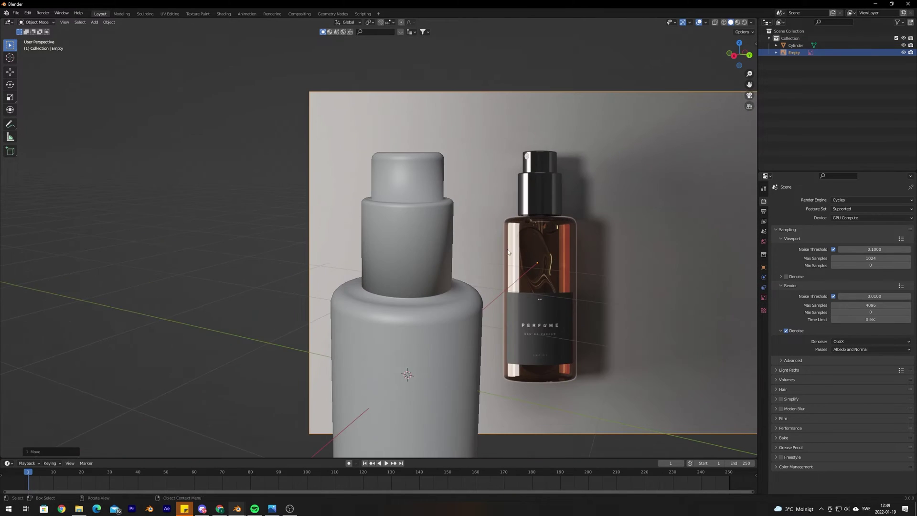
pyautogui.keyDown('shift'); pyautogui.moveTo(430, 260); pyautogui.dragTo(295, 299, button='middle'); pyautogui.keyUp('shift')
pyautogui.scroll(3, 295, 299)
pyautogui.keyDown('shift'); pyautogui.moveTo(363, 261); pyautogui.dragTo(362, 274, button='middle'); pyautogui.keyUp('shift')
pyautogui.scroll(-6, 362, 276)
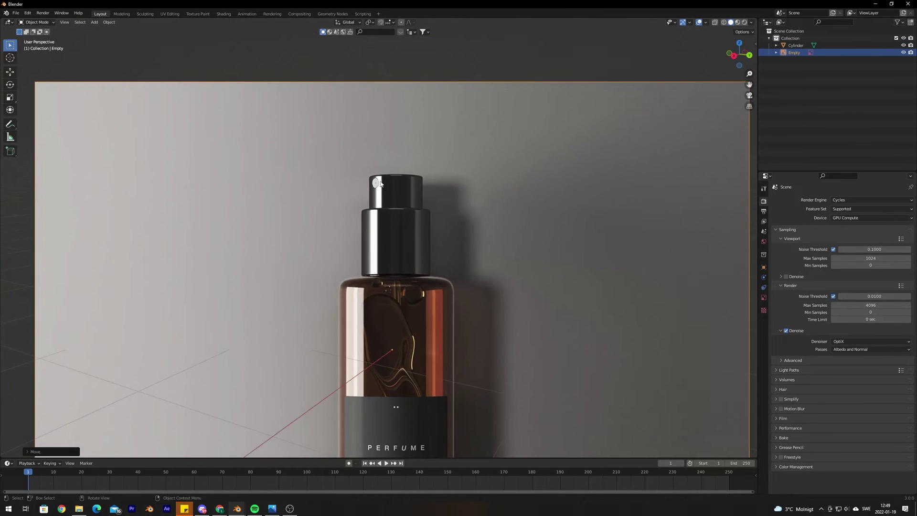
pyautogui.press('Delete')
# Step: Add a mesh cylinder at the bottle's centre and scale it down to a small nozzle size
pyautogui.scroll(-4, 437, 229)
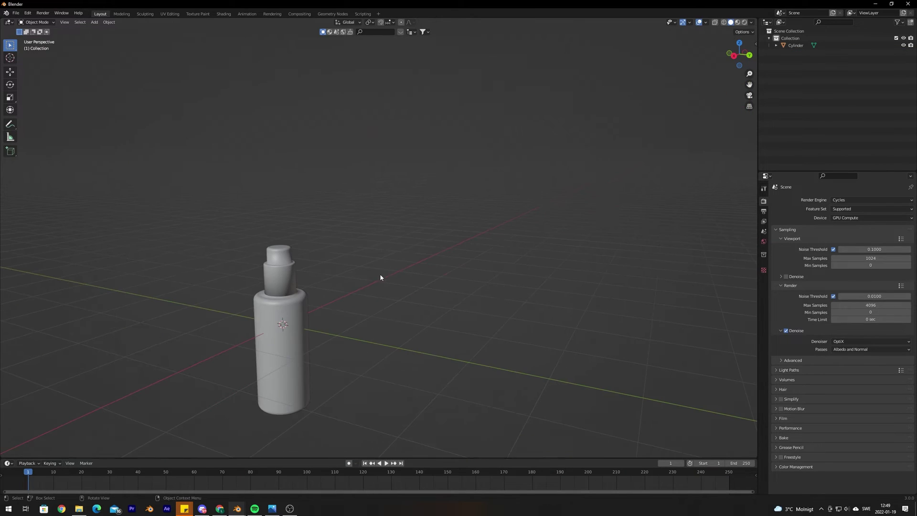
pyautogui.keyDown('shift'); pyautogui.moveTo(356, 271); pyautogui.dragTo(448, 232, button='middle'); pyautogui.keyUp('shift')
pyautogui.hotkey('shift', 'a')
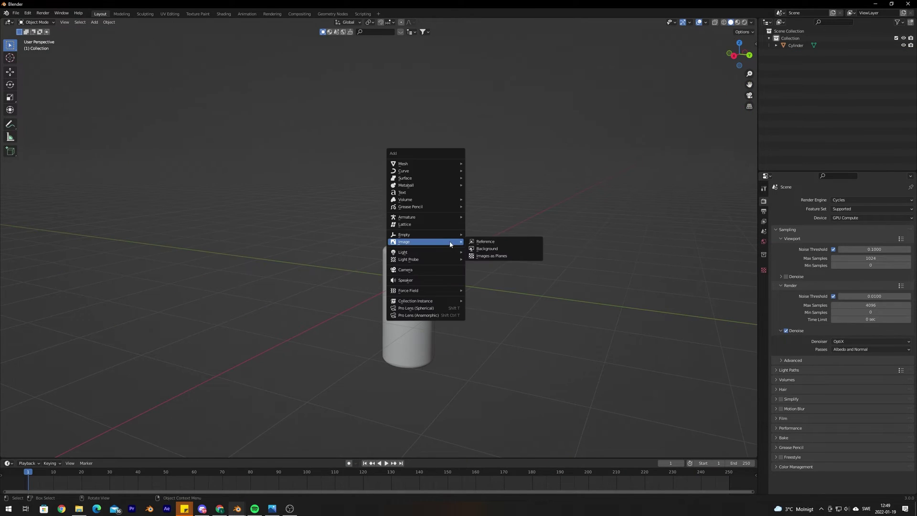
pyautogui.moveTo(448, 164)
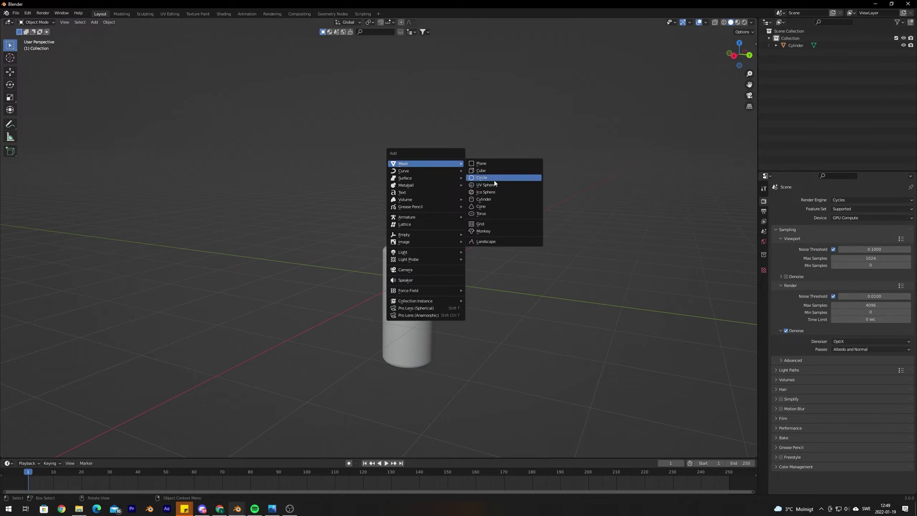
pyautogui.click(486, 199)
pyautogui.press('s')
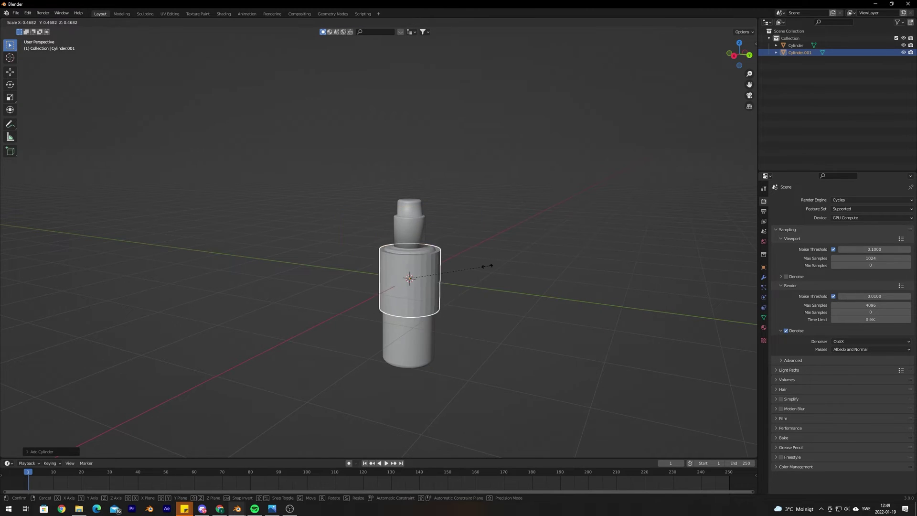
pyautogui.click(415, 277)
# Step: Move the small cylinder up along Z to the middle of the spray head
pyautogui.press('g')
pyautogui.press('z')
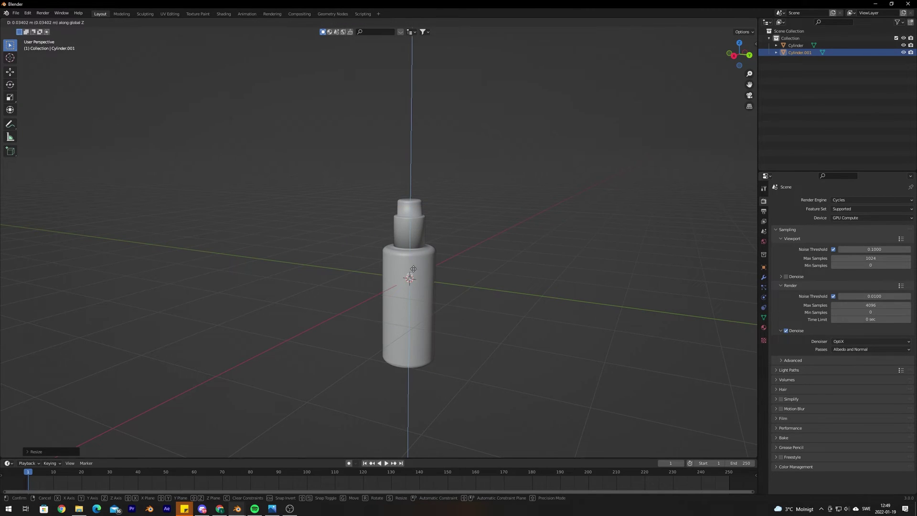
pyautogui.click(449, 221)
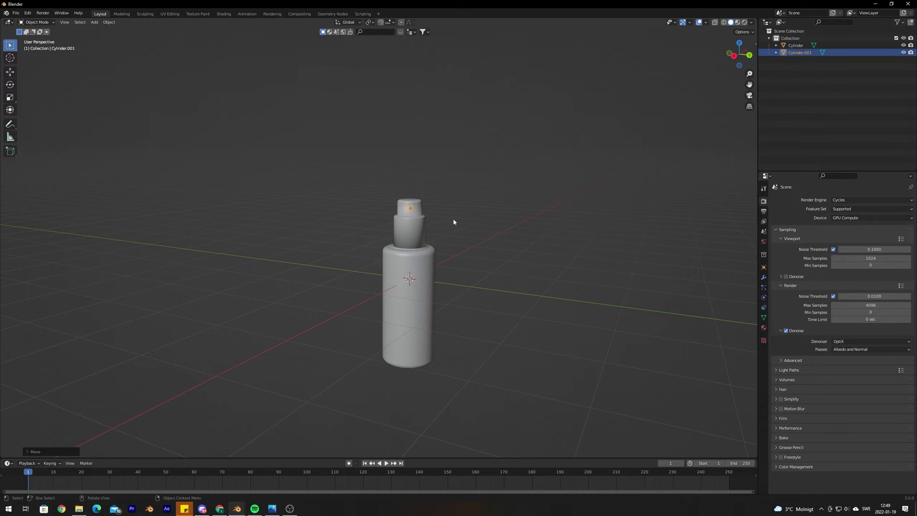
pyautogui.scroll(5, 452, 218)
pyautogui.press('r')
pyautogui.press('x')
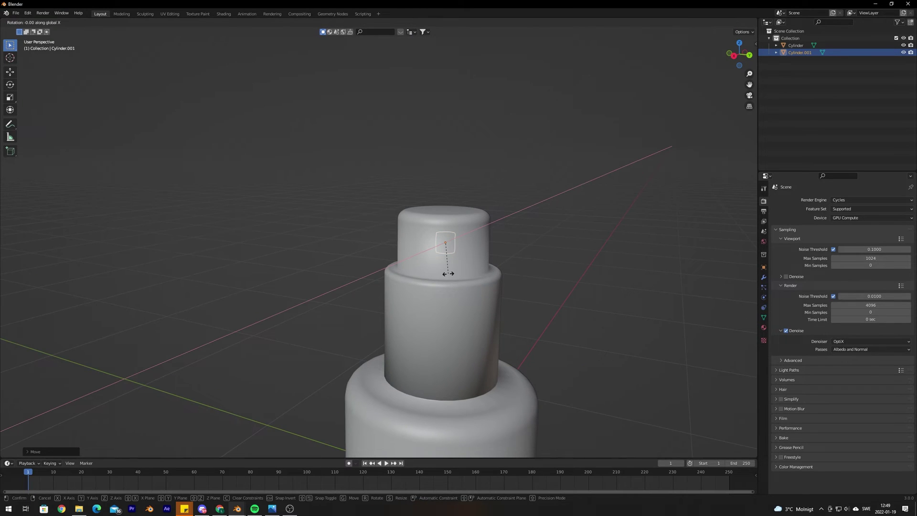
pyautogui.rightClick(463, 261)
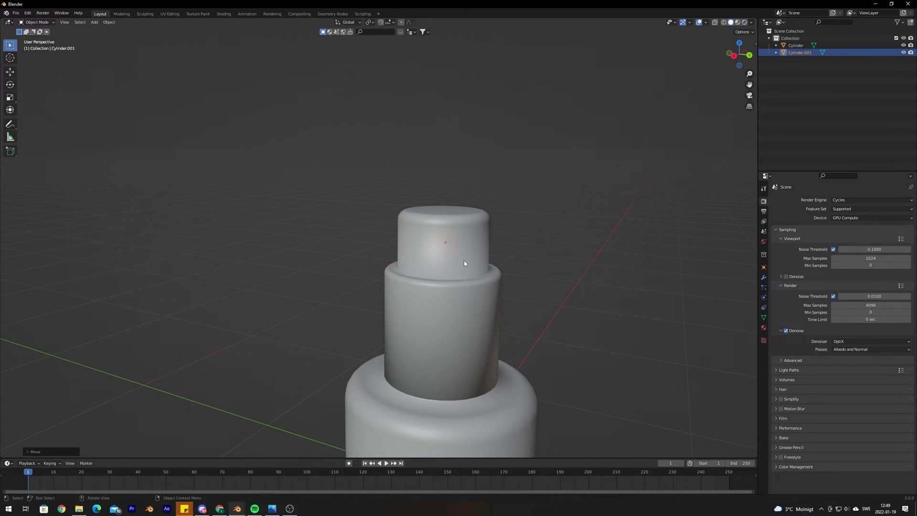
# Step: Rotate the small nozzle cylinder about the X axis so it lies horizontally inside the spray head, facing along Y
pyautogui.keyDown('shift'); pyautogui.moveTo(427, 275); pyautogui.dragTo(543, 264, button='middle'); pyautogui.keyUp('shift')
pyautogui.moveTo(463, 274)
pyautogui.mouseDown(button='middle')
pyautogui.moveTo(483, 278)
pyautogui.moveTo(452, 263)
pyautogui.moveTo(464, 258)
pyautogui.moveTo(466, 279)
pyautogui.mouseUp(button='middle')
pyautogui.scroll(4, 463, 277)
pyautogui.scroll(-3, 464, 278)
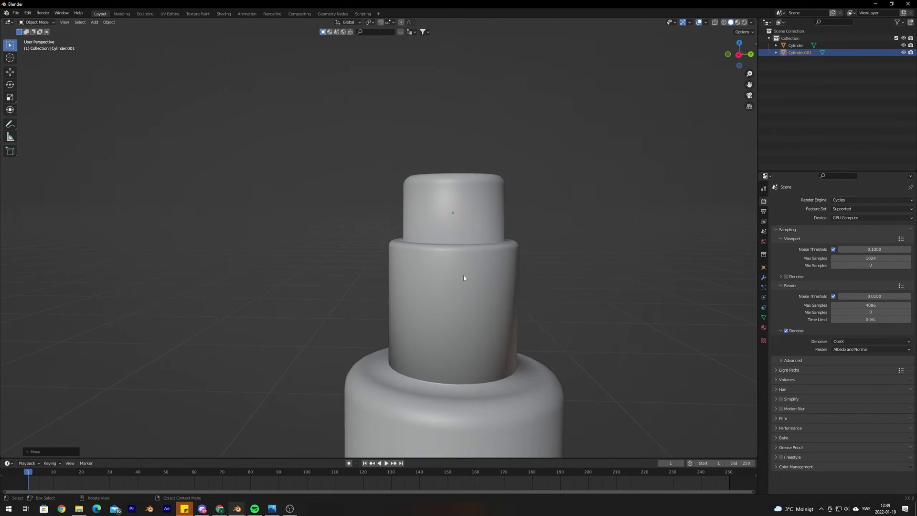
pyautogui.press('r')
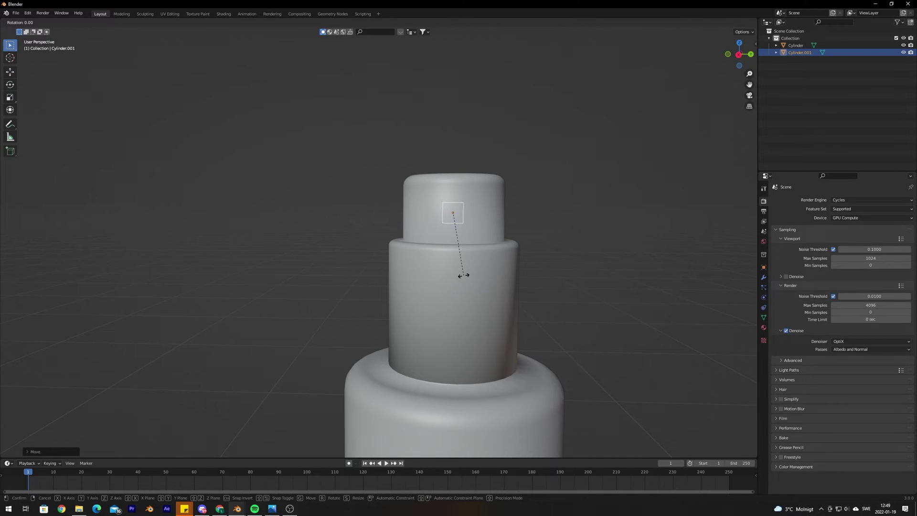
pyautogui.press('z')
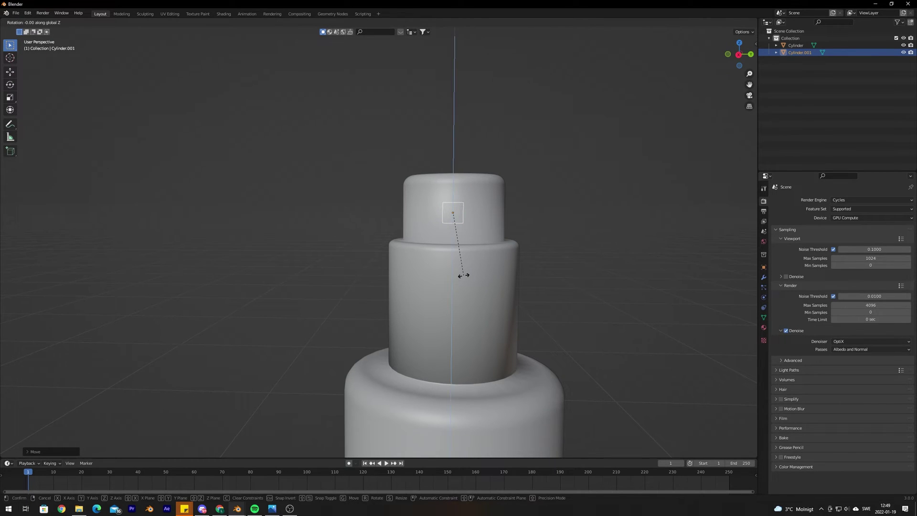
pyautogui.press('x')
pyautogui.click(545, 197)
pyautogui.scroll(1, 480, 271)
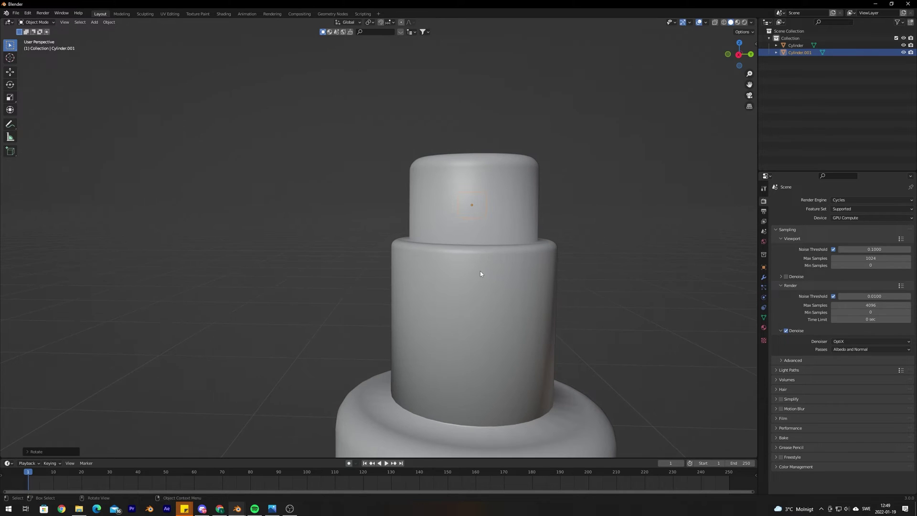
# Step: Move the nozzle cylinder along Y until its end face pokes out of the spray head's side
pyautogui.press('g')
pyautogui.press('x')
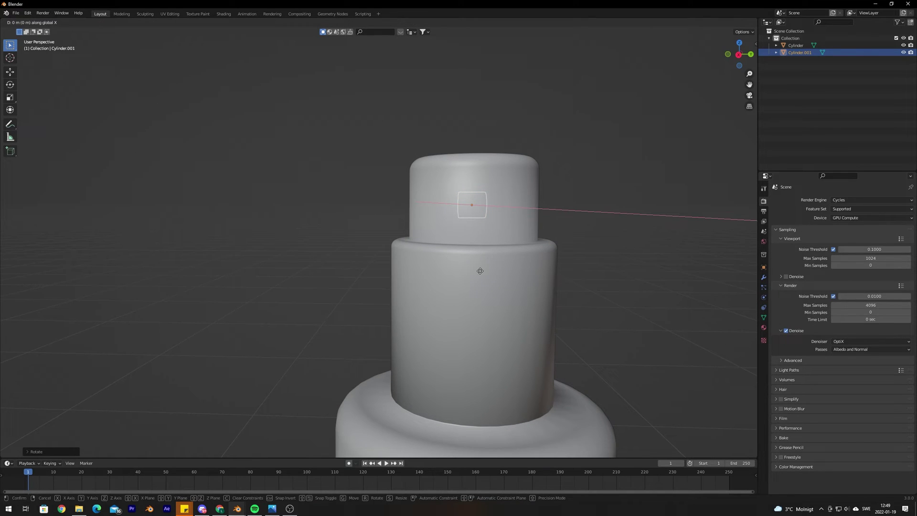
pyautogui.press('y')
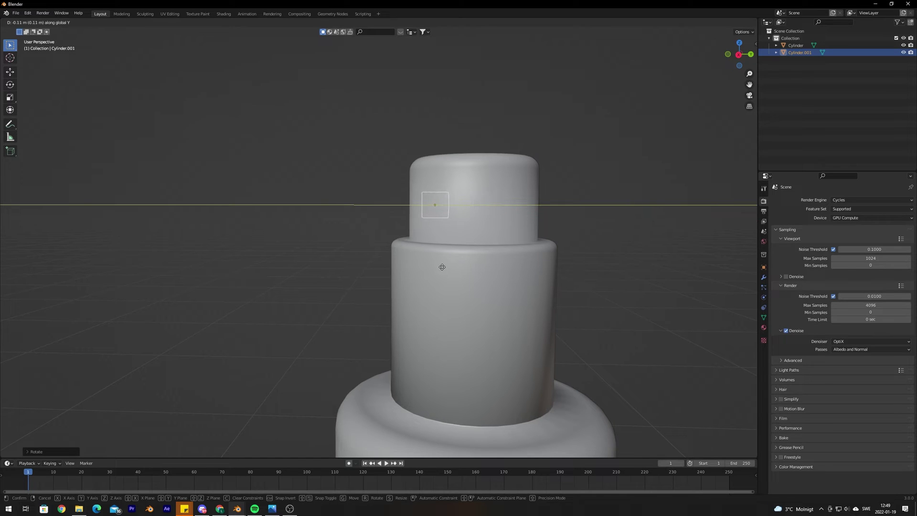
pyautogui.click(395, 259)
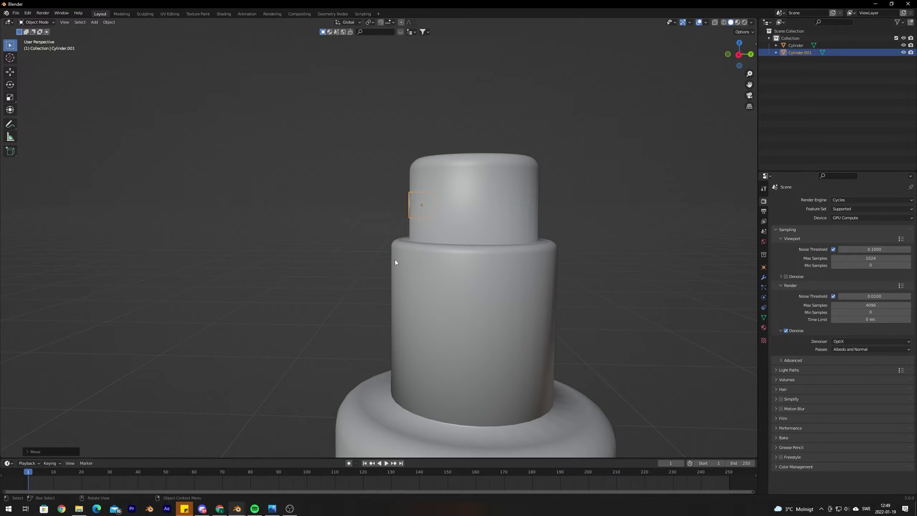
pyautogui.moveTo(395, 260); pyautogui.dragTo(338, 308, button='middle')
pyautogui.scroll(2, 470, 265)
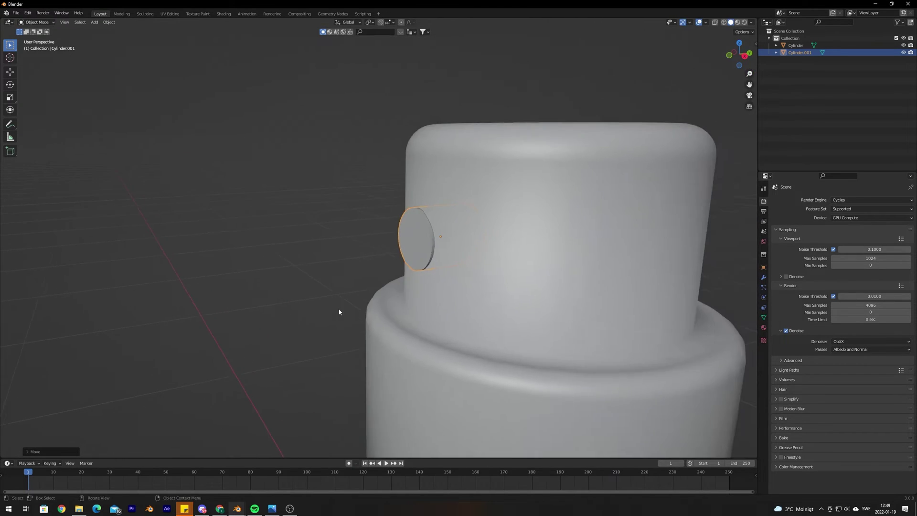
# Step: Nudge the nozzle cylinder slightly along Y into the spray head's wall
pyautogui.scroll(3, 338, 308)
pyautogui.press('g')
pyautogui.press('z')
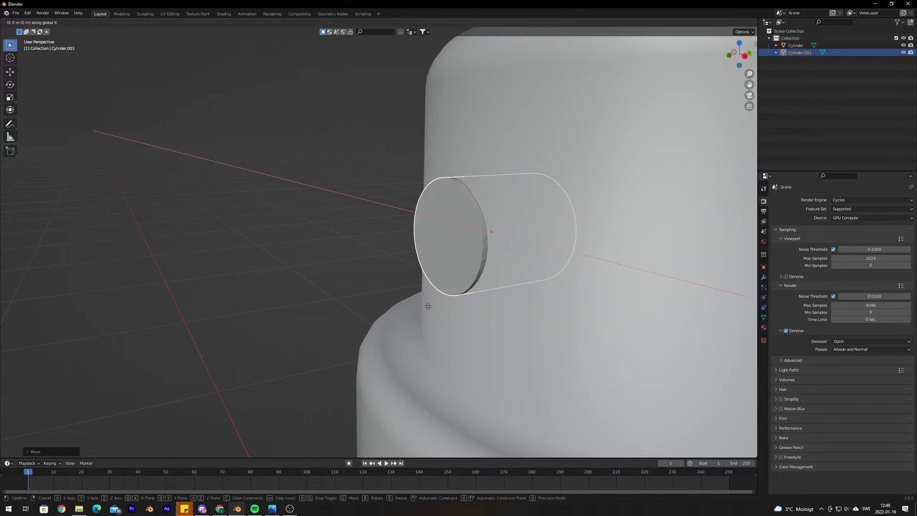
pyautogui.press('y')
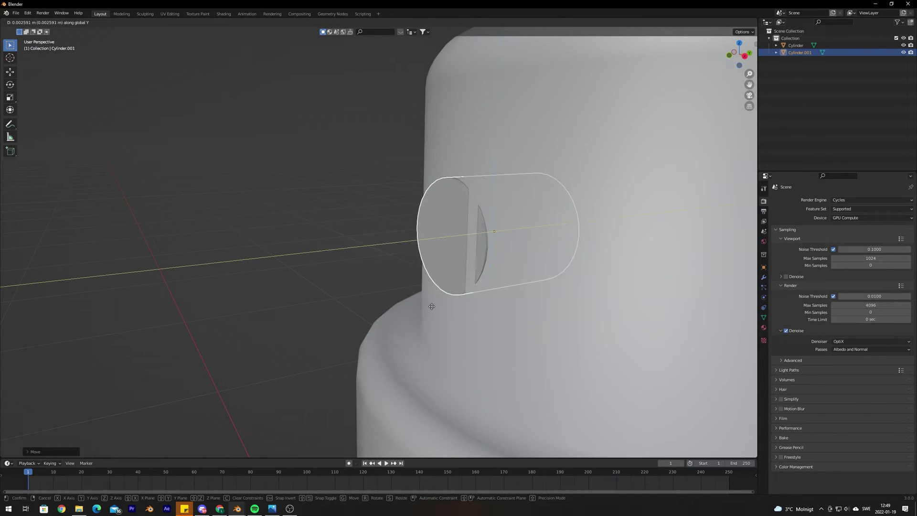
pyautogui.click(430, 307)
# Step: Readjust the nozzle's Y position so its whole round face shows on the spray head, and deselect it
pyautogui.moveTo(430, 307); pyautogui.dragTo(506, 351, button='middle')
pyautogui.press('g')
pyautogui.press('y')
pyautogui.rightClick(430, 286)
pyautogui.press('g')
pyautogui.press('y')
pyautogui.click(365, 295)
pyautogui.scroll(-12, 489, 287)
pyautogui.click(426, 331)
pyautogui.scroll(4, 496, 351)
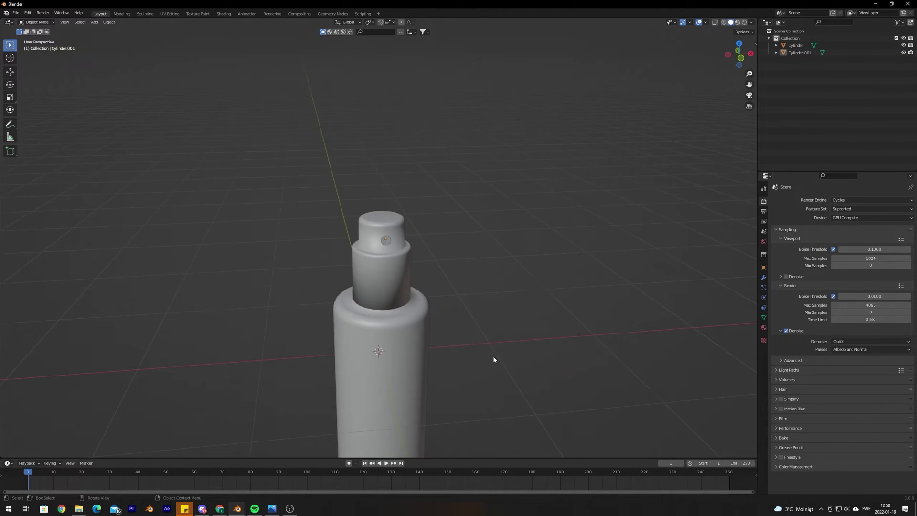
pyautogui.scroll(-4, 493, 356)
# Step: Select the bottle body and switch to the Shading workspace with the whole bottle in view
pyautogui.click(388, 298)
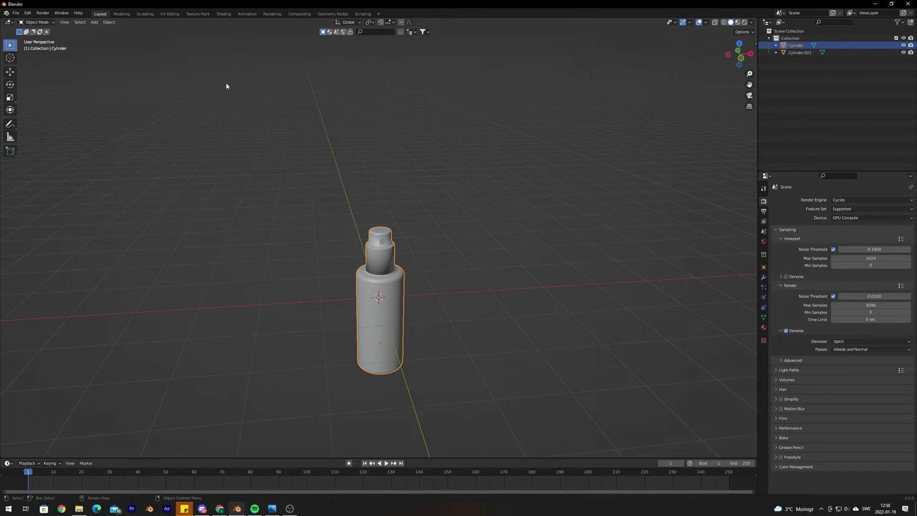
pyautogui.click(224, 13)
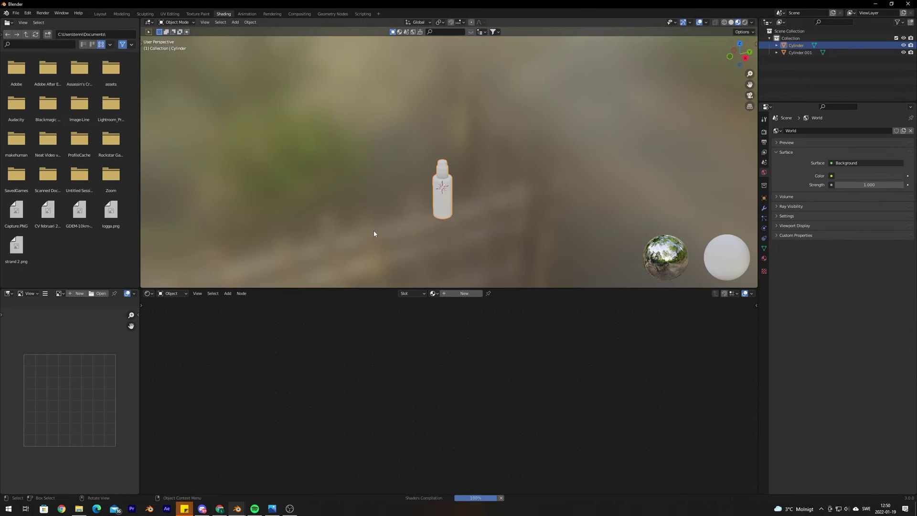
pyautogui.scroll(3, 430, 253)
pyautogui.scroll(-1, 435, 253)
pyautogui.keyDown('shift'); pyautogui.moveTo(433, 245); pyautogui.dragTo(476, 135, button='middle'); pyautogui.keyUp('shift')
pyautogui.moveTo(477, 171)
pyautogui.mouseDown(button='middle')
pyautogui.moveTo(619, 158)
pyautogui.moveTo(485, 162)
pyautogui.mouseUp(button='middle')
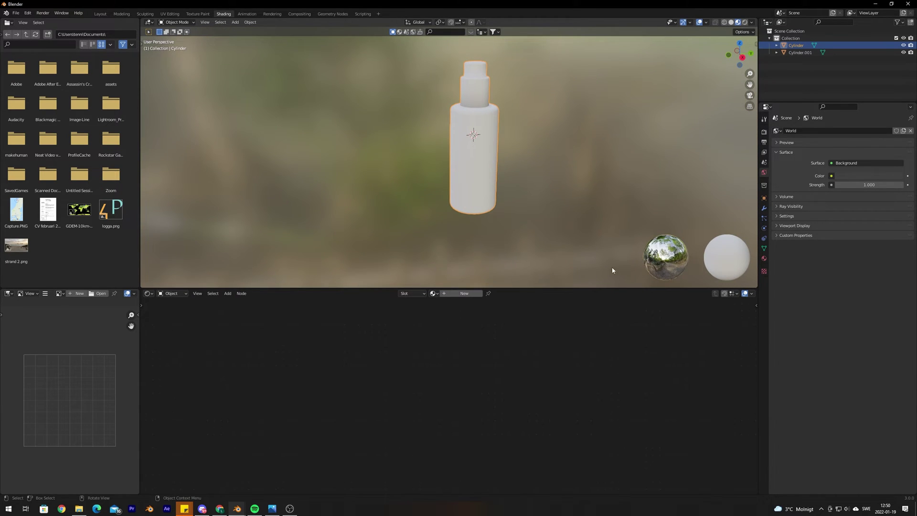
# Step: Create a material on the bottle body and try out a different base colour
pyautogui.click(764, 259)
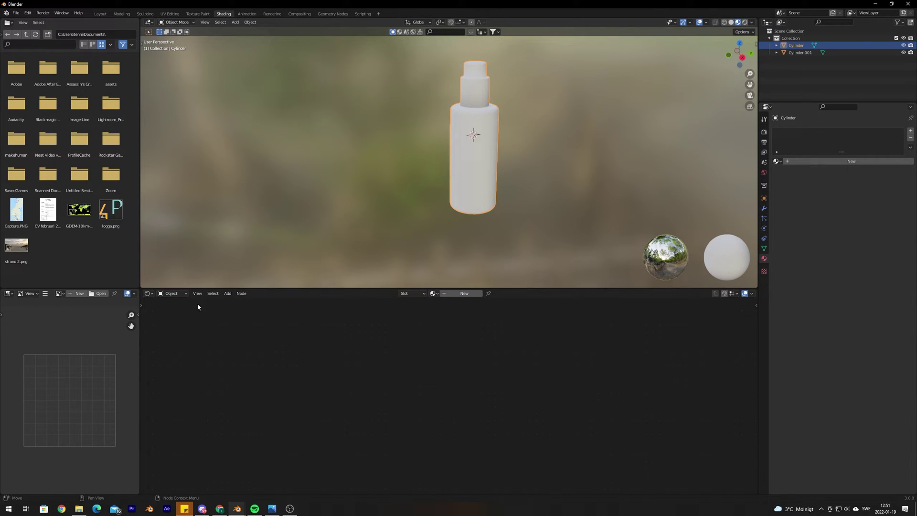
pyautogui.click(172, 293)
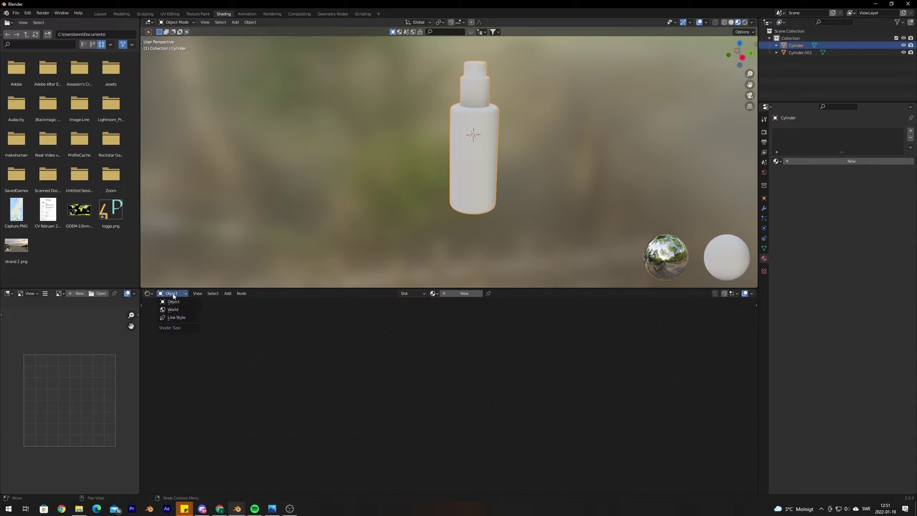
pyautogui.click(462, 293)
pyautogui.scroll(-3, 328, 378)
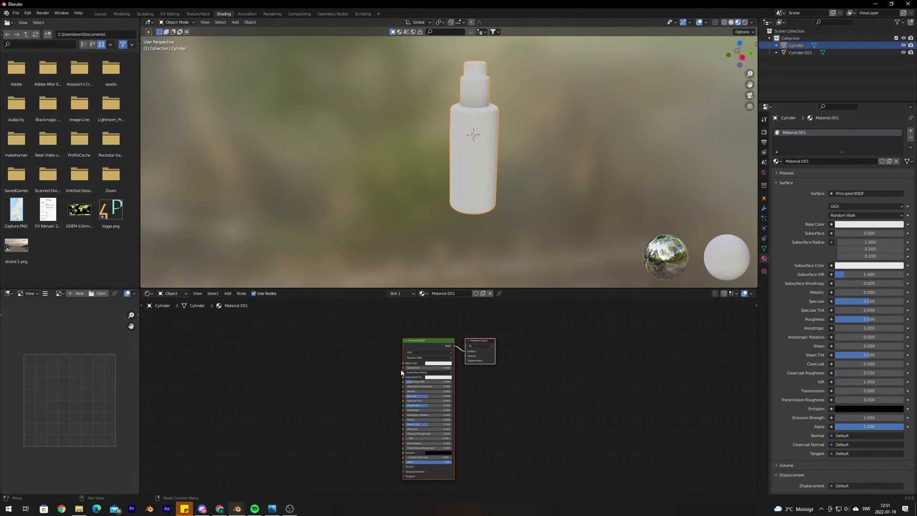
pyautogui.moveTo(420, 344); pyautogui.dragTo(430, 323)
pyautogui.scroll(3, 477, 368)
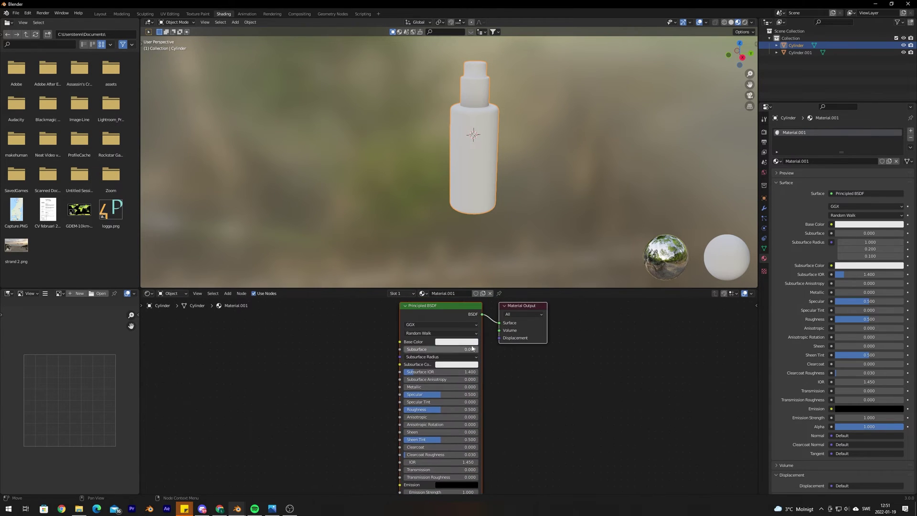
pyautogui.click(467, 342)
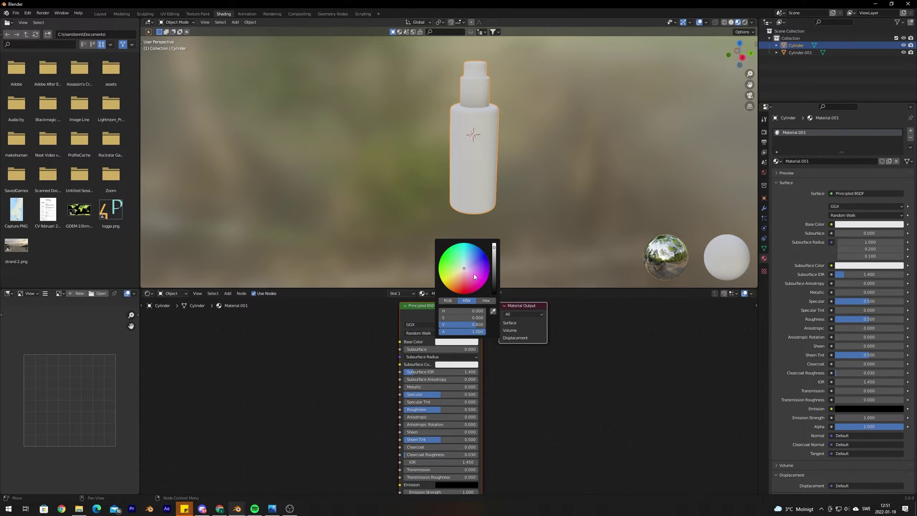
pyautogui.moveTo(474, 277)
pyautogui.mouseDown()
pyautogui.moveTo(444, 257)
pyautogui.moveTo(485, 257)
pyautogui.moveTo(476, 287)
pyautogui.moveTo(454, 283)
pyautogui.moveTo(444, 259)
pyautogui.mouseUp()
# Step: Delete the new material's Principled BSDF and Material Output nodes, and remove its material slot from the bottle
pyautogui.scroll(-3, 522, 380)
pyautogui.press('x')
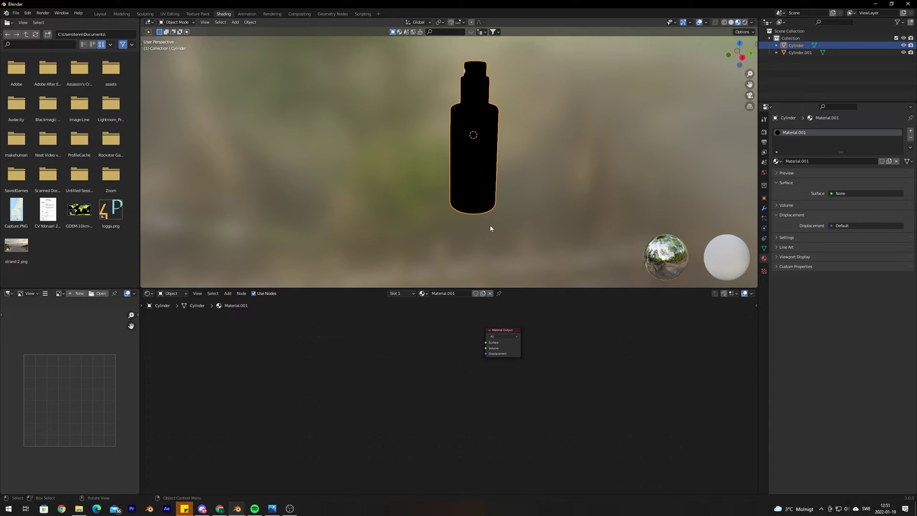
pyautogui.scroll(-2, 490, 226)
pyautogui.click(503, 331)
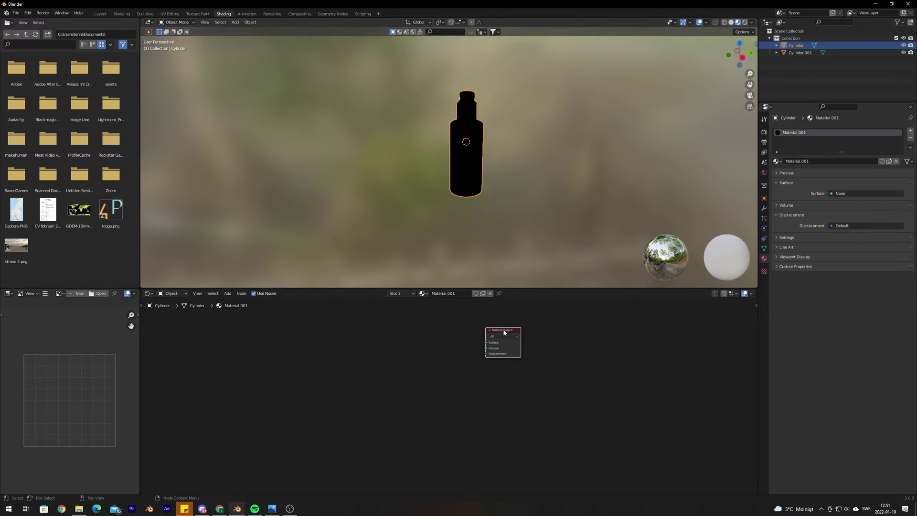
pyautogui.press('x')
pyautogui.click(910, 138)
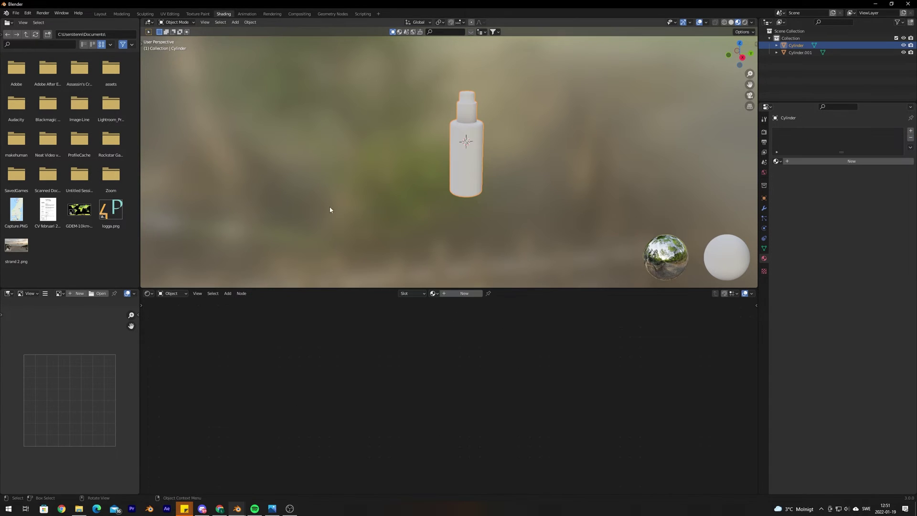
# Step: Put the bottle body into Edit Mode with X-ray enabled and view it in front orthographic
pyautogui.scroll(4, 448, 196)
pyautogui.scroll(-3, 458, 193)
pyautogui.press('Tab')
pyautogui.moveTo(460, 193); pyautogui.dragTo(568, 174, button='middle')
pyautogui.click(715, 22)
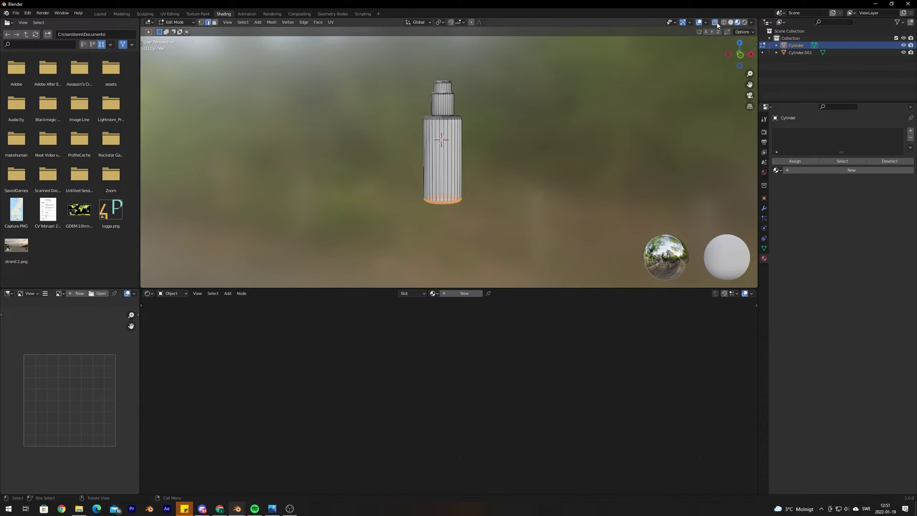
pyautogui.press('KP_1')
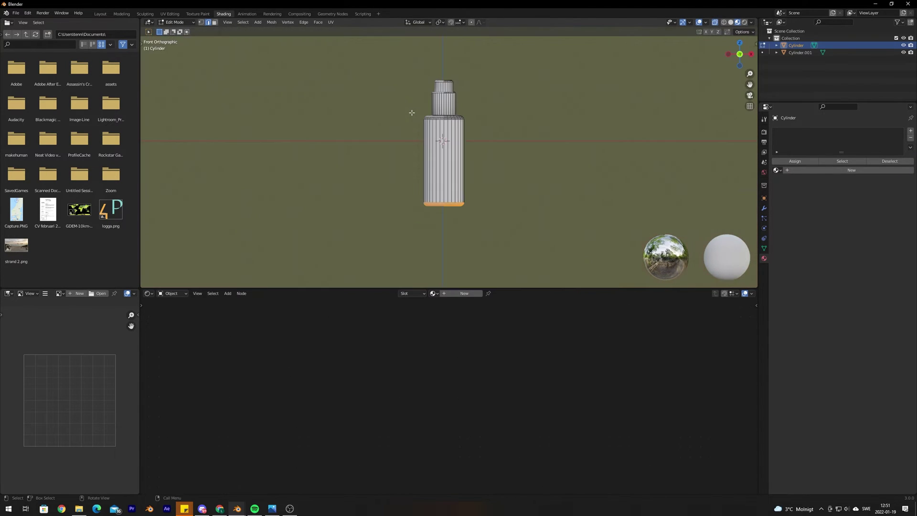
pyautogui.scroll(5, 453, 171)
pyautogui.scroll(-2, 454, 172)
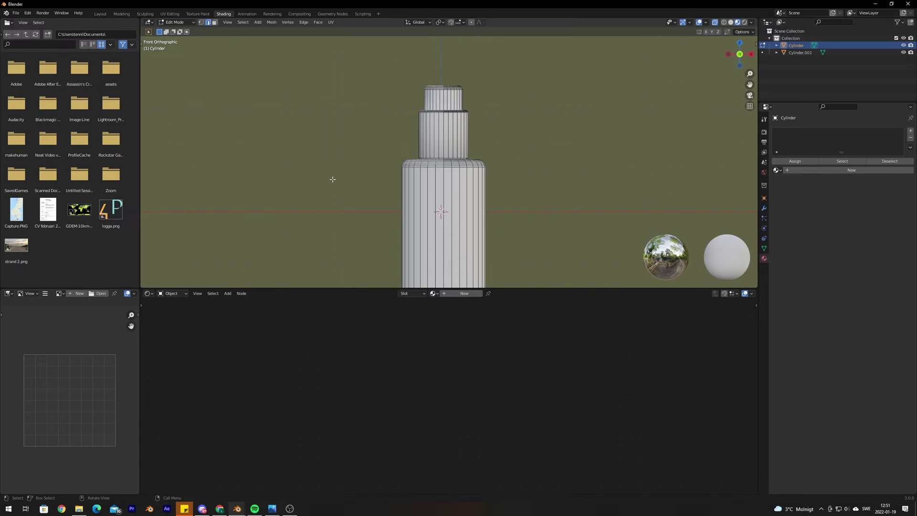
# Step: Select all faces of the neck and spray head above the bottle's shoulder in face select mode
pyautogui.click(215, 25)
pyautogui.scroll(1, 371, 121)
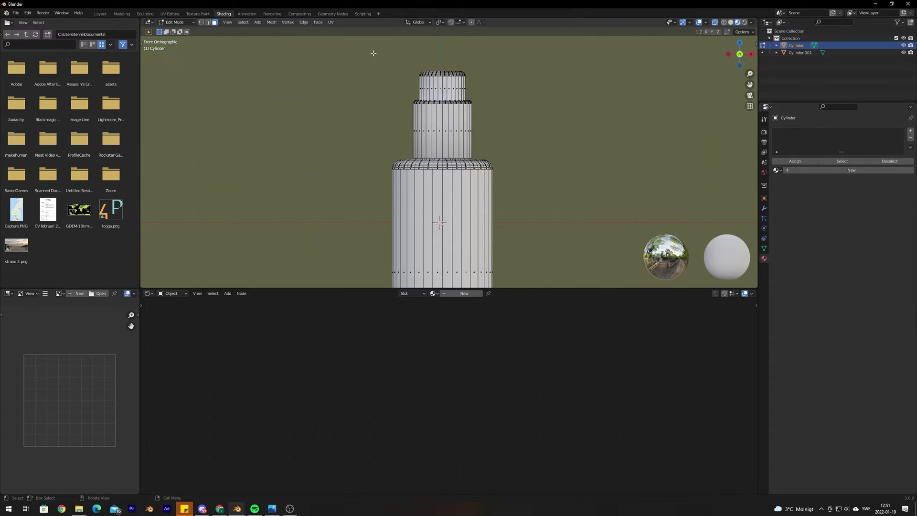
pyautogui.moveTo(373, 53); pyautogui.dragTo(541, 144)
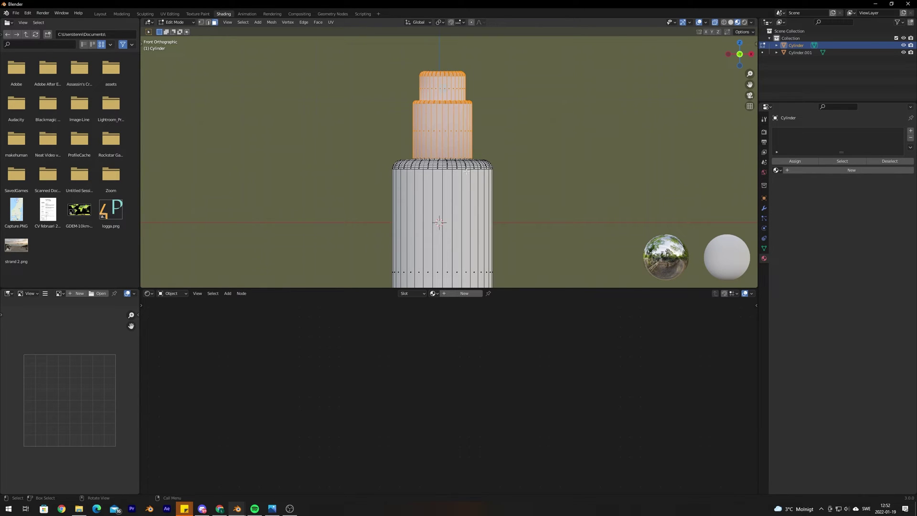
pyautogui.moveTo(467, 170)
pyautogui.mouseDown(button='middle')
pyautogui.moveTo(534, 178)
pyautogui.moveTo(371, 201)
pyautogui.moveTo(395, 172)
pyautogui.moveTo(418, 165)
pyautogui.moveTo(417, 194)
pyautogui.moveTo(491, 139)
pyautogui.moveTo(477, 185)
pyautogui.mouseUp(button='middle')
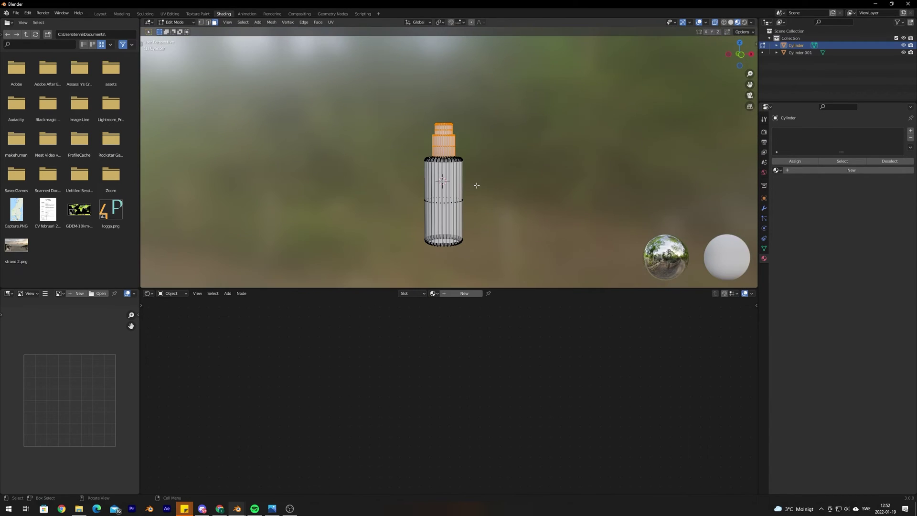
pyautogui.press('KP_1')
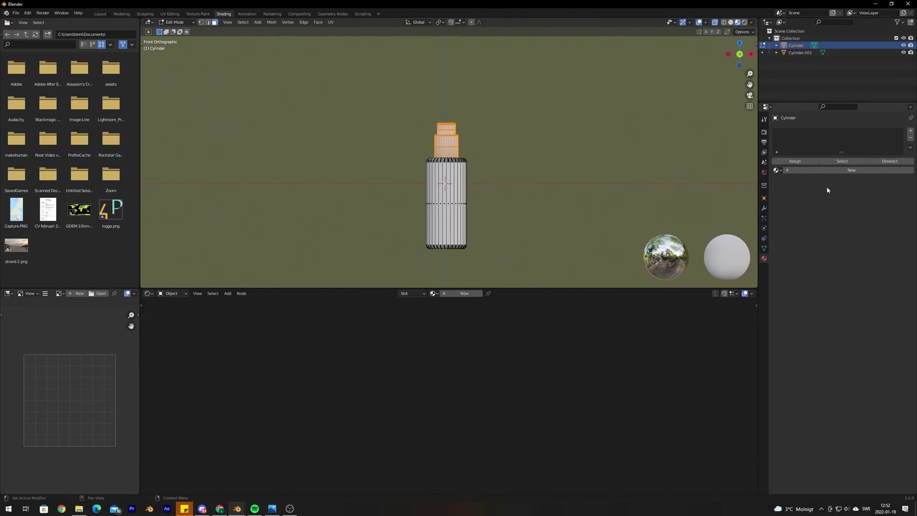
# Step: Add a new material to the bottle and name it Cap
pyautogui.click(851, 170)
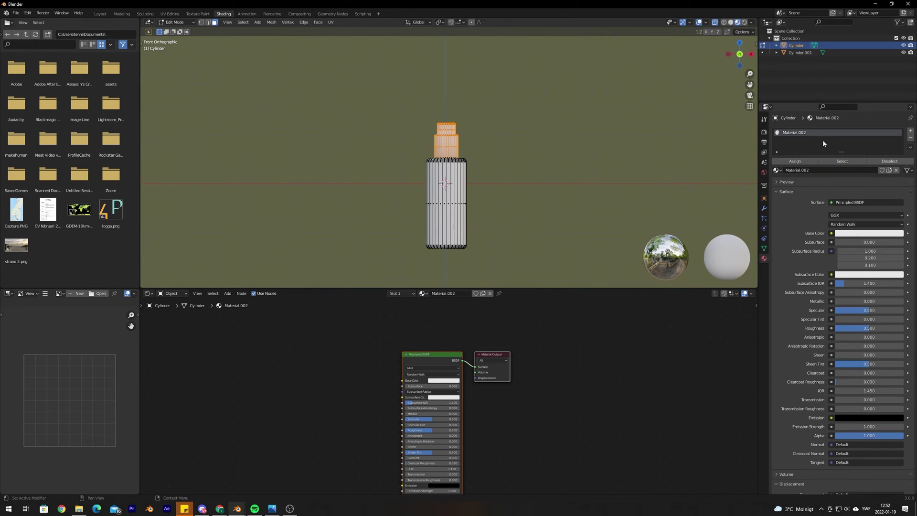
pyautogui.doubleClick(802, 134)
pyautogui.write('Cap')
pyautogui.press('Return')
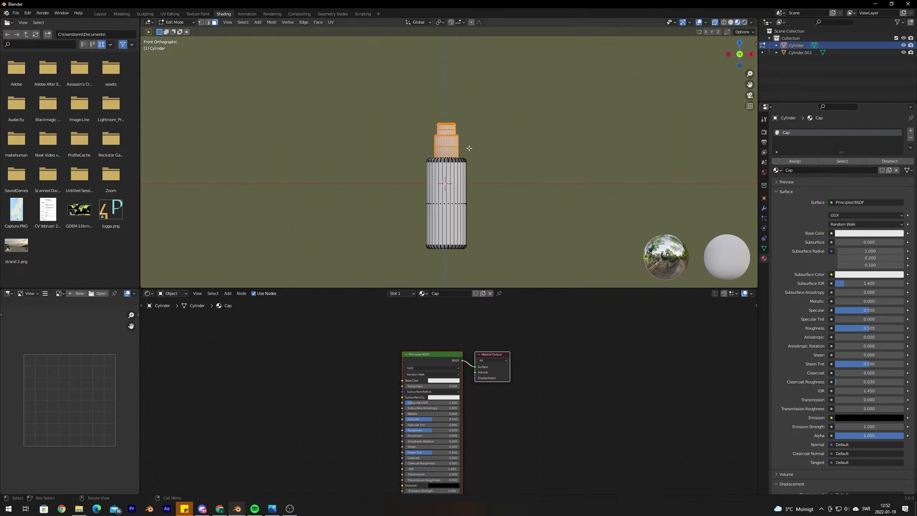
# Step: Give the Cap material's Principled BSDF base colour a very faint cool tint close to white
pyautogui.scroll(5, 469, 148)
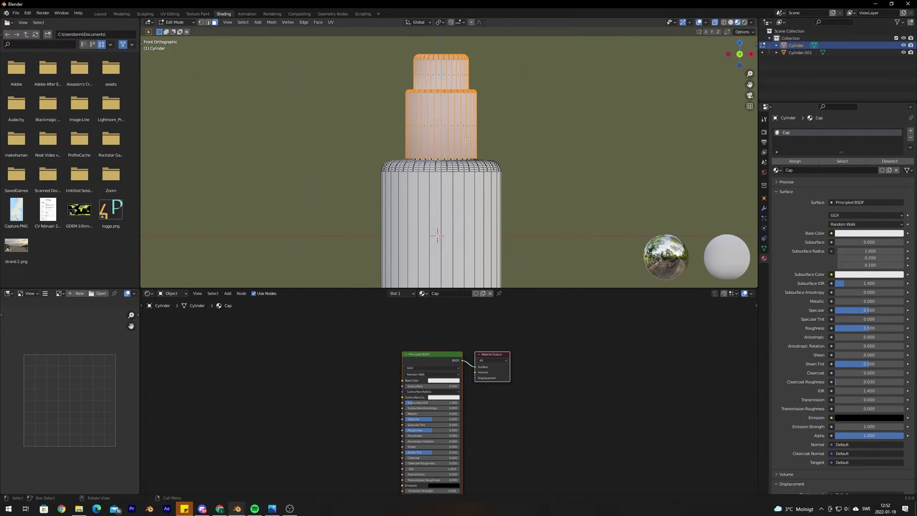
pyautogui.scroll(-4, 465, 142)
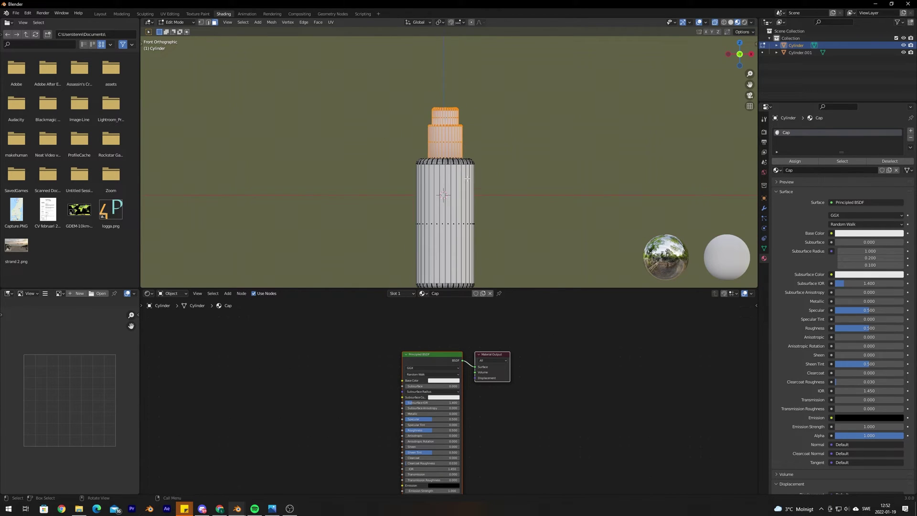
pyautogui.scroll(-2, 467, 178)
pyautogui.scroll(4, 467, 178)
pyautogui.scroll(-2, 467, 179)
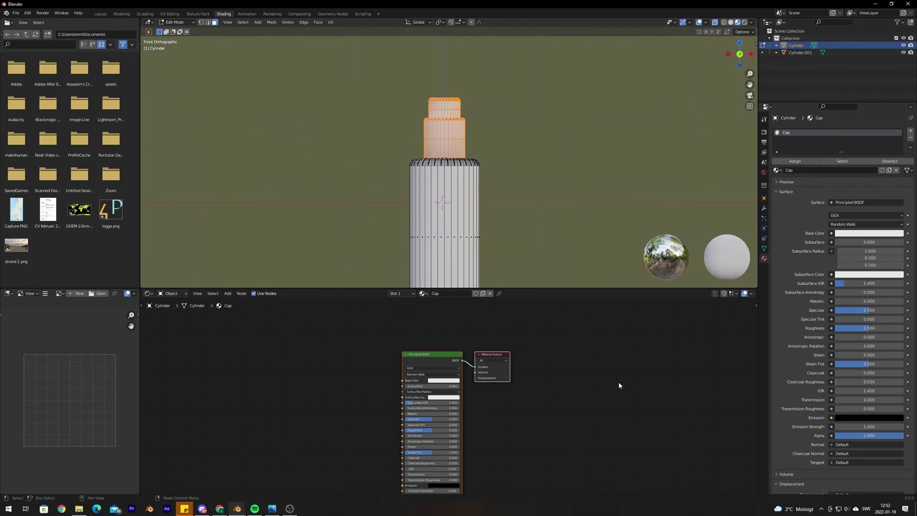
pyautogui.click(454, 381)
pyautogui.click(454, 381)
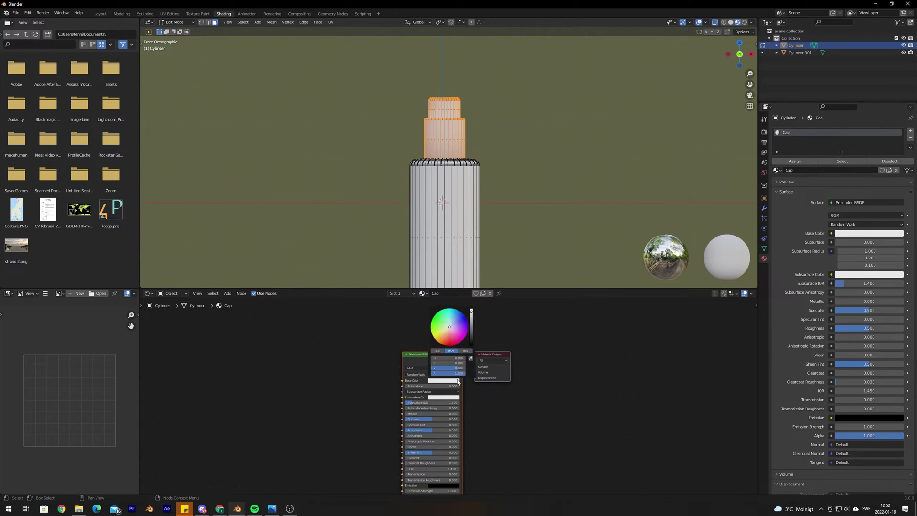
pyautogui.moveTo(450, 325)
pyautogui.mouseDown()
pyautogui.moveTo(460, 311)
pyautogui.moveTo(463, 327)
pyautogui.moveTo(449, 326)
pyautogui.mouseUp()
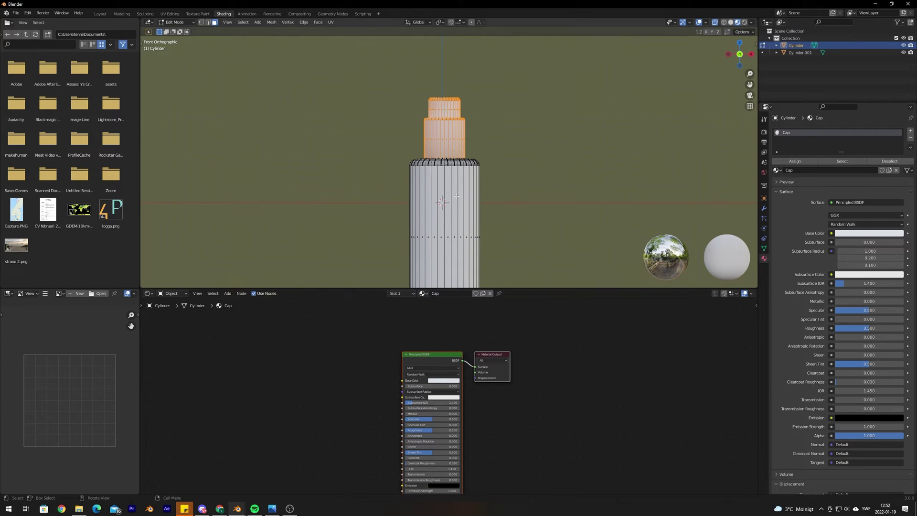
# Step: Invert the face selection so the bottle's body is selected instead of the neck and spray head
pyautogui.scroll(-2, 423, 199)
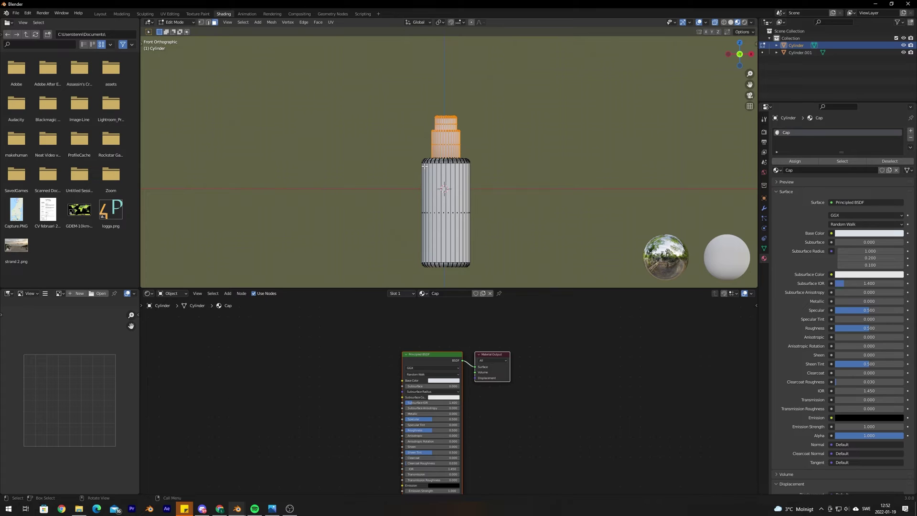
pyautogui.press('ctrl')
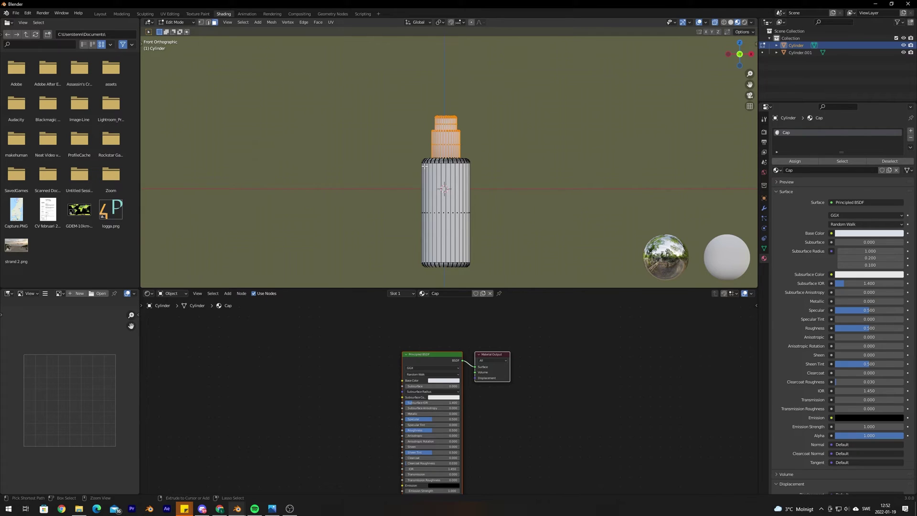
pyautogui.hotkey('ctrl', 'i')
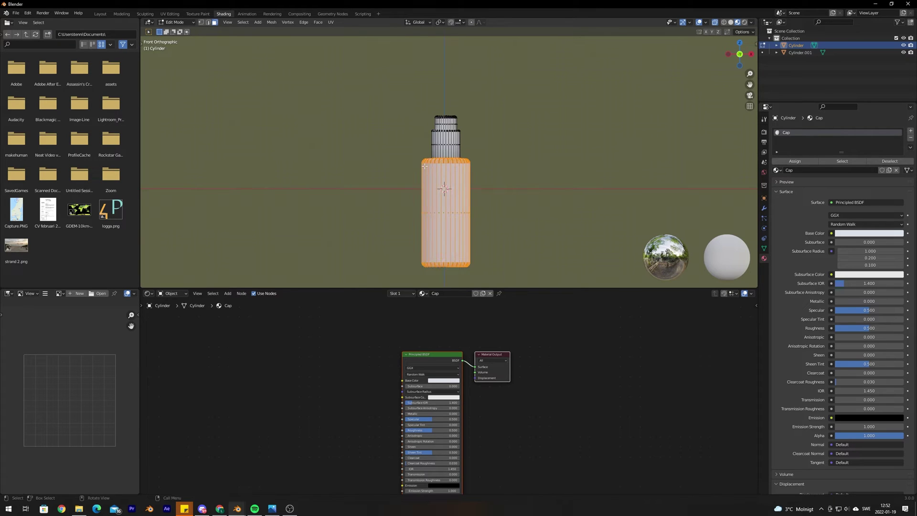
pyautogui.scroll(5, 445, 191)
pyautogui.scroll(-4, 676, 162)
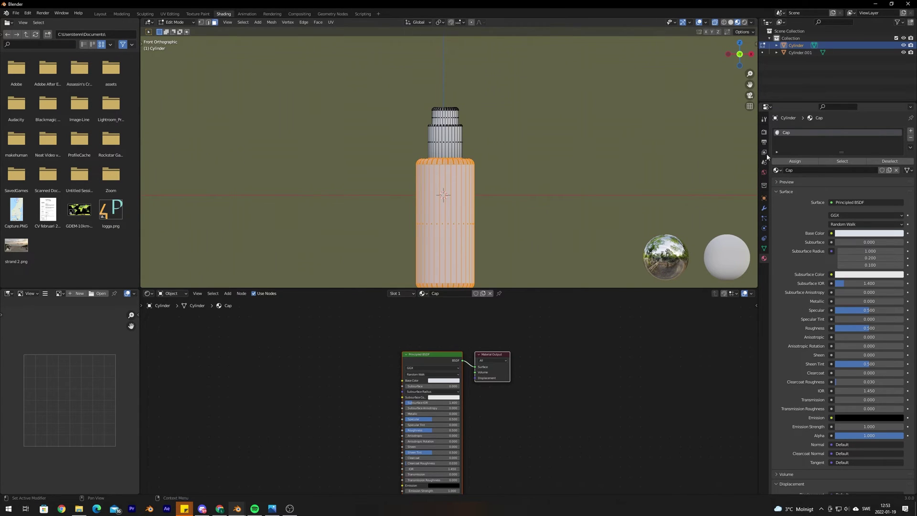
# Step: Add a second material slot with a new material named Bottle and assign it to the selected body faces
pyautogui.click(910, 133)
pyautogui.click(819, 181)
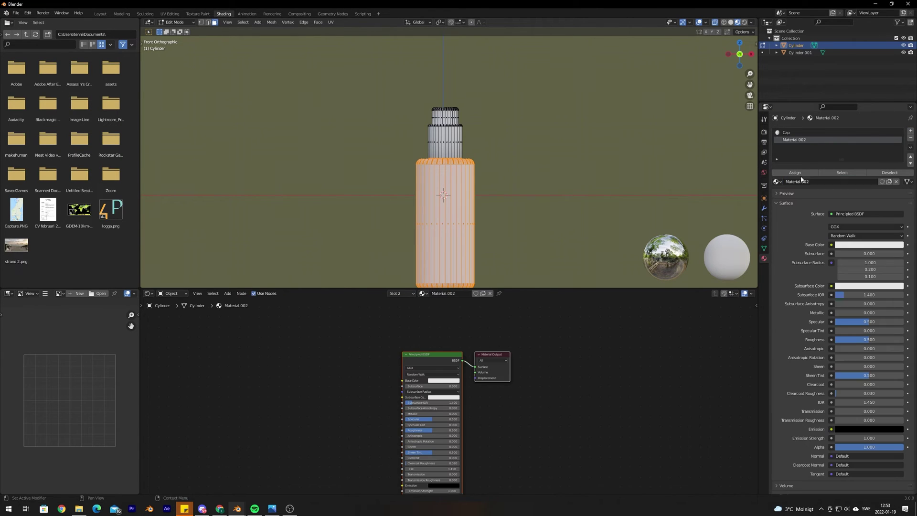
pyautogui.doubleClick(794, 140)
pyautogui.write('Bottle')
pyautogui.press('Return')
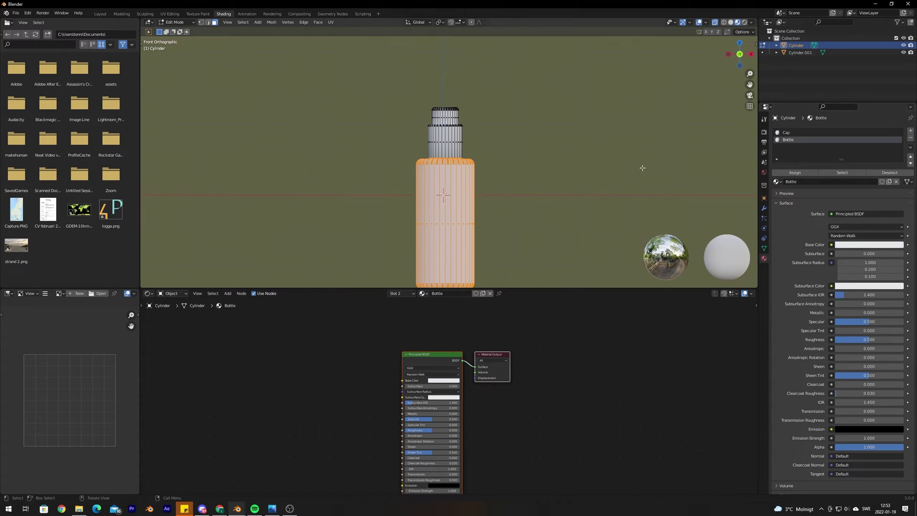
# Step: Return to Object Mode and delete the Principled BSDF node from the Bottle material
pyautogui.scroll(5, 477, 202)
pyautogui.scroll(-7, 477, 202)
pyautogui.keyDown('shift'); pyautogui.moveTo(477, 202); pyautogui.dragTo(485, 148, button='middle'); pyautogui.keyUp('shift')
pyautogui.scroll(6, 488, 173)
pyautogui.scroll(-8, 492, 176)
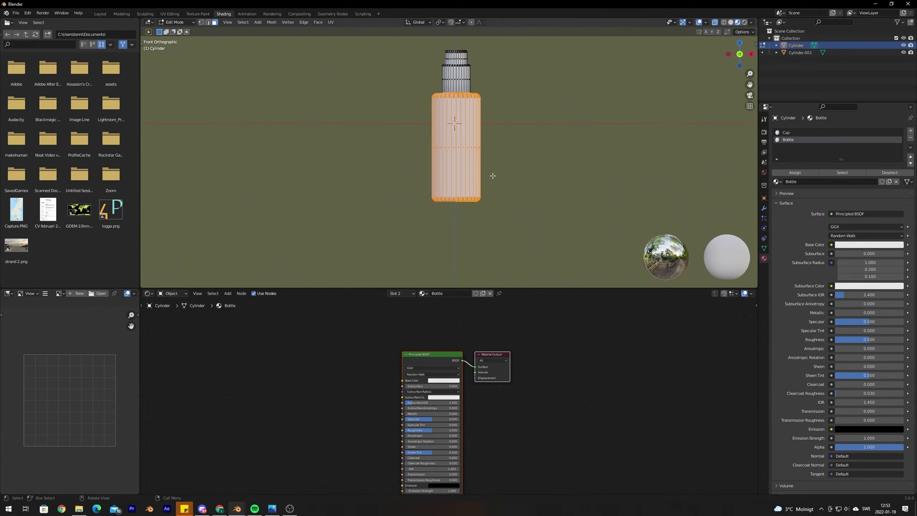
pyautogui.scroll(1, 494, 183)
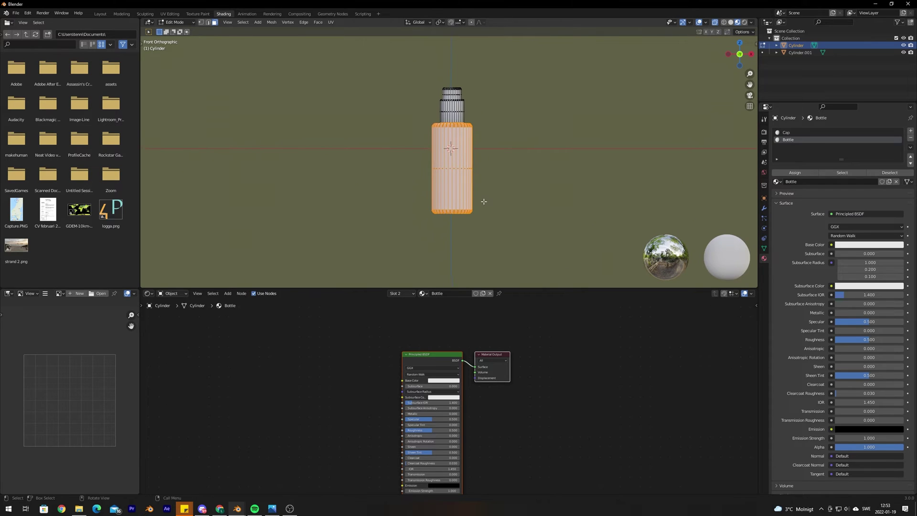
pyautogui.scroll(2, 483, 200)
pyautogui.press('Tab')
pyautogui.scroll(2, 487, 210)
pyautogui.scroll(-2, 488, 212)
pyautogui.press('g')
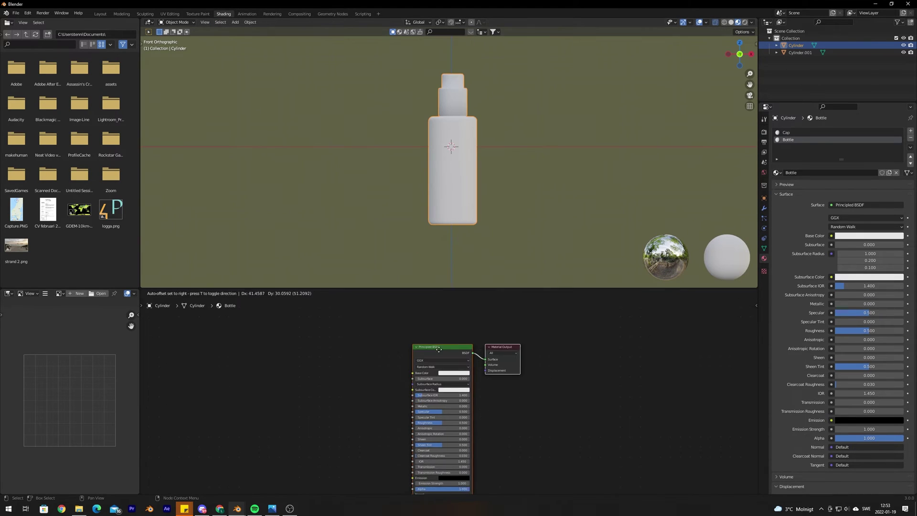
pyautogui.click(367, 315)
pyautogui.click(367, 315)
pyautogui.click(430, 321)
pyautogui.press('x')
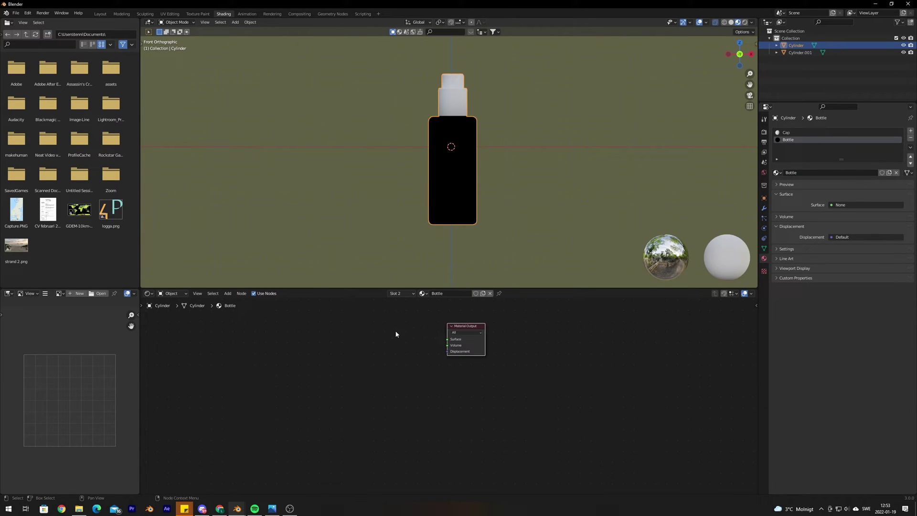
# Step: Add a Glass BSDF node to the Bottle material and connect its BSDF output to the Material Output's Surface
pyautogui.click(383, 333)
pyautogui.hotkey('shift', 'a')
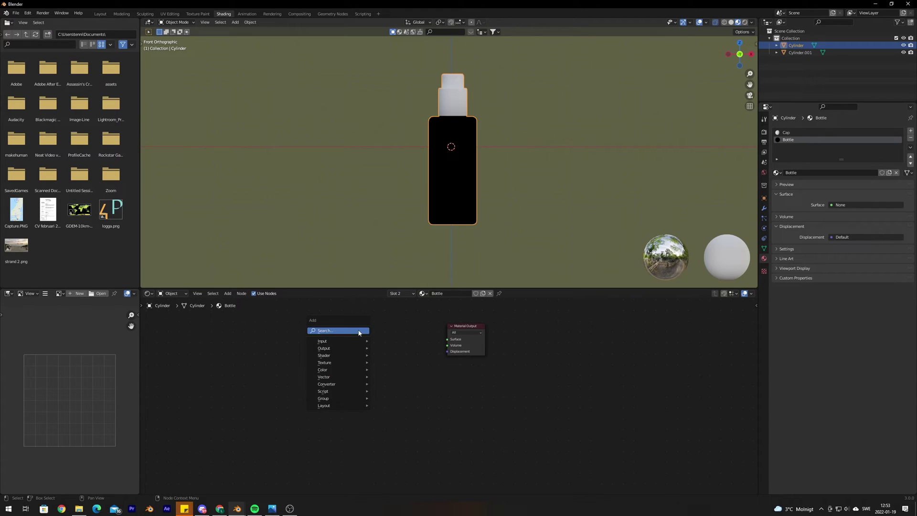
pyautogui.click(359, 331)
pyautogui.write('glass')
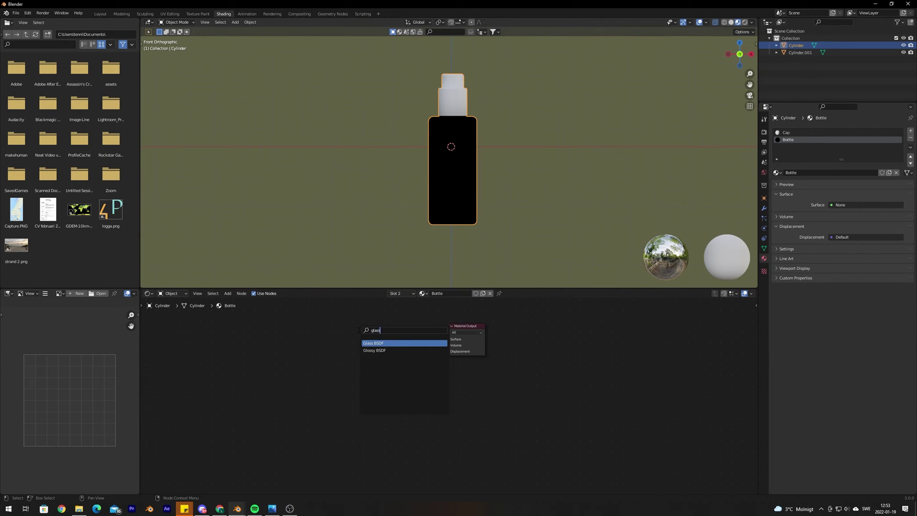
pyautogui.press('Return')
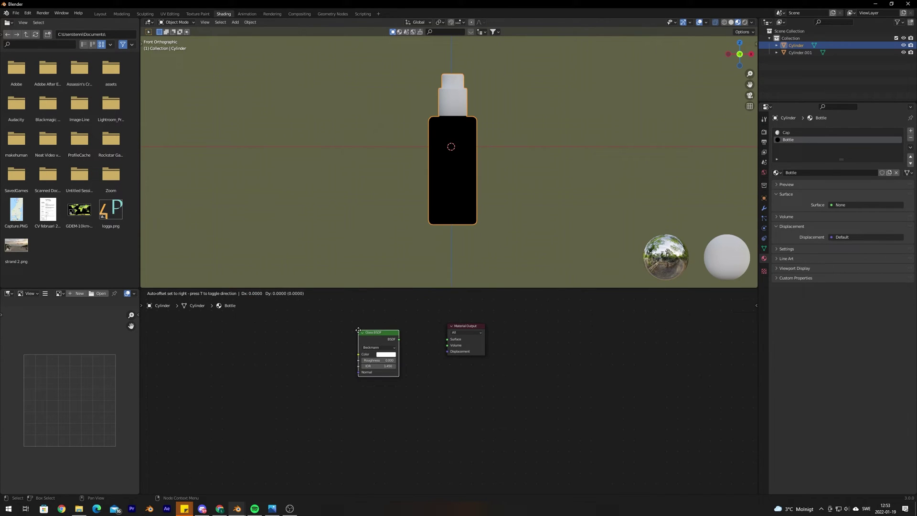
pyautogui.click(358, 330)
pyautogui.scroll(1, 390, 351)
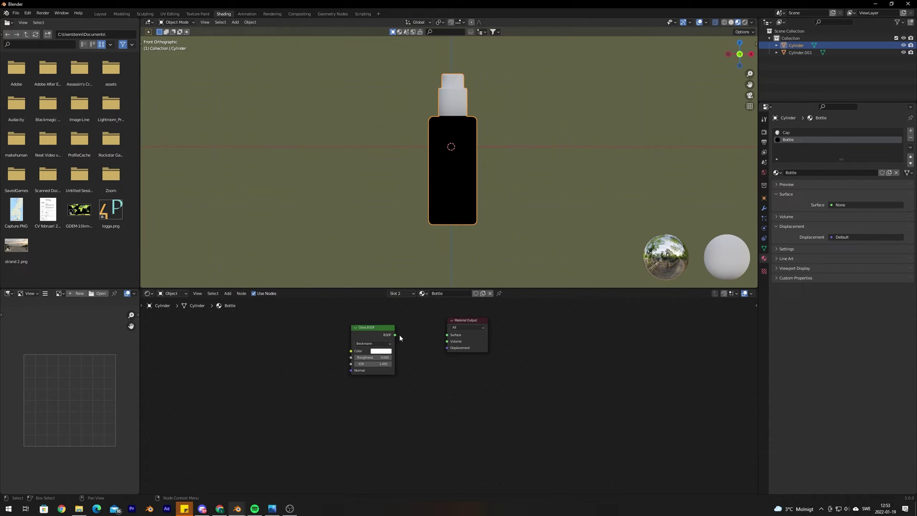
pyautogui.moveTo(400, 337); pyautogui.dragTo(447, 335)
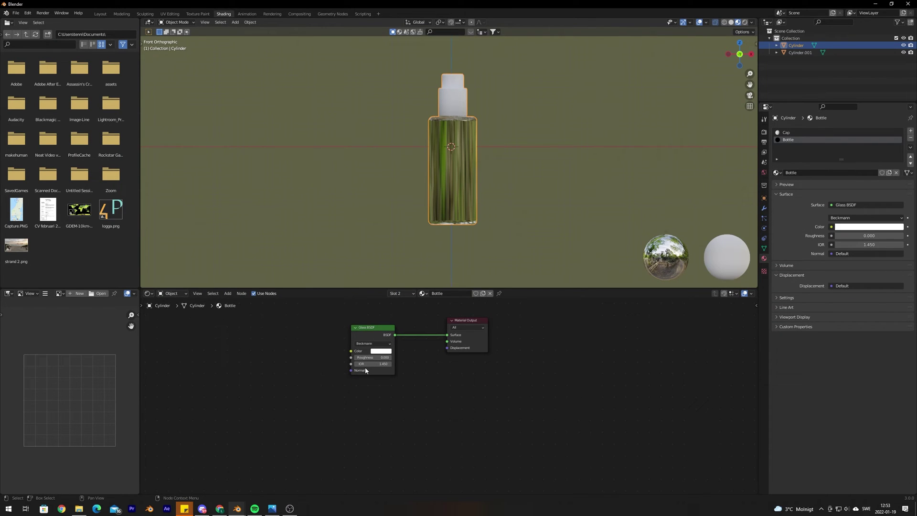
# Step: Set the Glass BSDF colour to a dark orange-brown
pyautogui.click(386, 353)
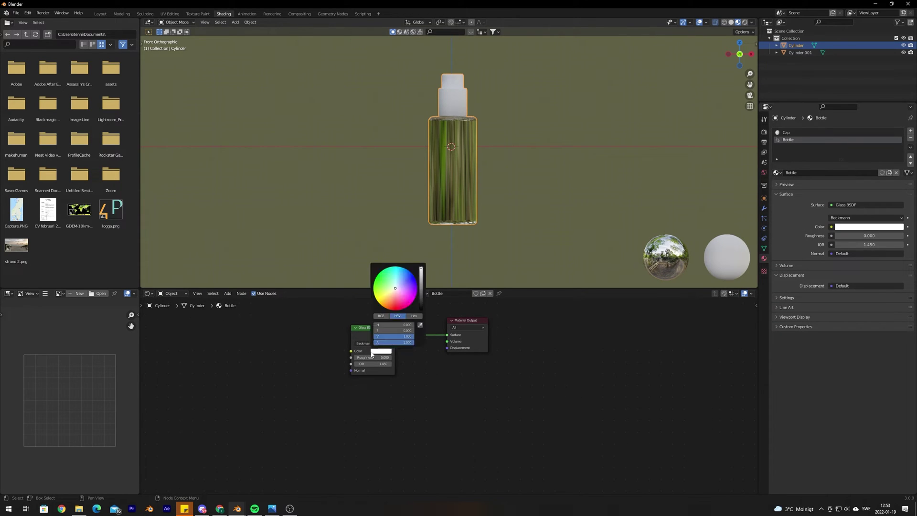
pyautogui.click(386, 353)
pyautogui.moveTo(396, 300); pyautogui.dragTo(388, 304)
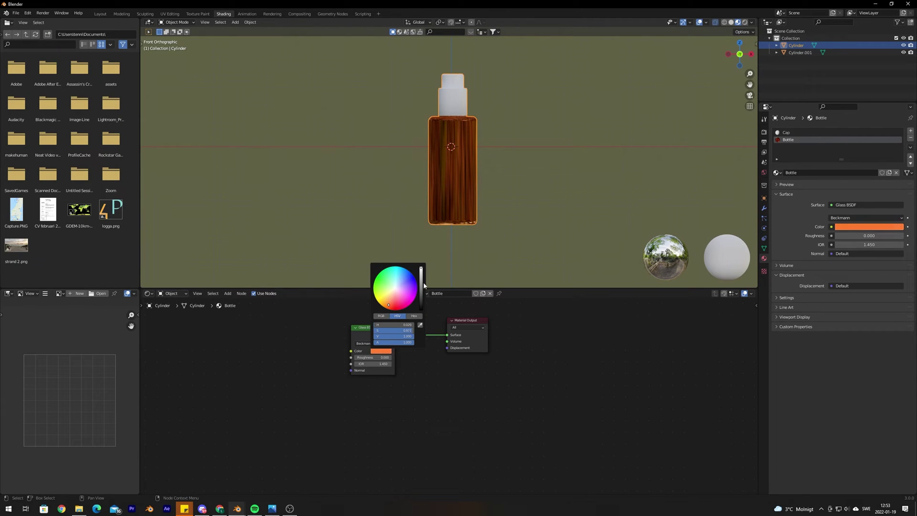
pyautogui.moveTo(423, 273); pyautogui.dragTo(421, 290)
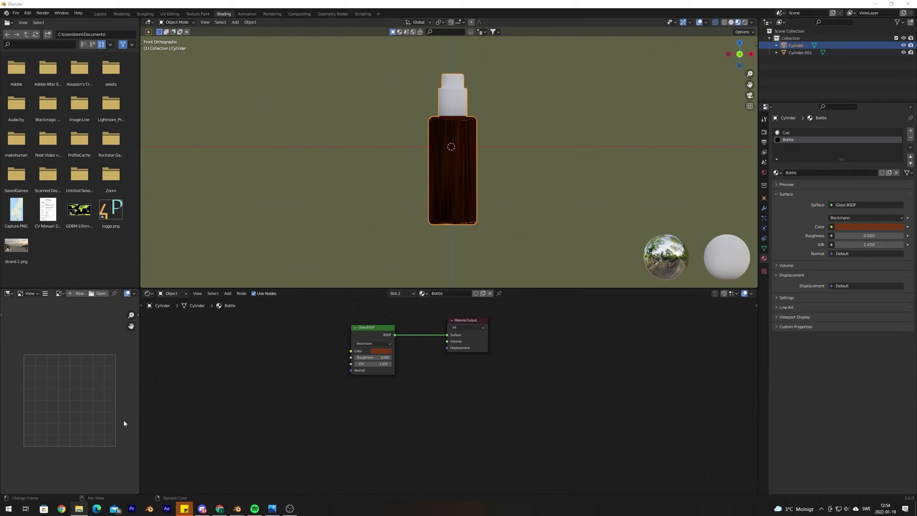
# Step: Open the perfume bottle reference photo beside the model to compare the glass colour, and return to Blender
pyautogui.click(78, 508)
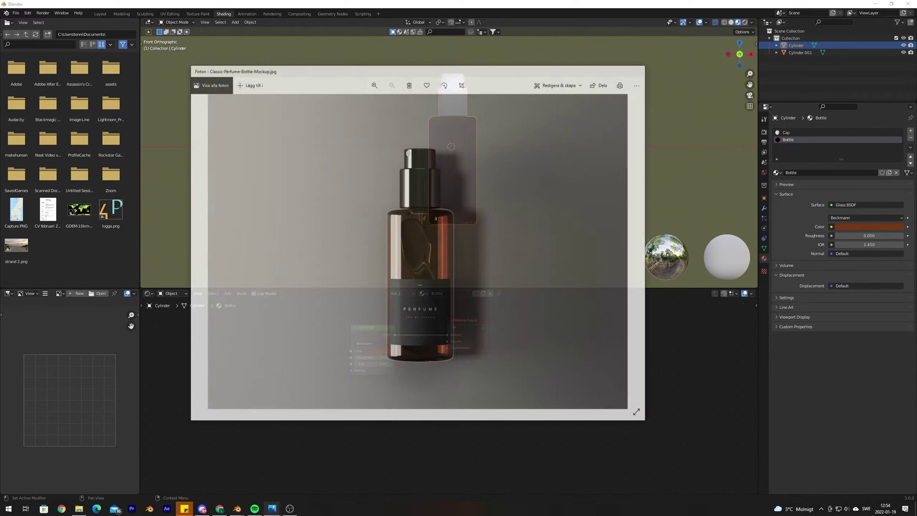
pyautogui.moveTo(437, 78); pyautogui.dragTo(169, 67)
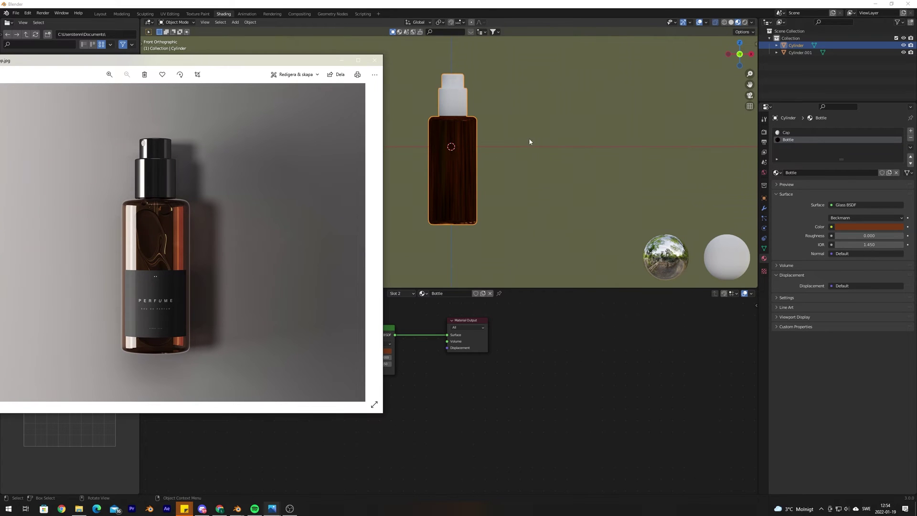
pyautogui.click(540, 197)
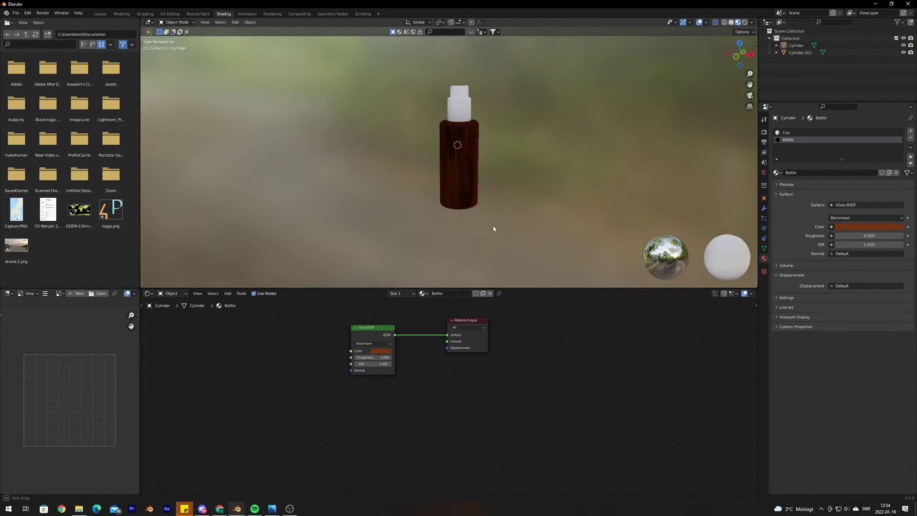
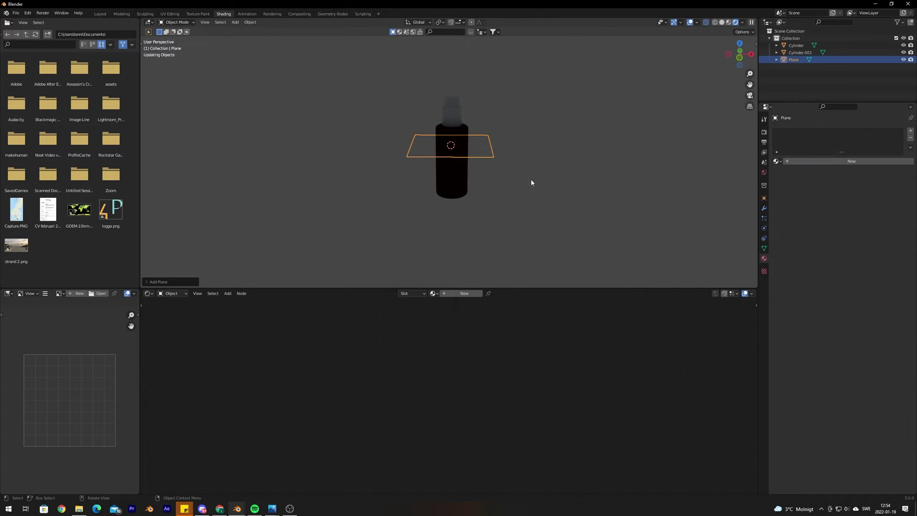
# Step: Lower the new plane along Z to the bottle's base and scale it up into a large floor
pyautogui.press('g')
pyautogui.press('z')
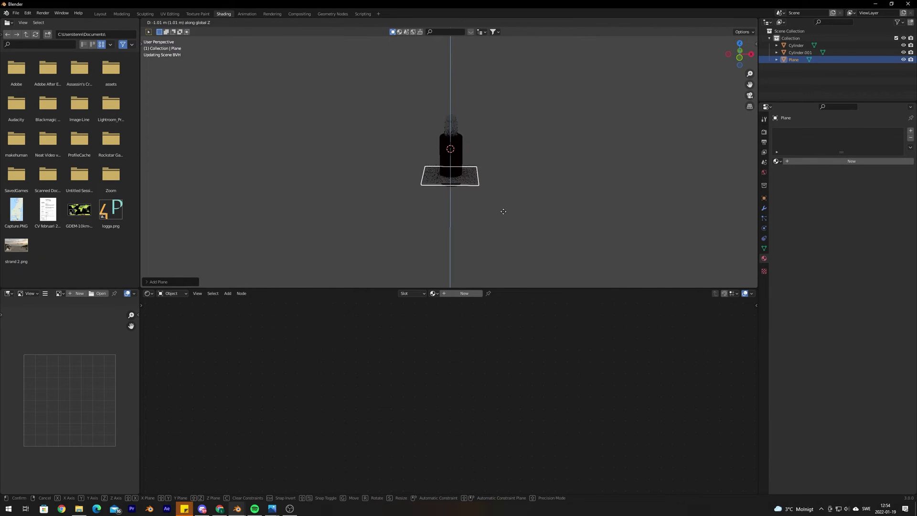
pyautogui.click(500, 221)
pyautogui.press('s')
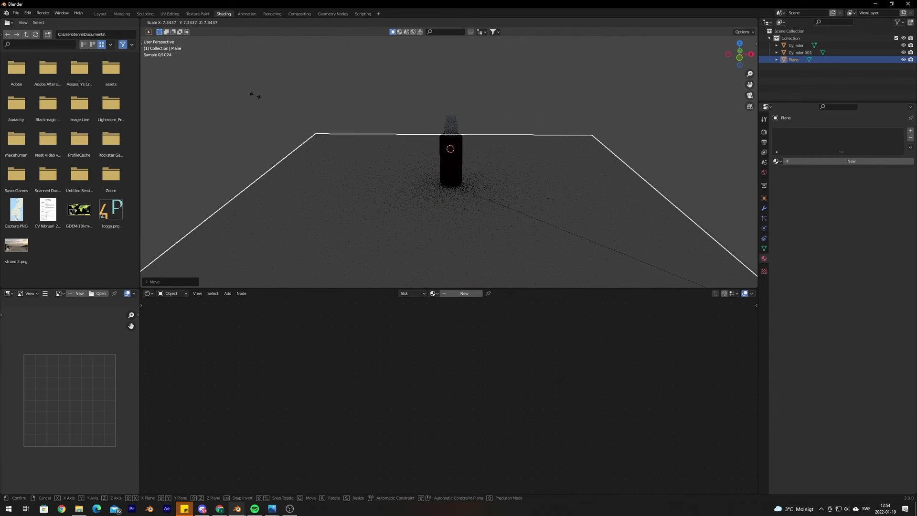
pyautogui.click(483, 173)
# Step: Extrude the floor plane's edge behind the bottle straight up along Z to form a tall back wall
pyautogui.moveTo(484, 170); pyautogui.dragTo(468, 181, button='middle')
pyautogui.press('Tab')
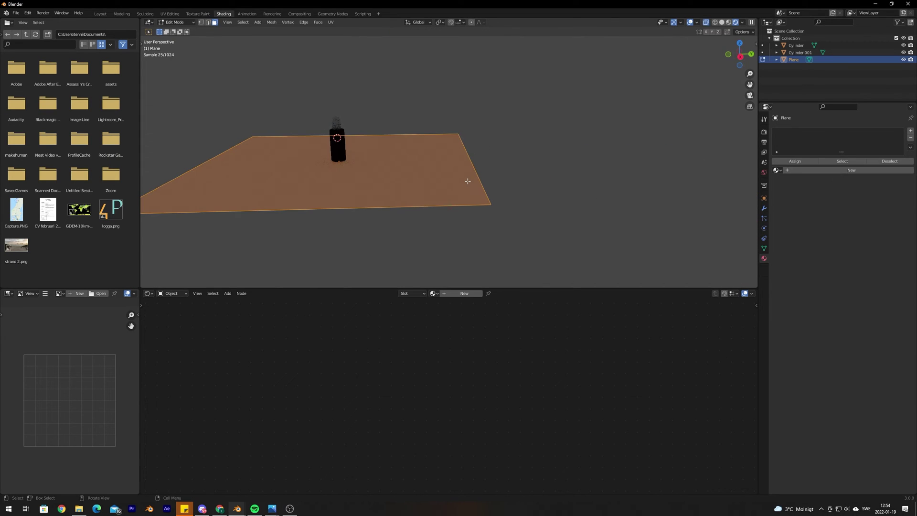
pyautogui.hotkey('alt', 'a')
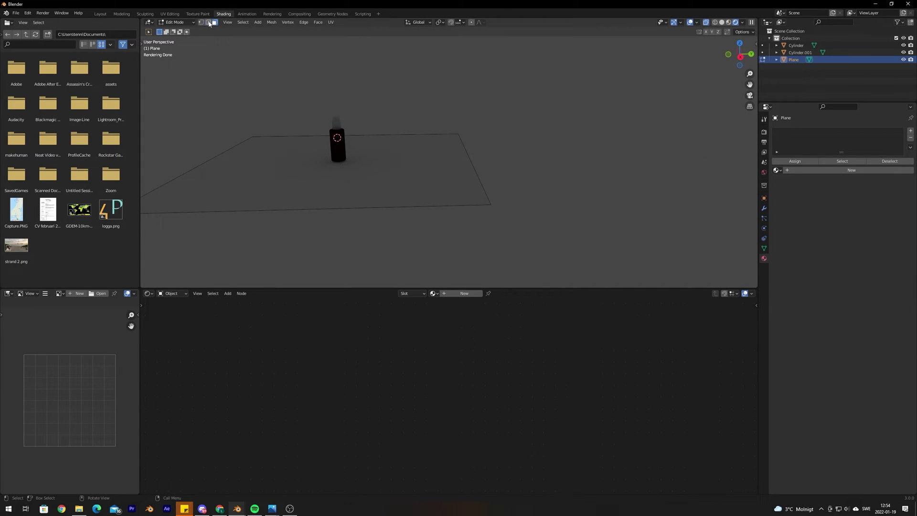
pyautogui.press('e')
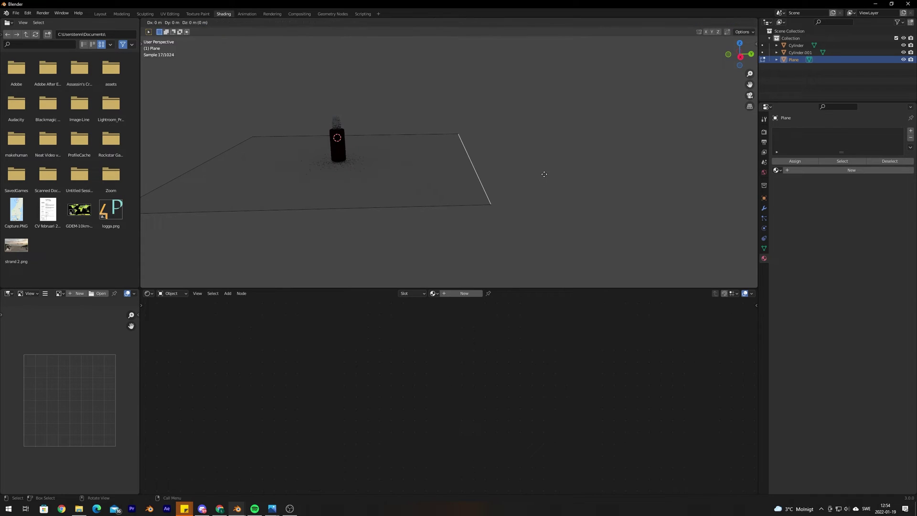
pyautogui.press('z')
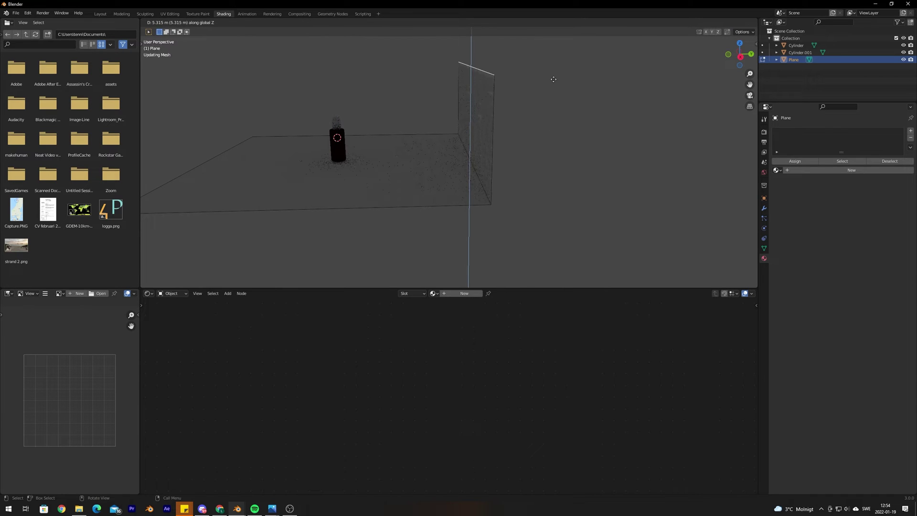
pyautogui.click(552, 29)
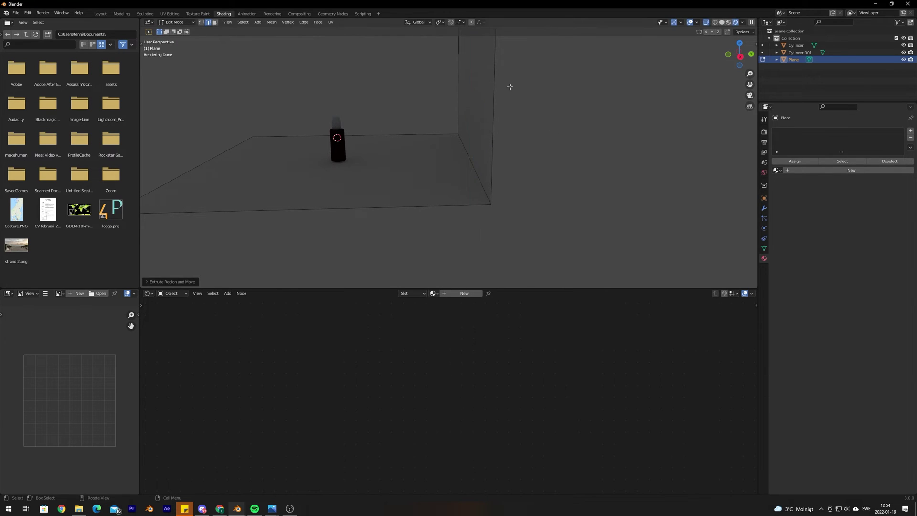
# Step: Bevel the edge between floor and back wall into a wide, many-segment curve and return to Object Mode
pyautogui.moveTo(510, 85); pyautogui.dragTo(521, 133, button='middle')
pyautogui.scroll(7, 521, 133)
pyautogui.scroll(-8, 500, 166)
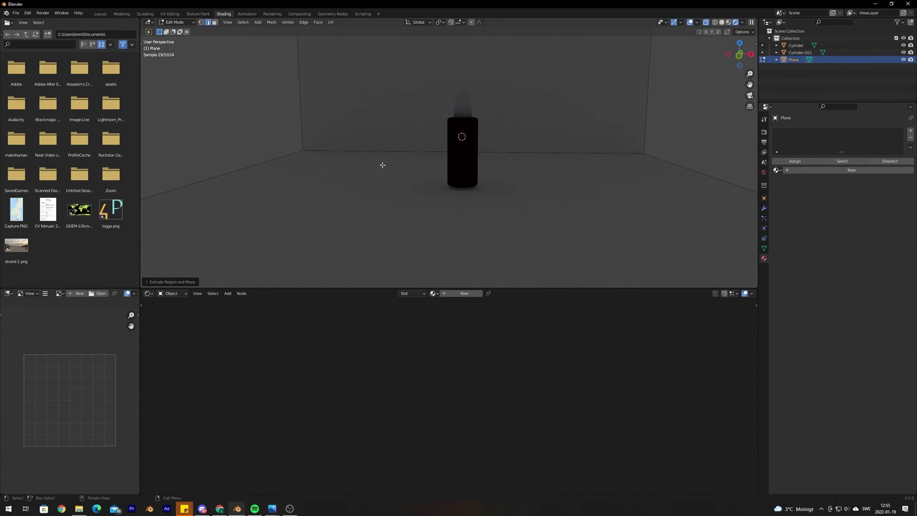
pyautogui.moveTo(381, 164)
pyautogui.mouseDown(button='middle')
pyautogui.moveTo(395, 187)
pyautogui.moveTo(385, 167)
pyautogui.mouseUp(button='middle')
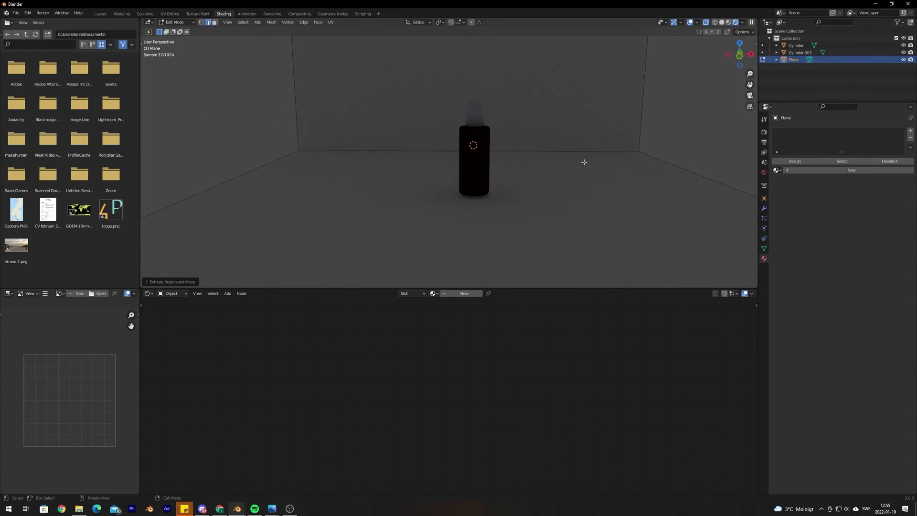
pyautogui.scroll(-4, 628, 157)
pyautogui.moveTo(627, 157); pyautogui.dragTo(541, 190, button='middle')
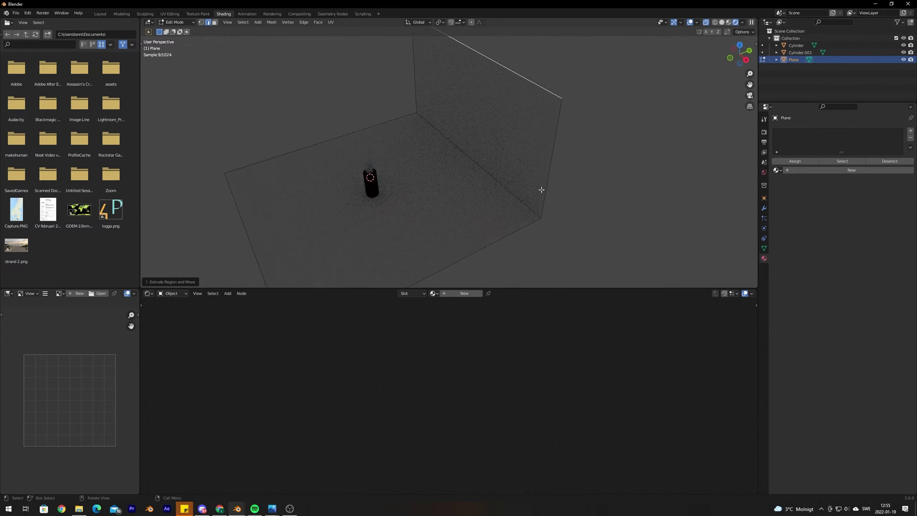
pyautogui.click(489, 175)
pyautogui.scroll(6, 493, 226)
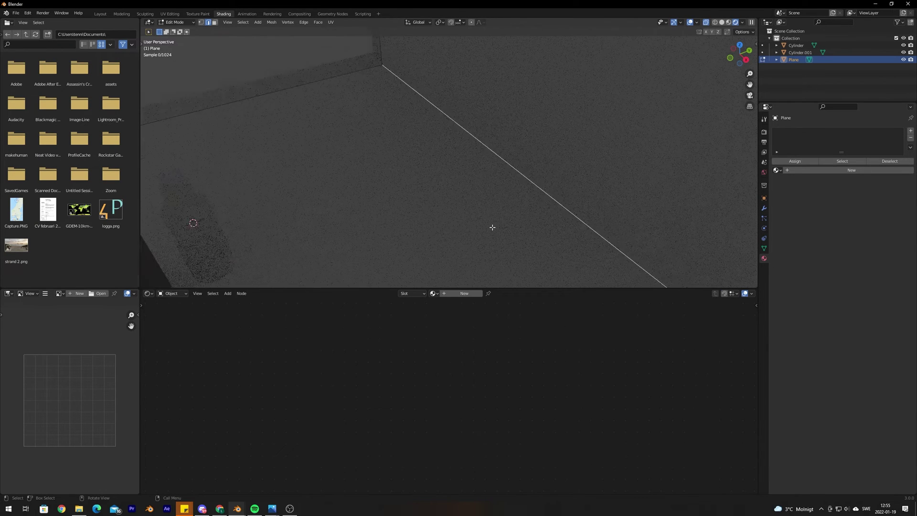
pyautogui.scroll(-2, 492, 227)
pyautogui.moveTo(492, 227); pyautogui.dragTo(490, 219, button='middle')
pyautogui.hotkey('ctrl', 'b')
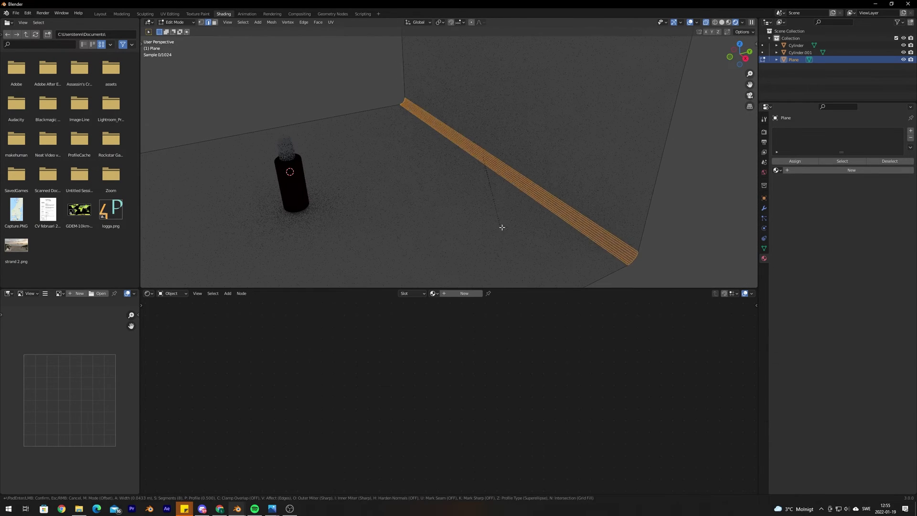
pyautogui.scroll(7, 516, 239)
pyautogui.scroll(-5, 581, 266)
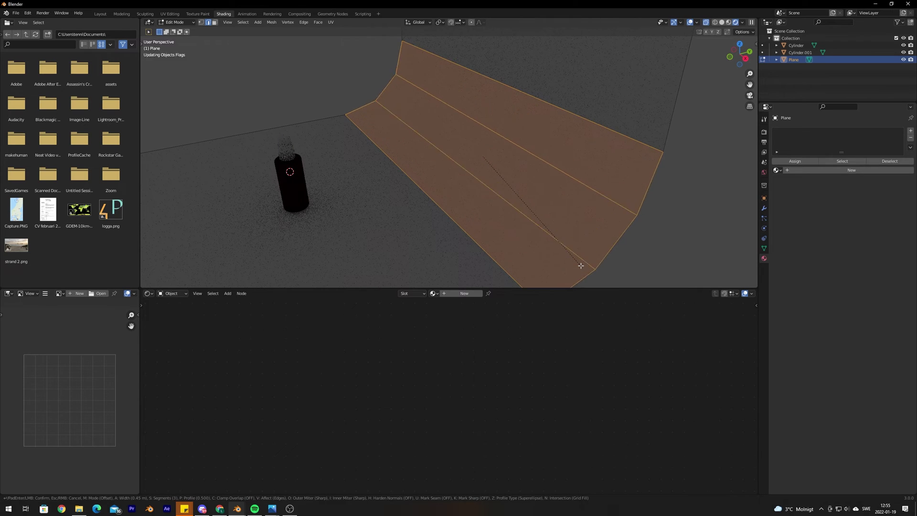
pyautogui.scroll(6, 582, 266)
pyautogui.scroll(10, 582, 267)
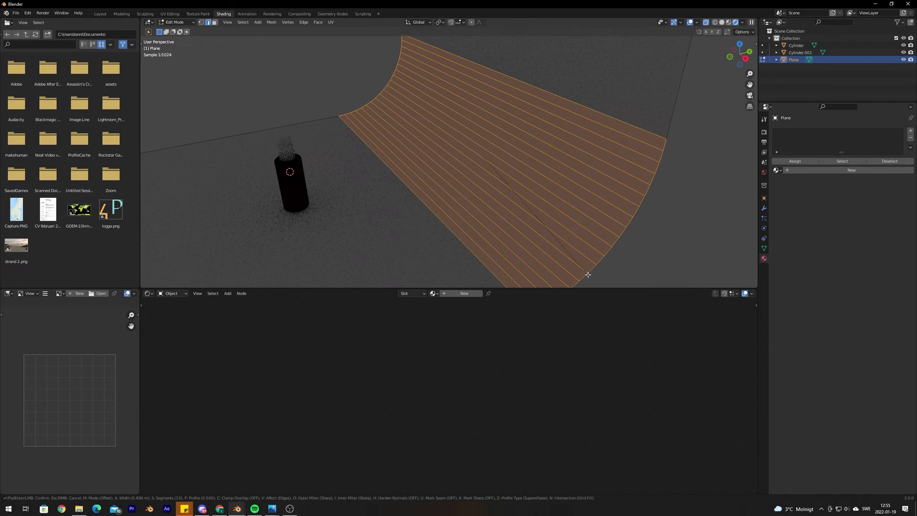
pyautogui.click(591, 31)
pyautogui.moveTo(592, 31); pyautogui.dragTo(544, 122, button='middle')
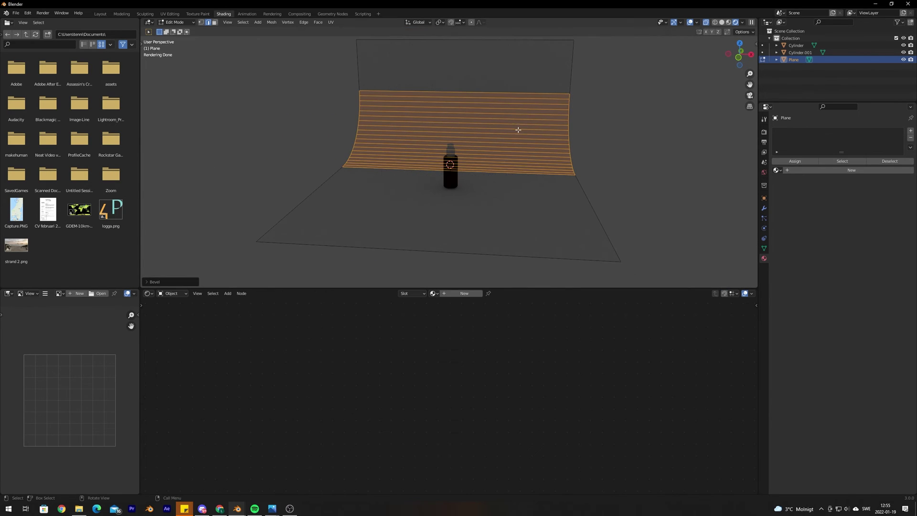
pyautogui.press('Tab')
# Step: Add an area light and raise it along Z to well above the bottle
pyautogui.moveTo(498, 158); pyautogui.dragTo(495, 185, button='middle')
pyautogui.hotkey('shift', 'a')
pyautogui.moveTo(464, 165)
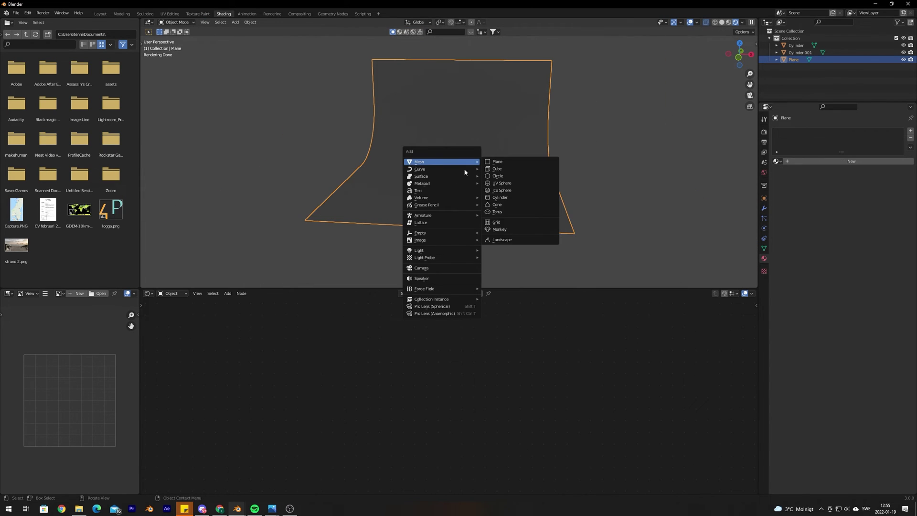
pyautogui.moveTo(440, 253)
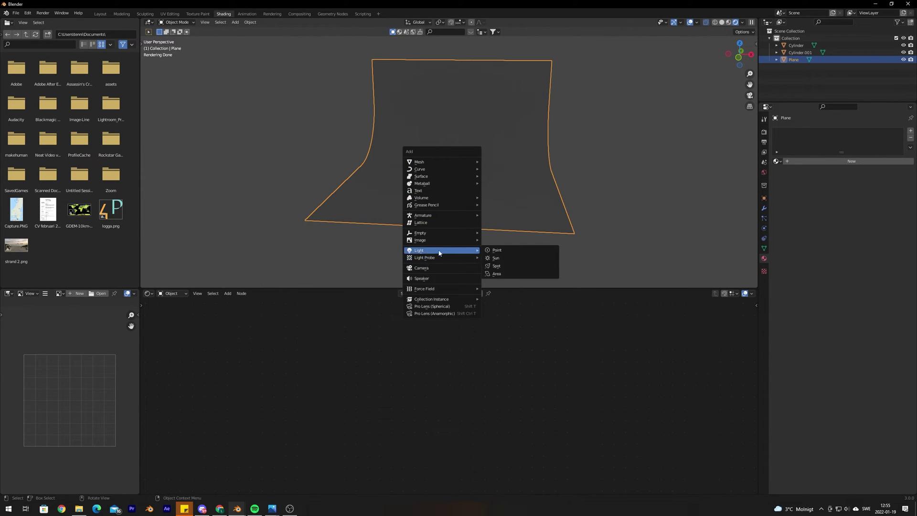
pyautogui.click(512, 273)
pyautogui.press('g')
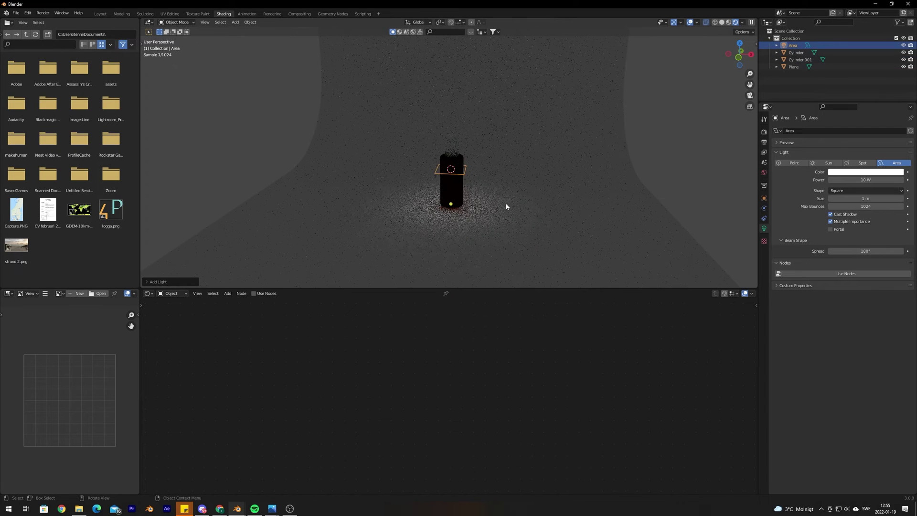
pyautogui.press('z')
pyautogui.click(512, 96)
# Step: Scale up the area light and set its power to 400 W
pyautogui.press('s')
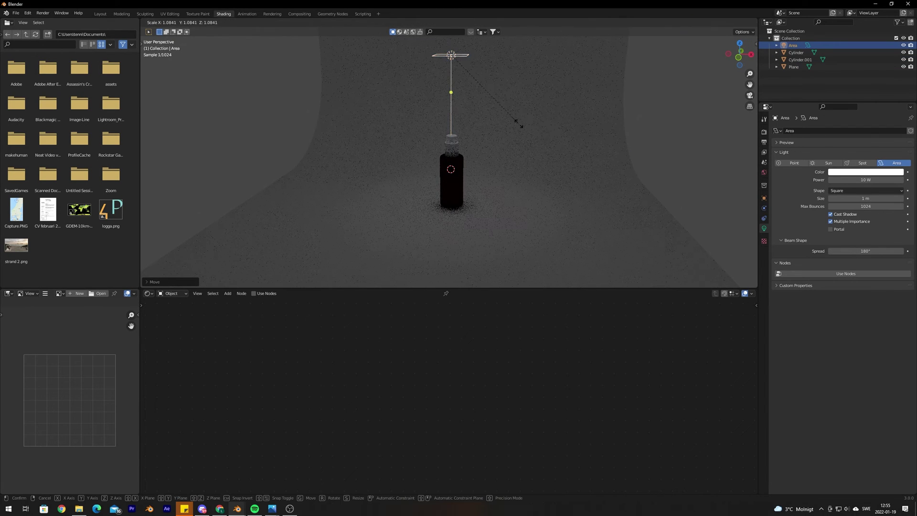
pyautogui.click(182, 242)
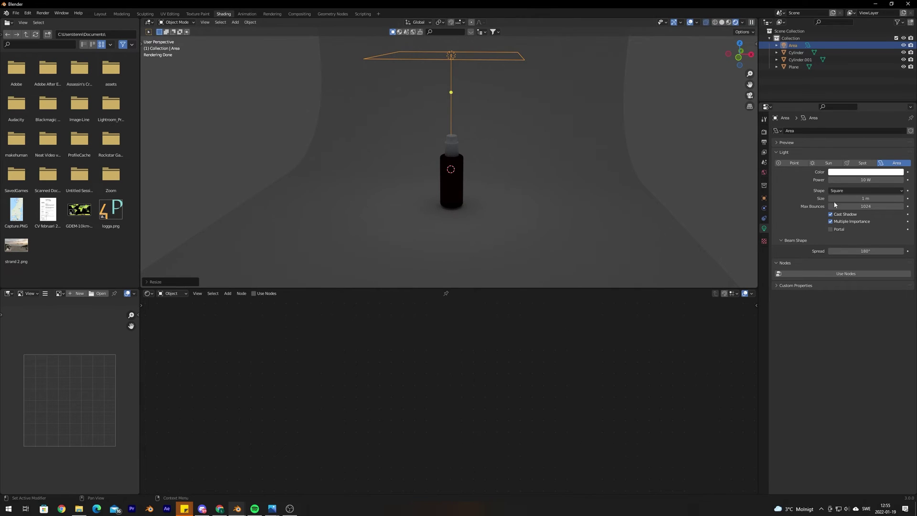
pyautogui.click(879, 180)
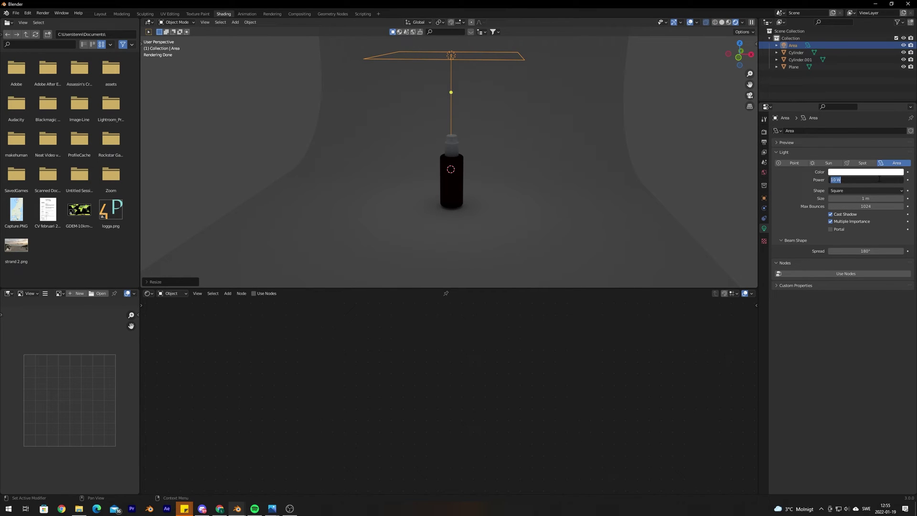
pyautogui.write('400')
pyautogui.press('Return')
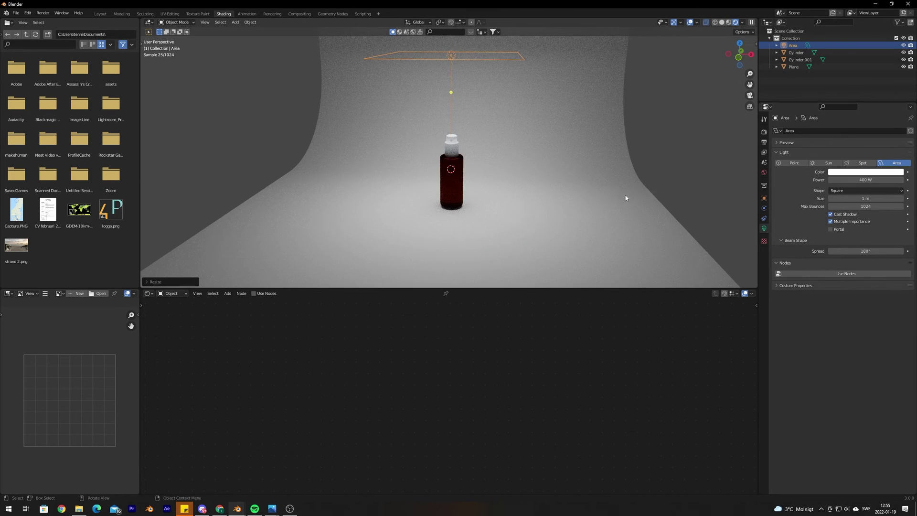
# Step: Move the area light along Y to the front of the bottle and tilt it back towards the bottle
pyautogui.moveTo(626, 199); pyautogui.dragTo(388, 147, button='middle')
pyautogui.press('g')
pyautogui.press('x')
pyautogui.press('y')
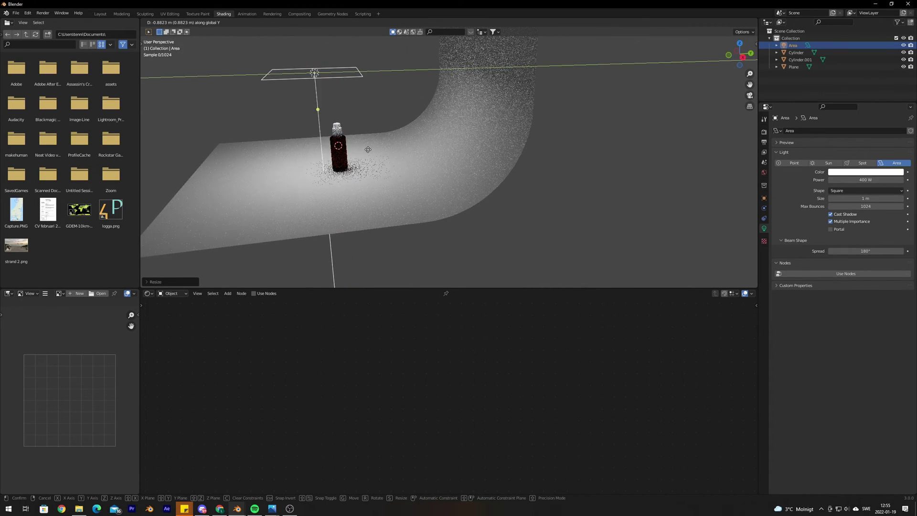
pyautogui.click(344, 152)
pyautogui.press('r')
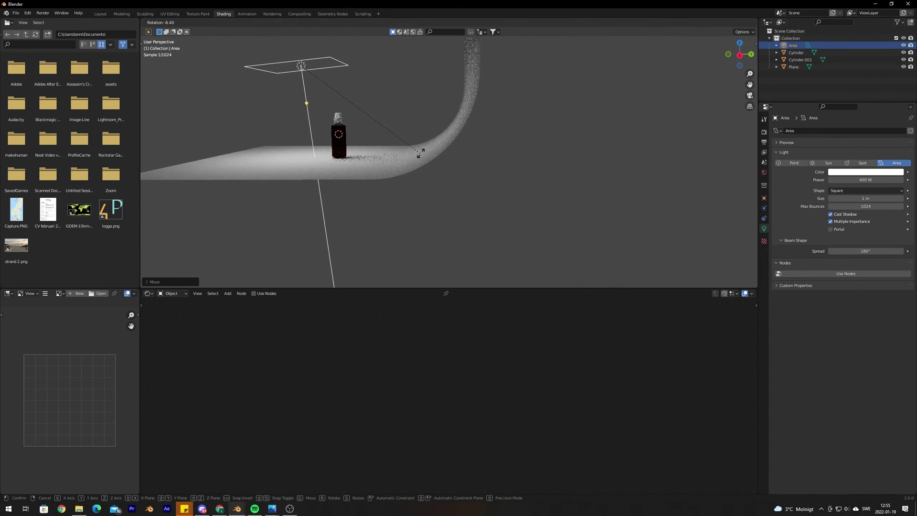
pyautogui.click(385, 150)
# Step: Examine the lit bottle and curved backdrop from the front, up close and from further away
pyautogui.moveTo(385, 151); pyautogui.dragTo(446, 171, button='middle')
pyautogui.scroll(6, 506, 200)
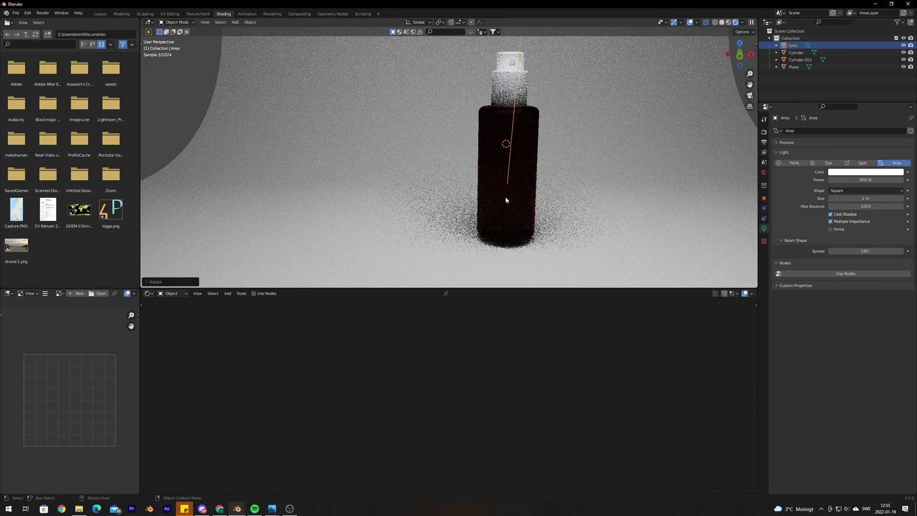
pyautogui.scroll(-5, 515, 197)
pyautogui.moveTo(515, 198); pyautogui.dragTo(525, 196, button='middle')
pyautogui.click(474, 147)
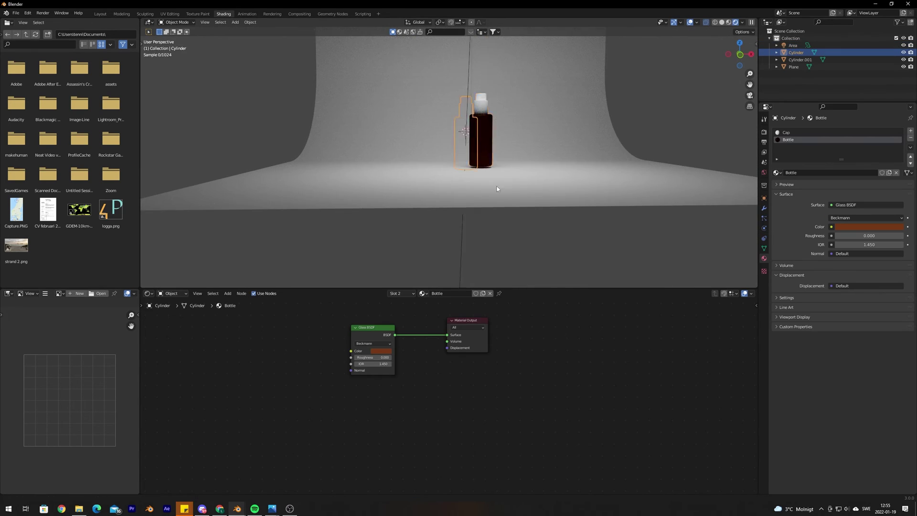
pyautogui.scroll(5, 477, 193)
pyautogui.scroll(-6, 478, 190)
pyautogui.moveTo(477, 191)
pyautogui.mouseDown(button='middle')
pyautogui.moveTo(495, 191)
pyautogui.moveTo(484, 189)
pyautogui.mouseUp(button='middle')
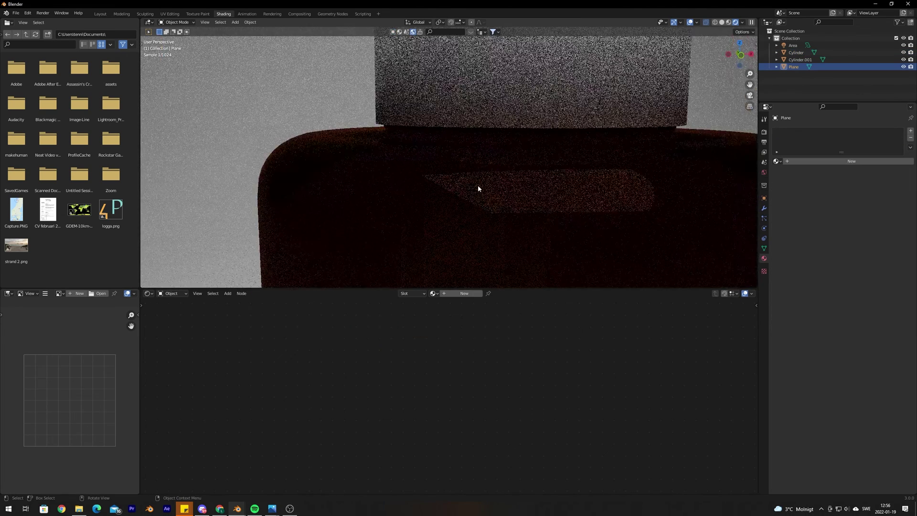
pyautogui.scroll(-5, 478, 188)
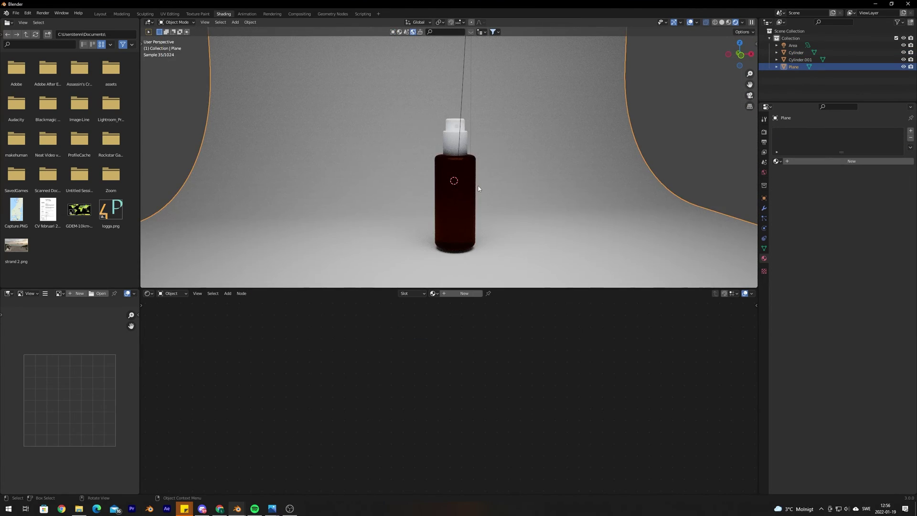
pyautogui.moveTo(482, 198); pyautogui.dragTo(490, 199, button='middle')
# Step: Select the bottle and move its Glass BSDF node further away from the Material Output node
pyautogui.click(490, 204)
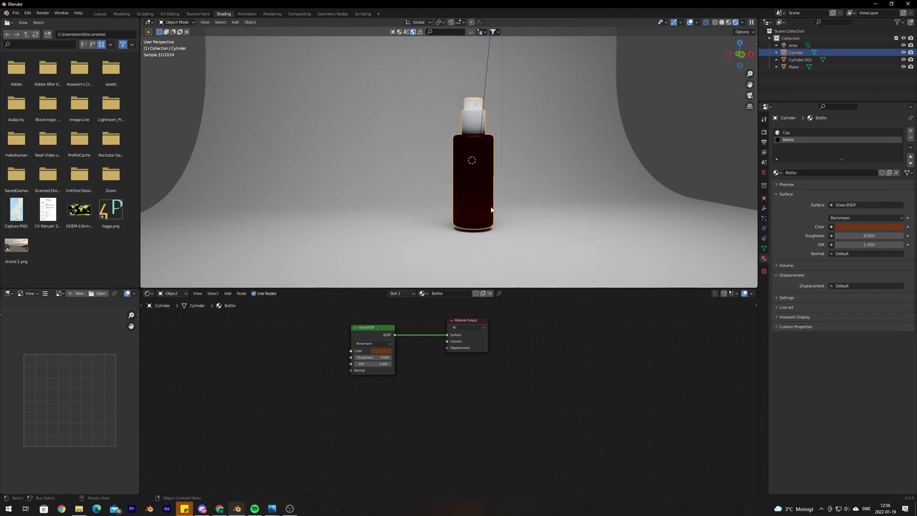
pyautogui.scroll(1, 448, 360)
pyautogui.scroll(4, 448, 359)
pyautogui.moveTo(425, 361); pyautogui.dragTo(478, 393, button='middle')
pyautogui.moveTo(389, 330); pyautogui.dragTo(359, 334)
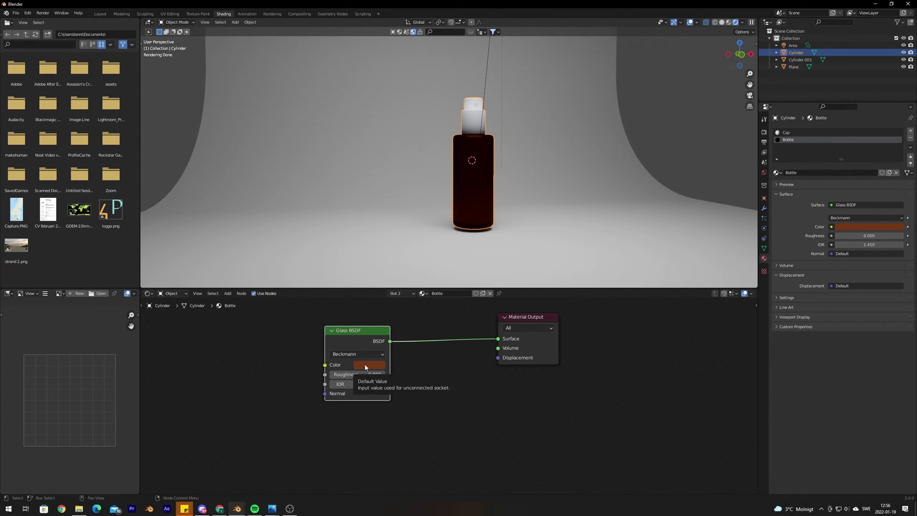
# Step: Check the reference photo preview and change the Glass BSDF colour to a brighter orange-brown
pyautogui.click(365, 363)
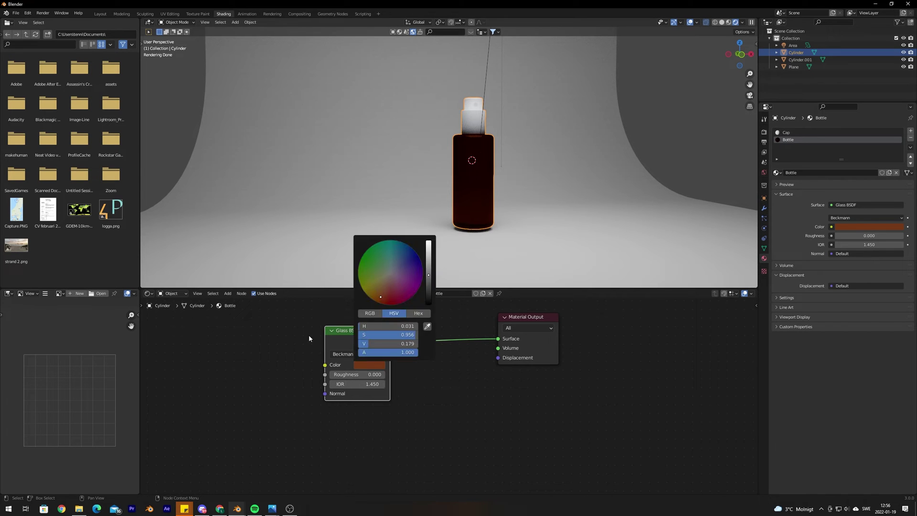
pyautogui.click(370, 366)
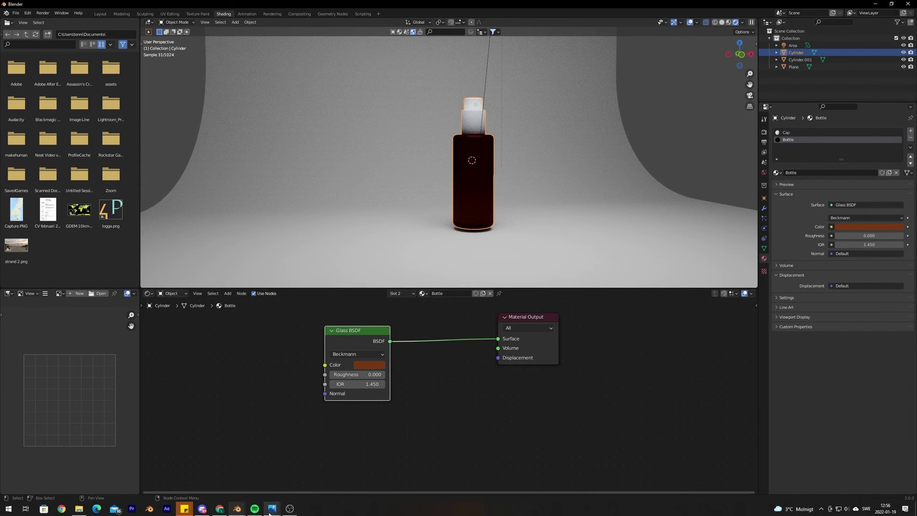
pyautogui.moveTo(273, 509)
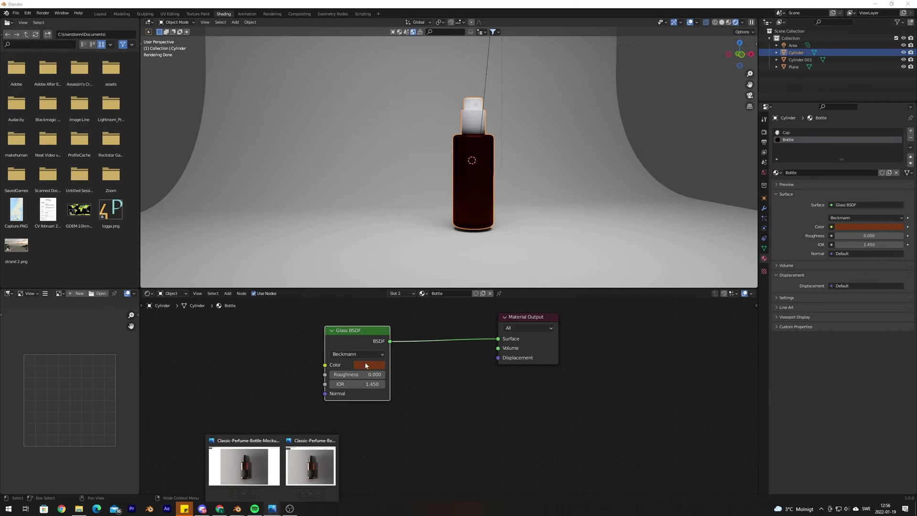
pyautogui.click(366, 364)
pyautogui.moveTo(368, 344)
pyautogui.mouseDown()
pyautogui.moveTo(384, 344)
pyautogui.moveTo(374, 344)
pyautogui.mouseUp()
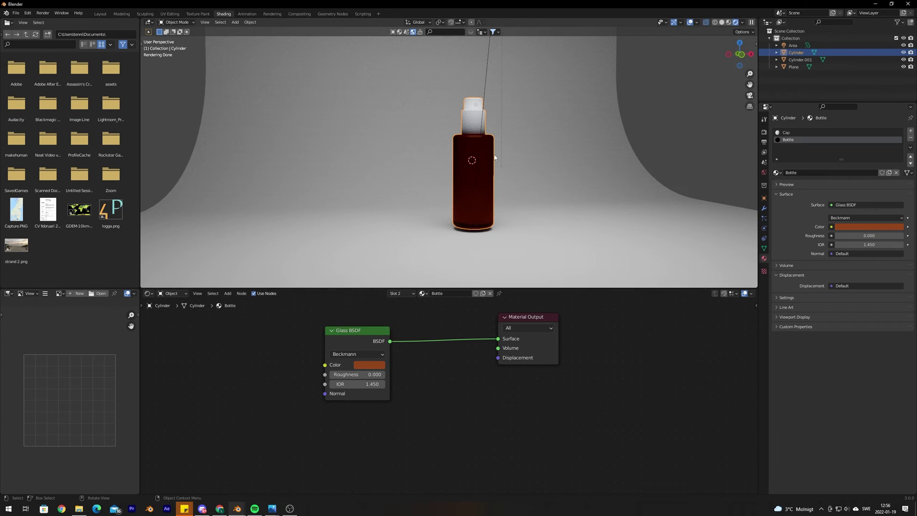
# Step: Inspect the bottle's cap up close and select the Cap material slot to show its Principled BSDF node
pyautogui.scroll(2, 513, 160)
pyautogui.keyDown('shift'); pyautogui.moveTo(514, 159); pyautogui.dragTo(506, 207, button='middle'); pyautogui.keyUp('shift')
pyautogui.scroll(-1, 473, 208)
pyautogui.scroll(5, 506, 207)
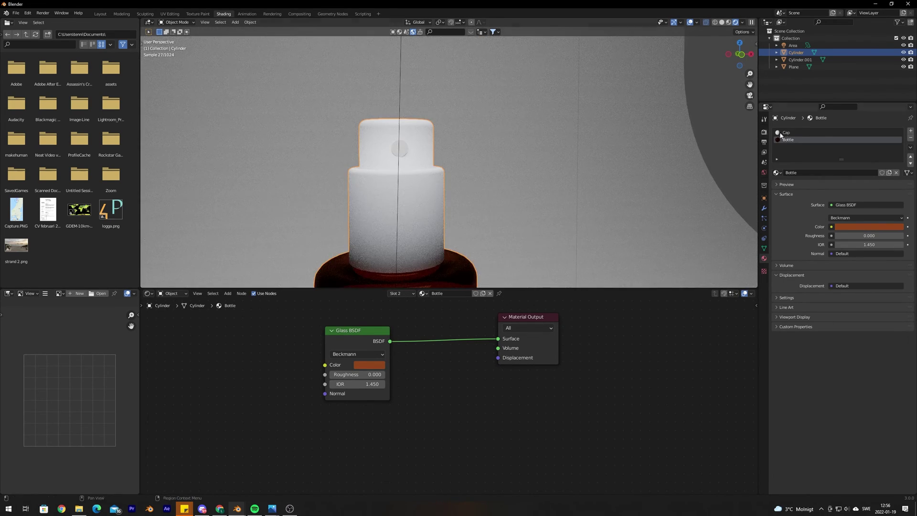
pyautogui.click(787, 133)
pyautogui.keyDown('shift'); pyautogui.moveTo(488, 237); pyautogui.dragTo(491, 221, button='middle'); pyautogui.keyUp('shift')
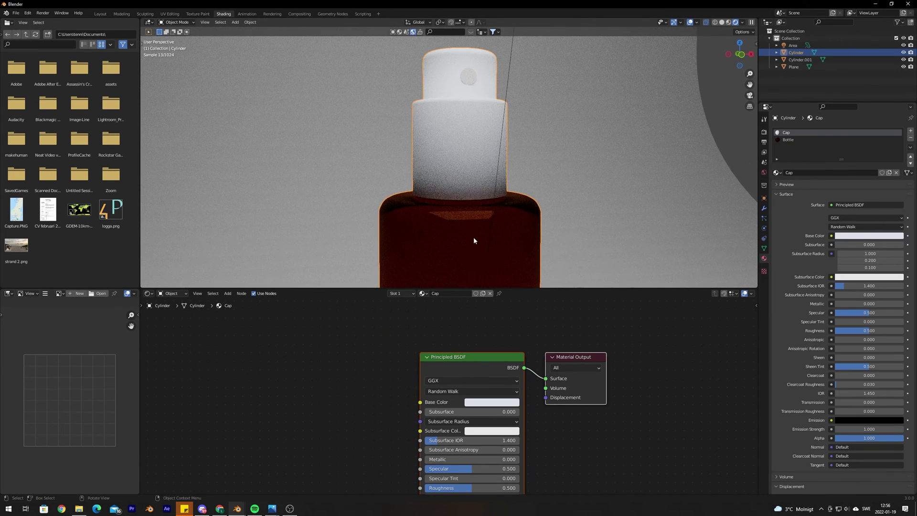
# Step: Move the Cap material's Principled BSDF node away from the Material Output and set its base colour to black
pyautogui.moveTo(458, 362); pyautogui.dragTo(406, 315)
pyautogui.scroll(3, 476, 368)
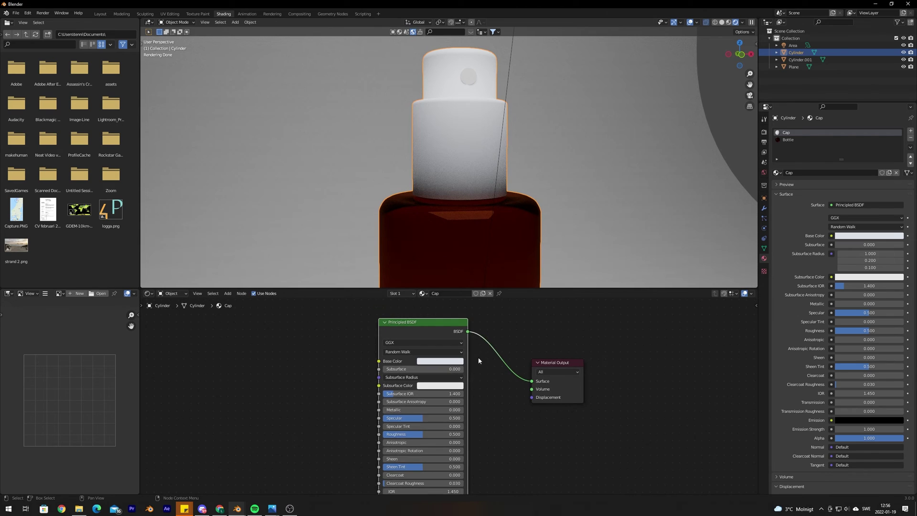
pyautogui.scroll(-1, 476, 368)
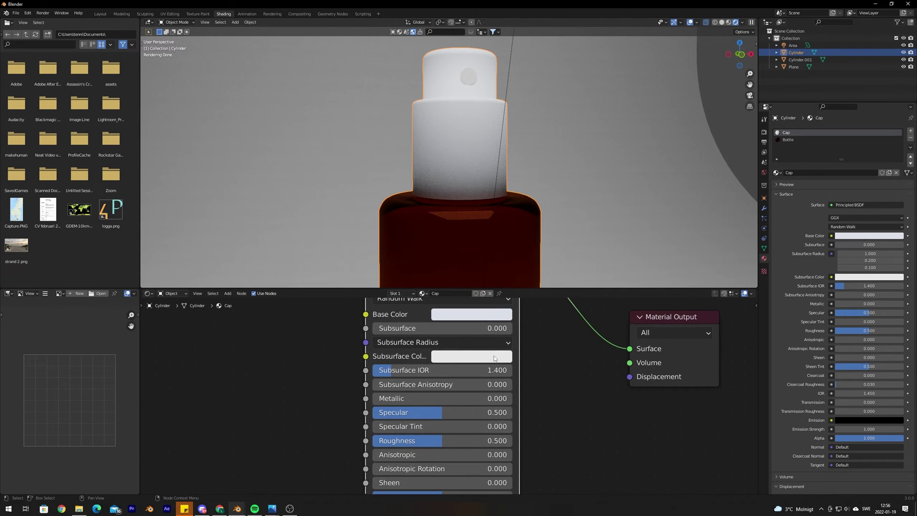
pyautogui.scroll(-1, 473, 382)
pyautogui.scroll(-2, 547, 375)
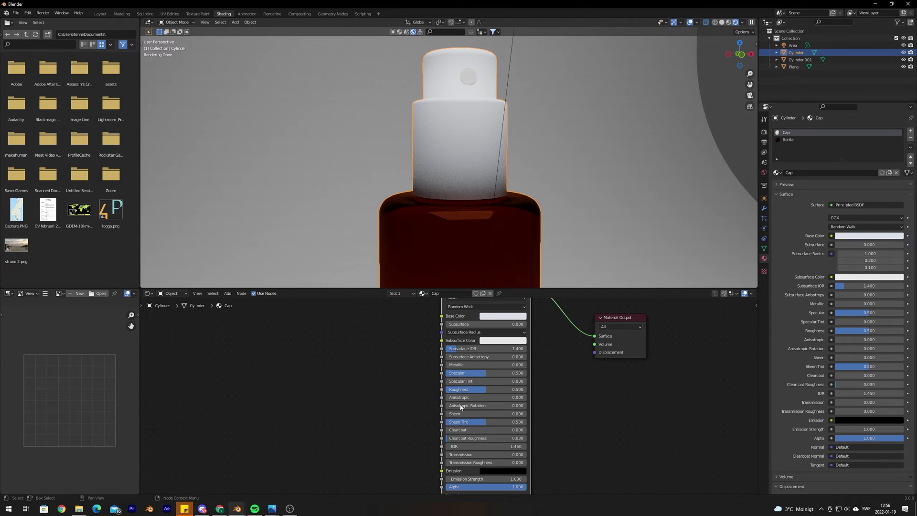
pyautogui.click(488, 316)
pyautogui.click(503, 316)
pyautogui.moveTo(543, 212); pyautogui.dragTo(544, 263)
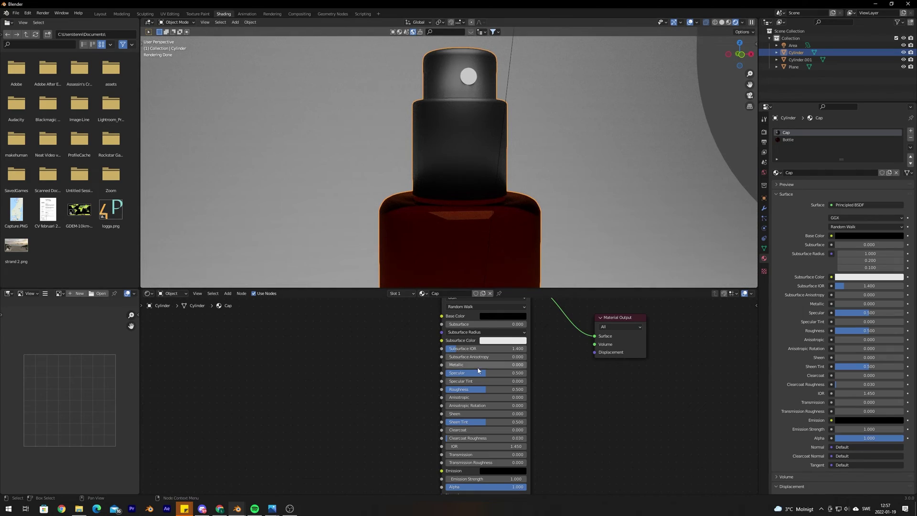
# Step: Lower the Cap material's roughness to 0.268 for a glossier surface
pyautogui.moveTo(476, 394); pyautogui.dragTo(454, 389)
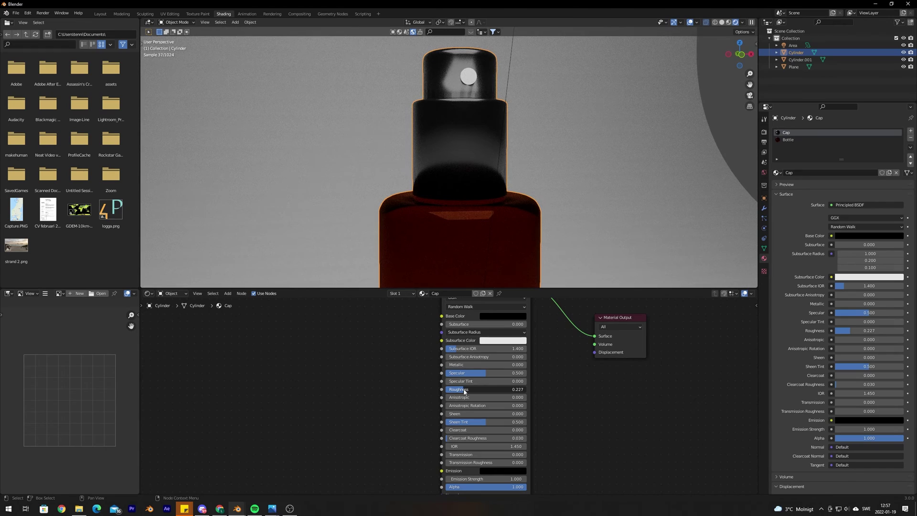
pyautogui.moveTo(444, 206); pyautogui.dragTo(447, 210, button='middle')
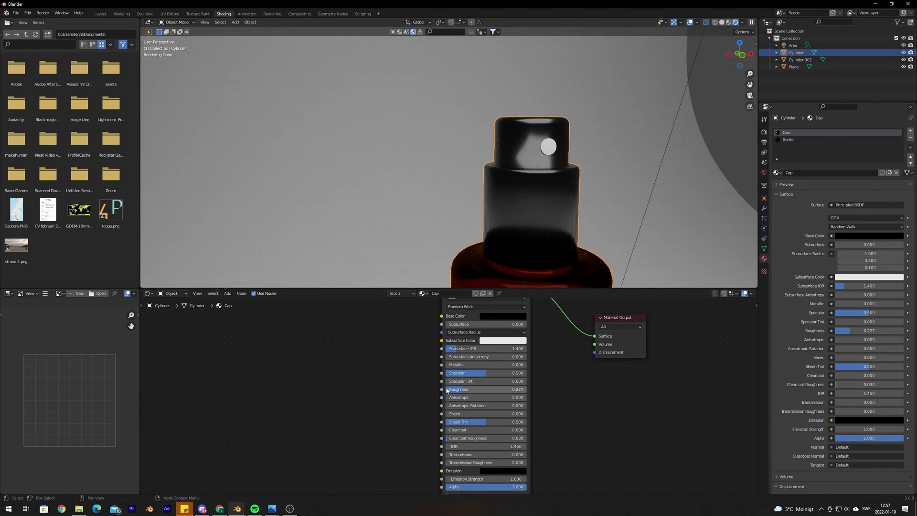
pyautogui.moveTo(462, 392); pyautogui.dragTo(507, 389)
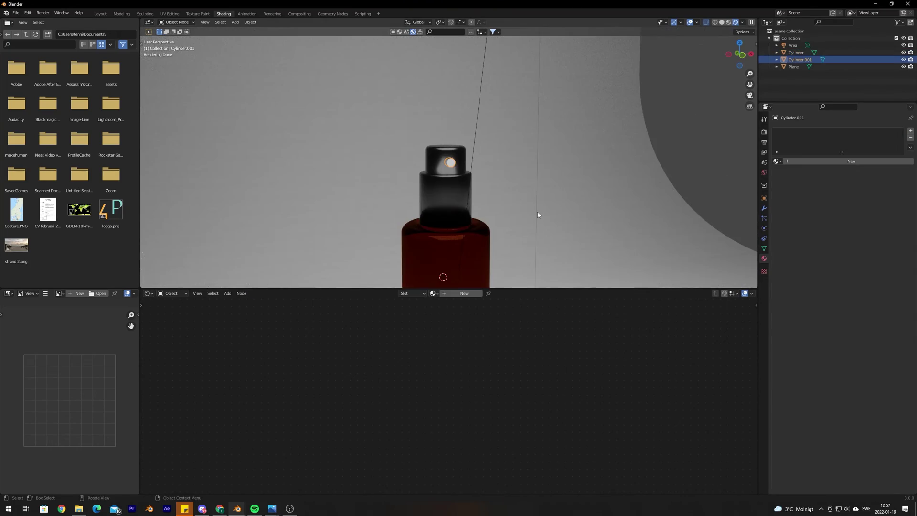
# Step: Edit the round spray nozzle on the cap and inset its front face down to a tiny central circle
pyautogui.scroll(5, 538, 214)
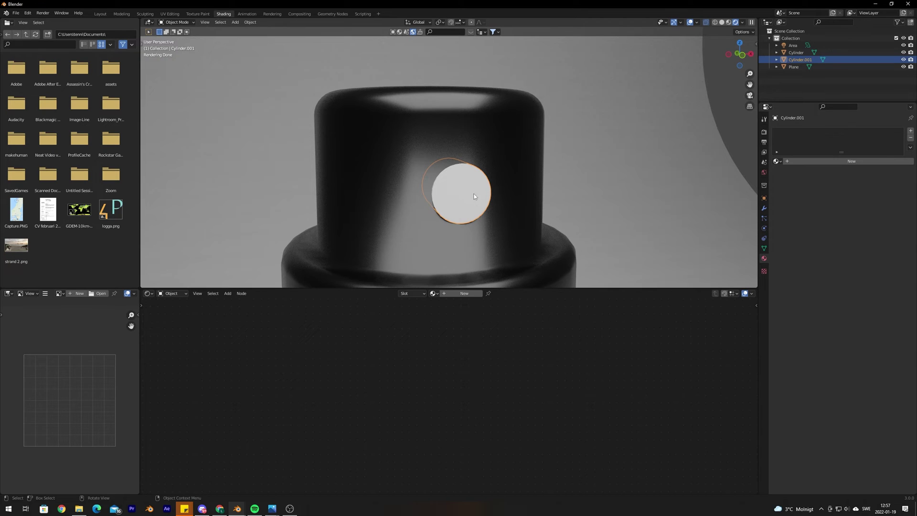
pyautogui.press('Tab')
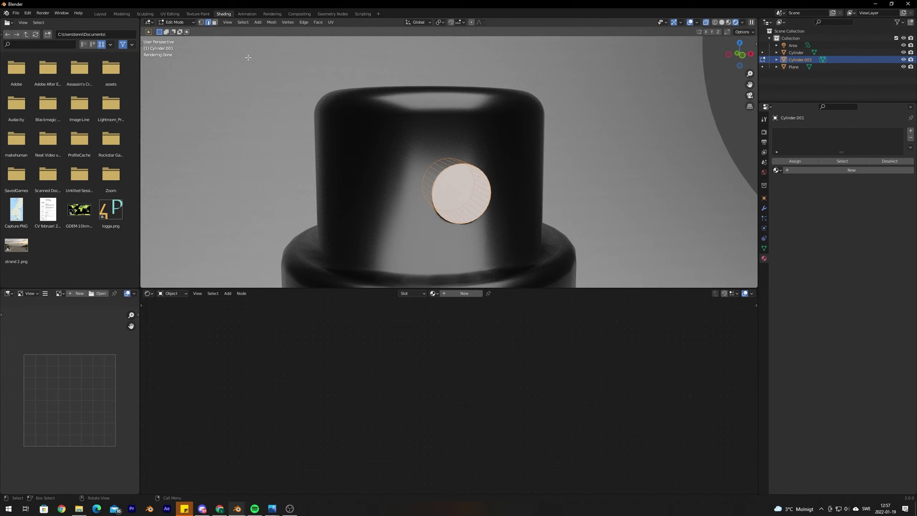
pyautogui.click(381, 219)
pyautogui.press('i')
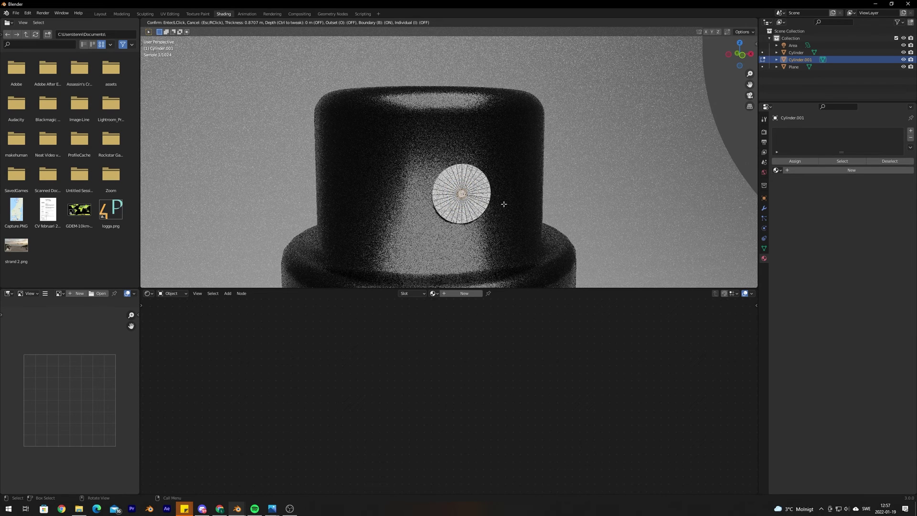
pyautogui.click(489, 207)
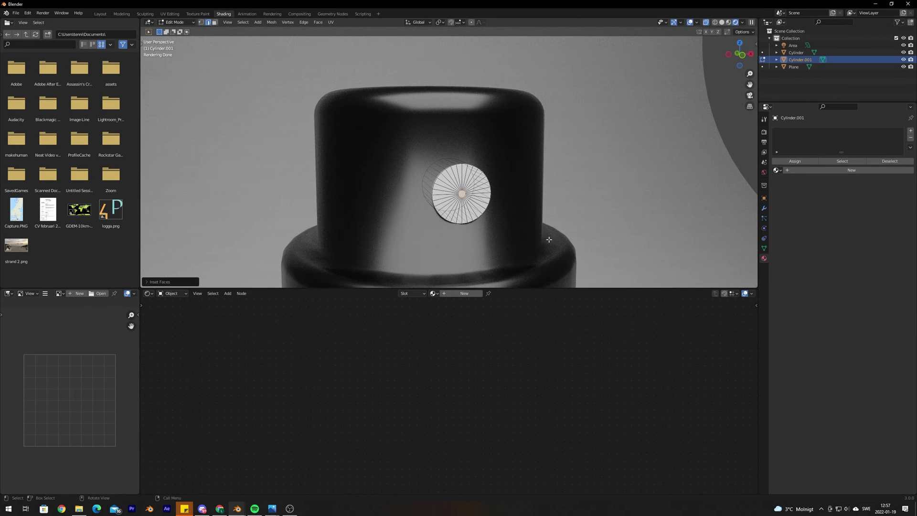
# Step: Extrude the nozzle's small central circle inward to form a spray hole and return to Object Mode
pyautogui.press('e')
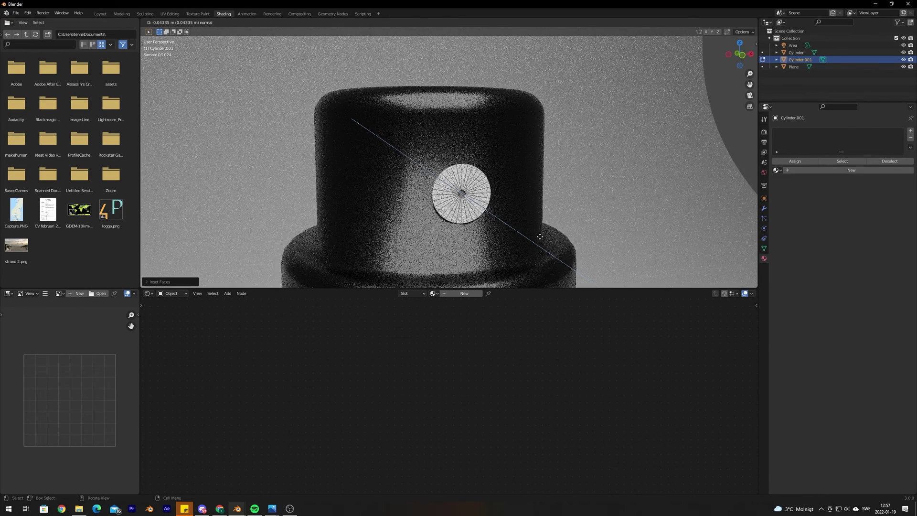
pyautogui.click(482, 232)
pyautogui.press('Tab')
pyautogui.scroll(1, 482, 232)
pyautogui.moveTo(482, 232); pyautogui.dragTo(486, 232, button='middle')
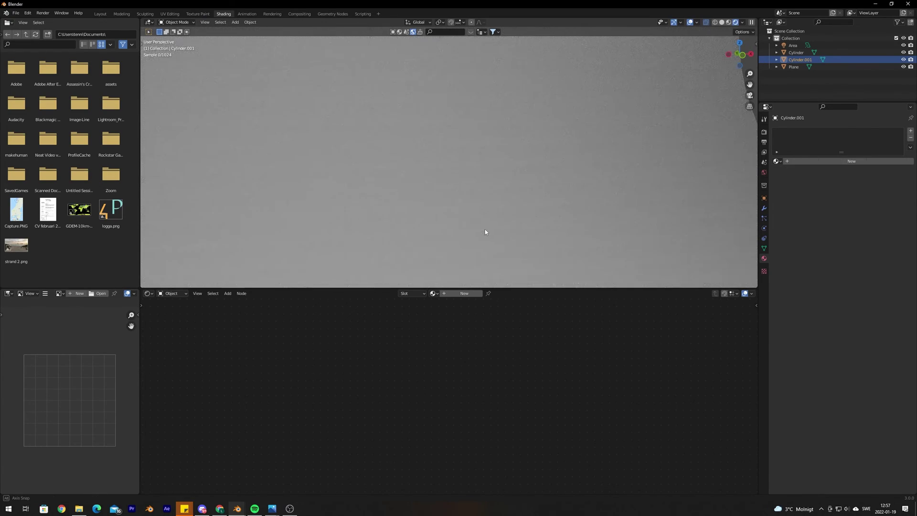
pyautogui.scroll(-1, 485, 231)
pyautogui.scroll(-1, 485, 231)
pyautogui.keyDown('ctrl'); pyautogui.hscroll(2, 501, 229); pyautogui.keyUp('ctrl')
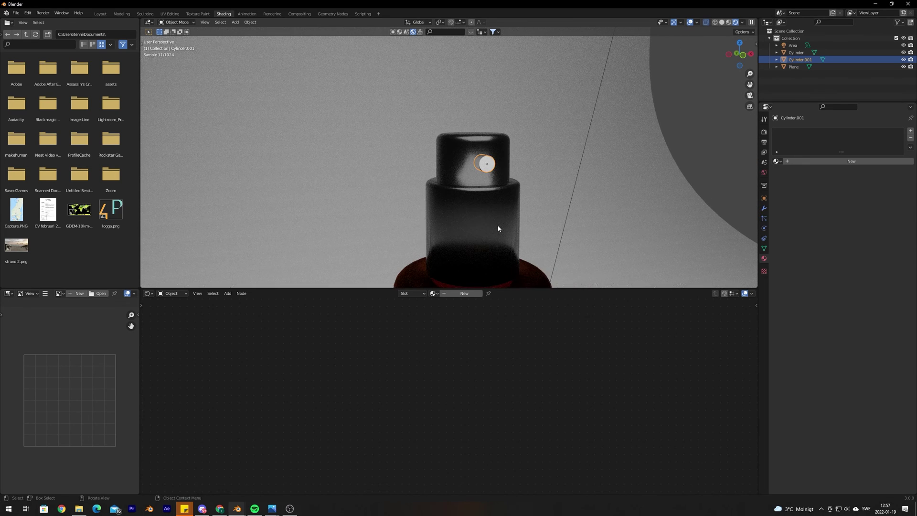
# Step: Give the spray nozzle a new material with a pure white base colour and a roughness of 0.223
pyautogui.click(798, 163)
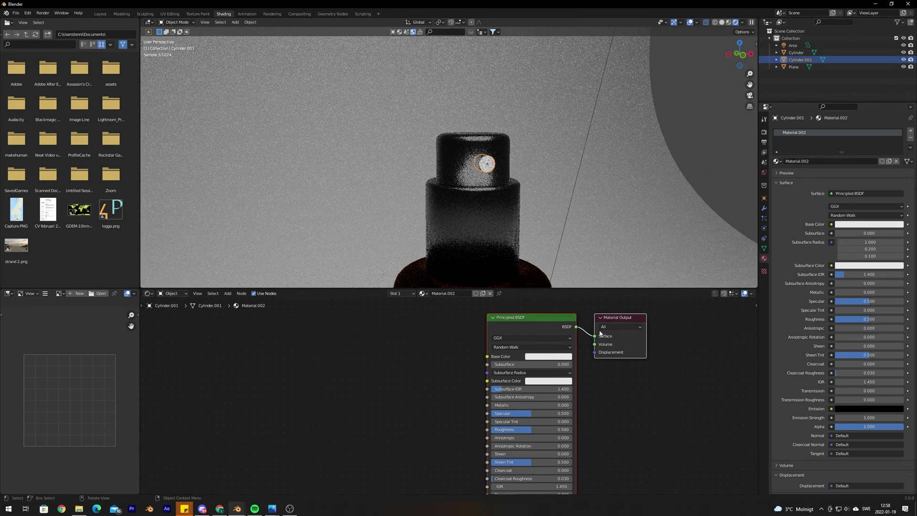
pyautogui.click(550, 356)
pyautogui.moveTo(591, 263); pyautogui.dragTo(590, 248)
pyautogui.click(623, 412)
pyautogui.moveTo(526, 429); pyautogui.dragTo(507, 429)
# Step: Examine the whole bottle from the front and compare it with the Classic-Perfume-Bottle-Mockup.jpg reference photo
pyautogui.scroll(-6, 466, 242)
pyautogui.keyDown('shift'); pyautogui.moveTo(479, 259); pyautogui.dragTo(479, 213, button='middle'); pyautogui.keyUp('shift')
pyautogui.scroll(4, 480, 210)
pyautogui.scroll(-4, 481, 211)
pyautogui.scroll(2, 478, 213)
pyautogui.scroll(-2, 478, 213)
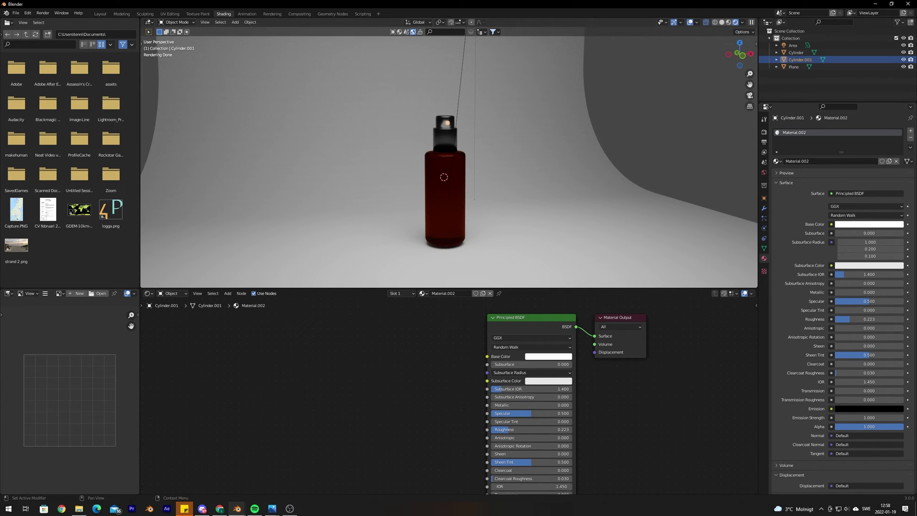
pyautogui.hotkey('alt', 'Tab')
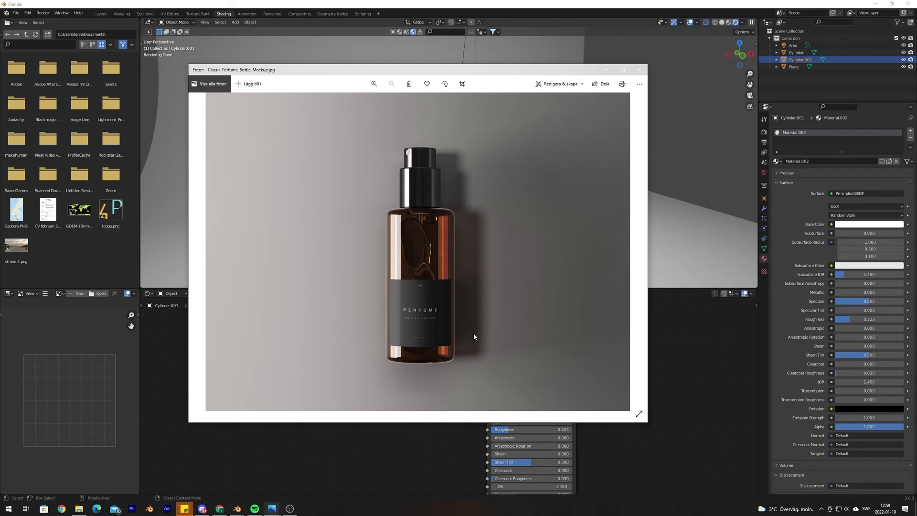
pyautogui.hotkey('alt', 'Tab')
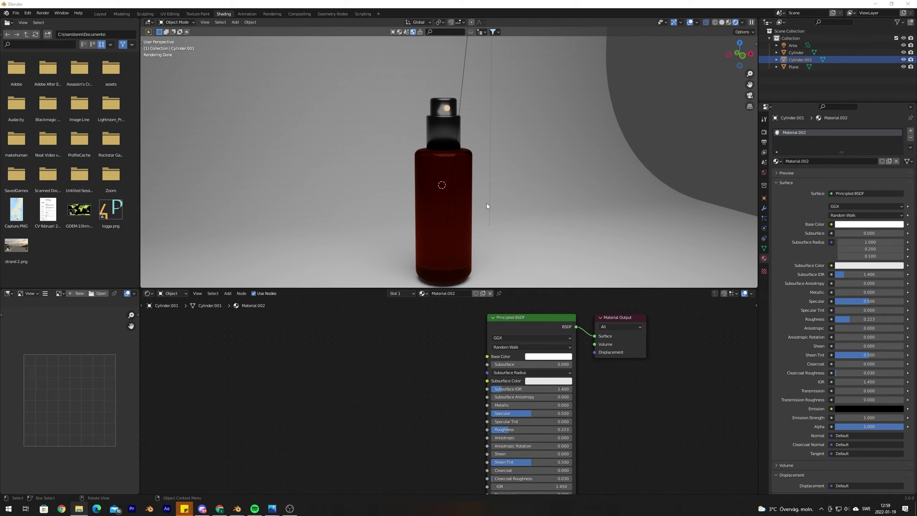
# Step: Select the bottle and open its mesh in Edit Mode, seen from the front orthographic view
pyautogui.click(472, 231)
pyautogui.press('Tab')
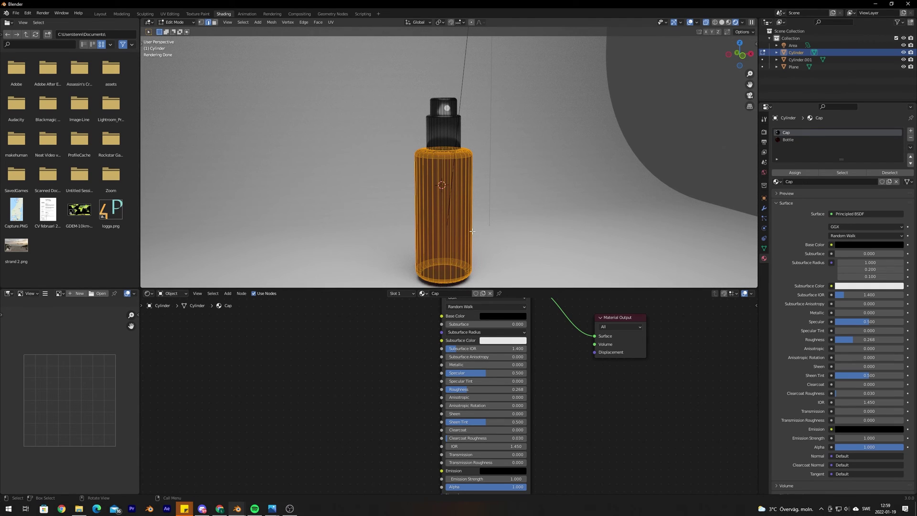
pyautogui.press('KP_1')
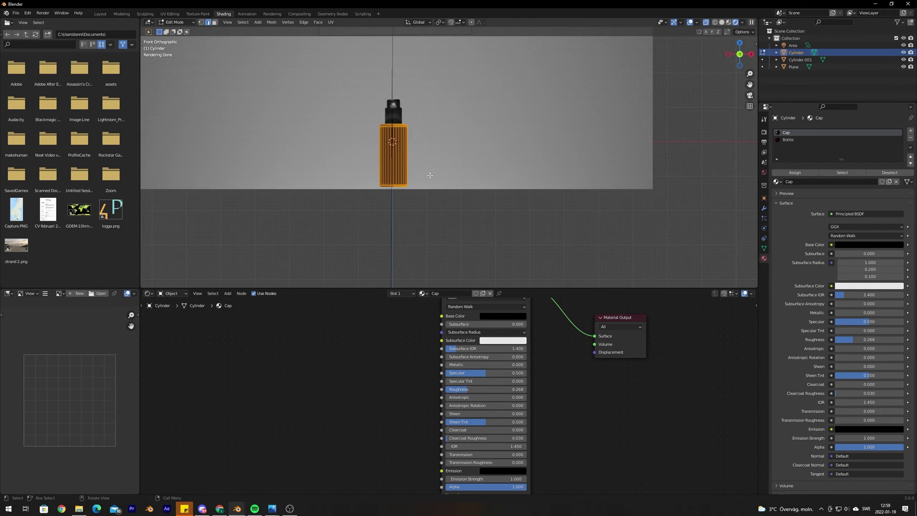
pyautogui.scroll(2, 430, 175)
pyautogui.scroll(2, 424, 178)
pyautogui.keyDown('shift'); pyautogui.moveTo(424, 178); pyautogui.dragTo(449, 209, button='middle'); pyautogui.keyUp('shift')
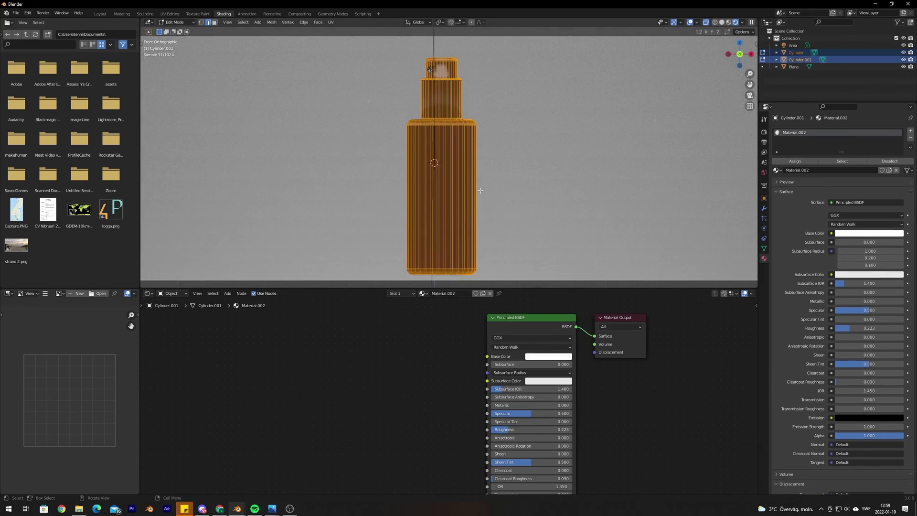
pyautogui.press('Tab')
pyautogui.click(466, 169)
pyautogui.scroll(-2, 468, 183)
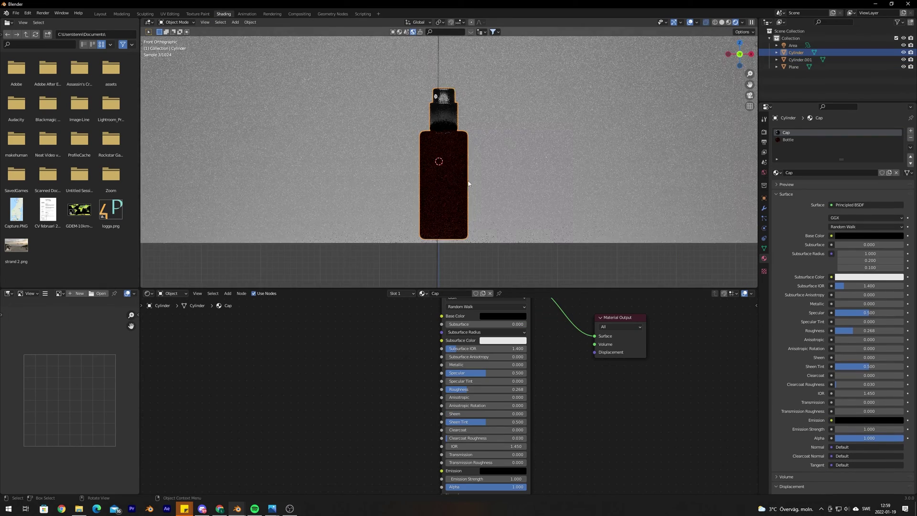
pyautogui.press('Tab')
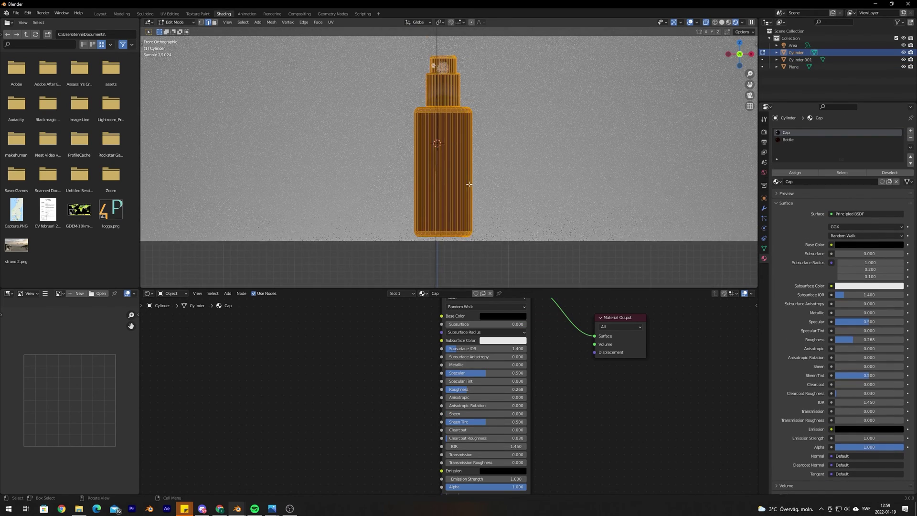
pyautogui.scroll(3, 469, 185)
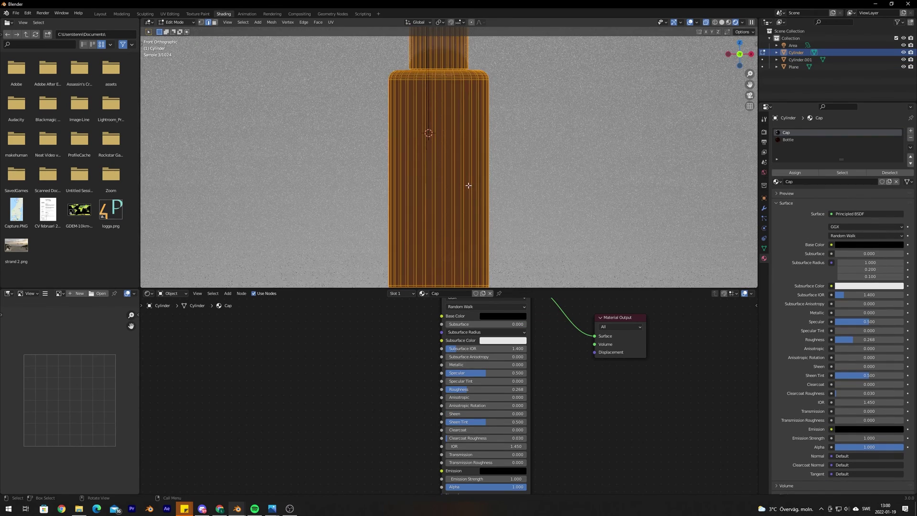
# Step: Clear the mesh selection, switch to face selection and turn off X-ray so only visible faces can be picked
pyautogui.hotkey('alt', 'a')
pyautogui.click(396, 179)
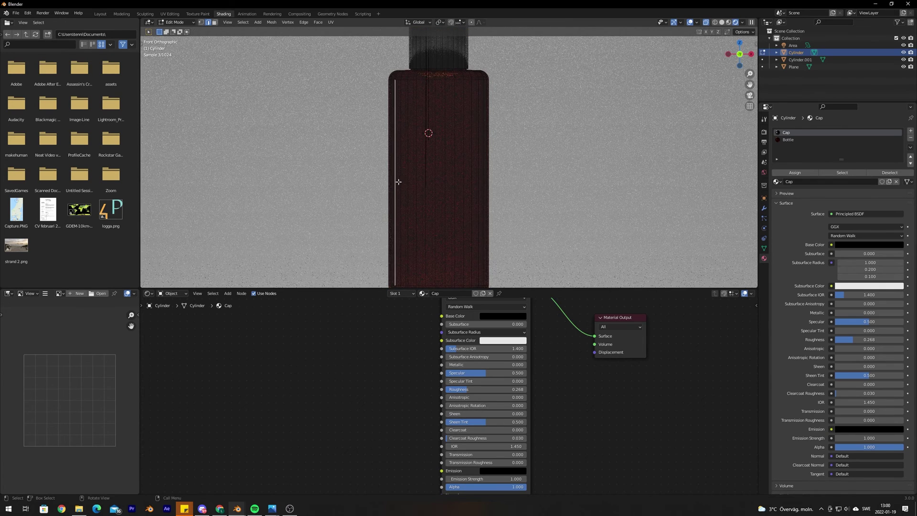
pyautogui.click(215, 22)
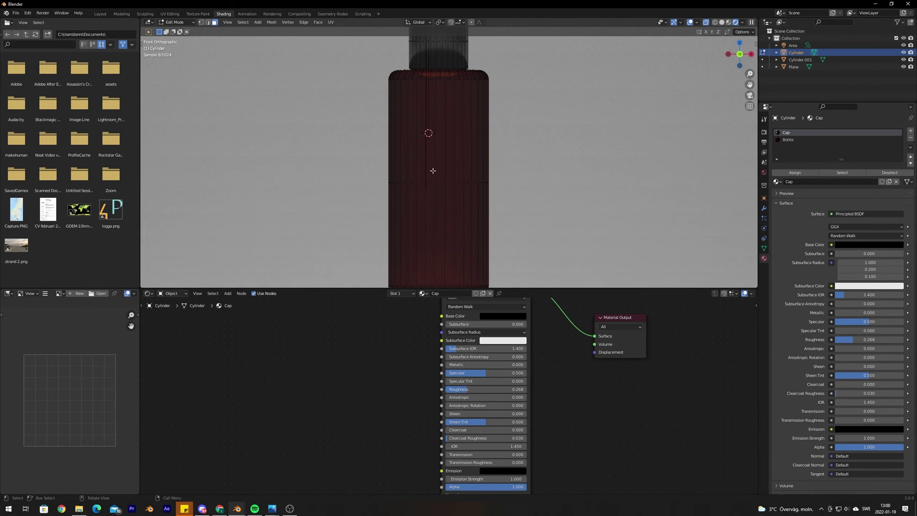
pyautogui.keyDown('alt'); pyautogui.click(394, 190); pyautogui.keyUp('alt')
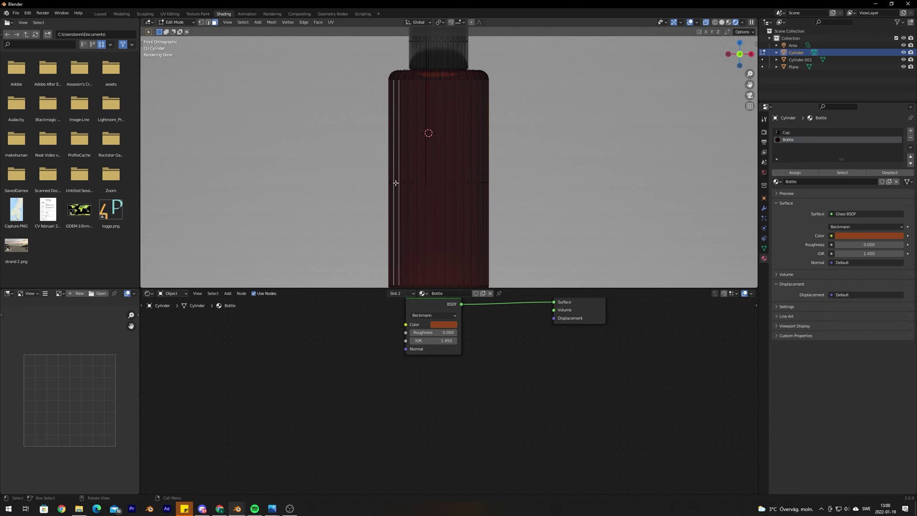
pyautogui.click(396, 183)
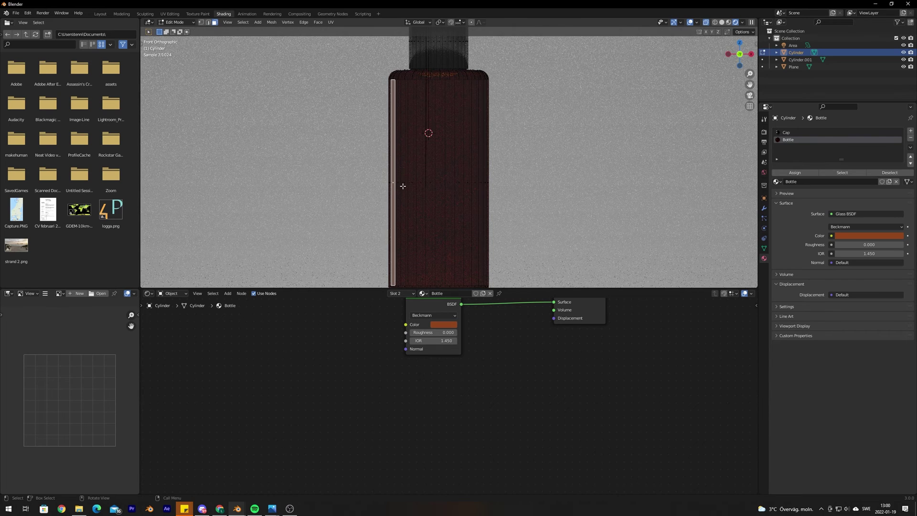
pyautogui.click(706, 23)
pyautogui.click(497, 183)
pyautogui.click(430, 196)
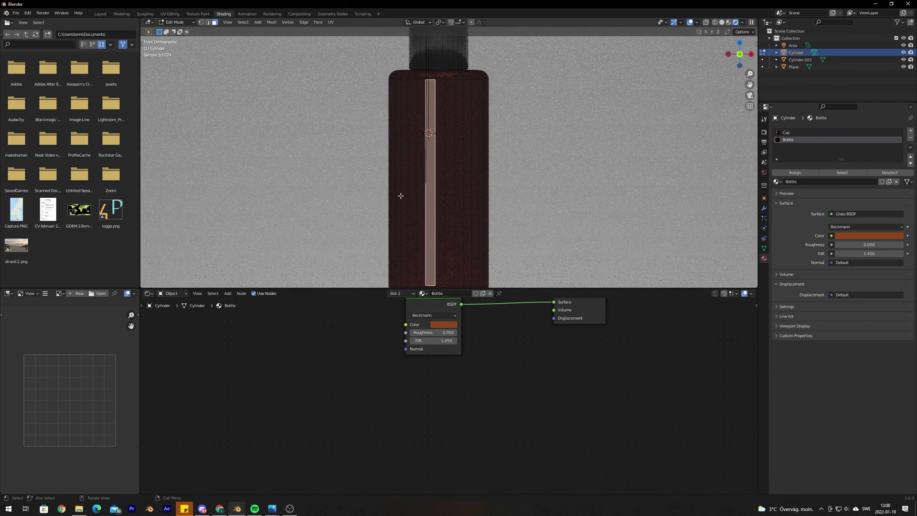
# Step: Select the adjoining tall vertical faces across the front of the bottle's body, leaving out the outermost strip on each side
pyautogui.click(399, 196)
pyautogui.keyDown('shift'); pyautogui.moveTo(436, 199); pyautogui.dragTo(436, 185, button='middle'); pyautogui.keyUp('shift')
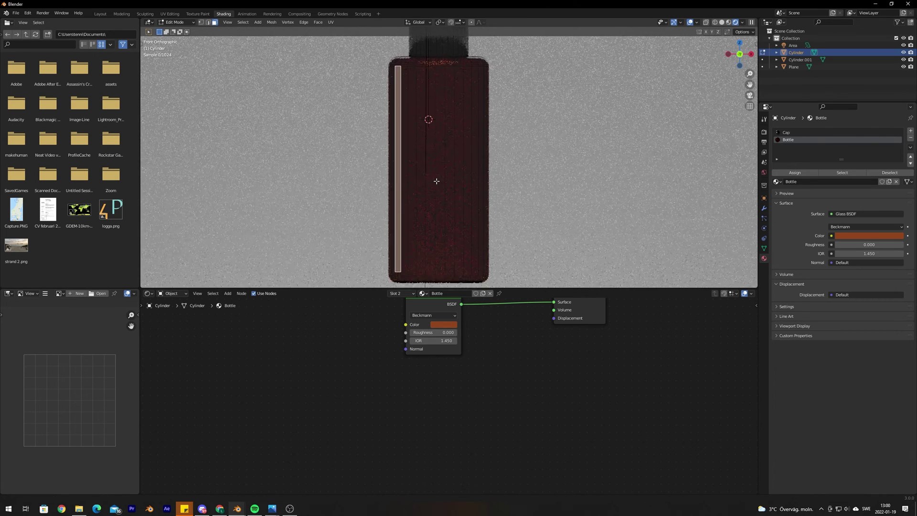
pyautogui.keyDown('alt'); pyautogui.keyDown('shift'); pyautogui.click(403, 154); pyautogui.keyUp('shift'); pyautogui.keyUp('alt')
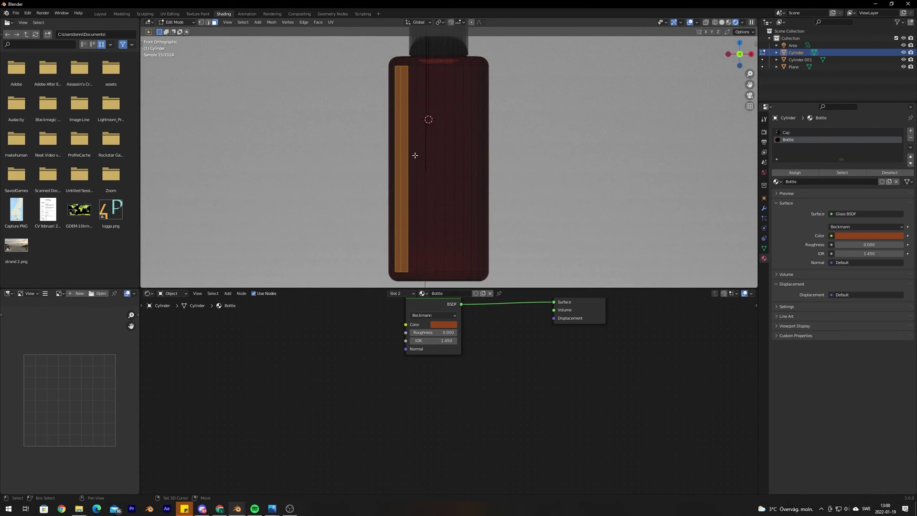
pyautogui.keyDown('alt'); pyautogui.keyDown('shift'); pyautogui.click(421, 153); pyautogui.keyUp('shift'); pyautogui.keyUp('alt')
pyautogui.keyDown('alt'); pyautogui.keyDown('shift'); pyautogui.click(430, 152); pyautogui.keyUp('shift'); pyautogui.keyUp('alt')
pyautogui.keyDown('alt'); pyautogui.keyDown('shift'); pyautogui.click(439, 152); pyautogui.keyUp('shift'); pyautogui.keyUp('alt')
pyautogui.keyDown('alt'); pyautogui.keyDown('shift'); pyautogui.click(451, 153); pyautogui.keyUp('shift'); pyautogui.keyUp('alt')
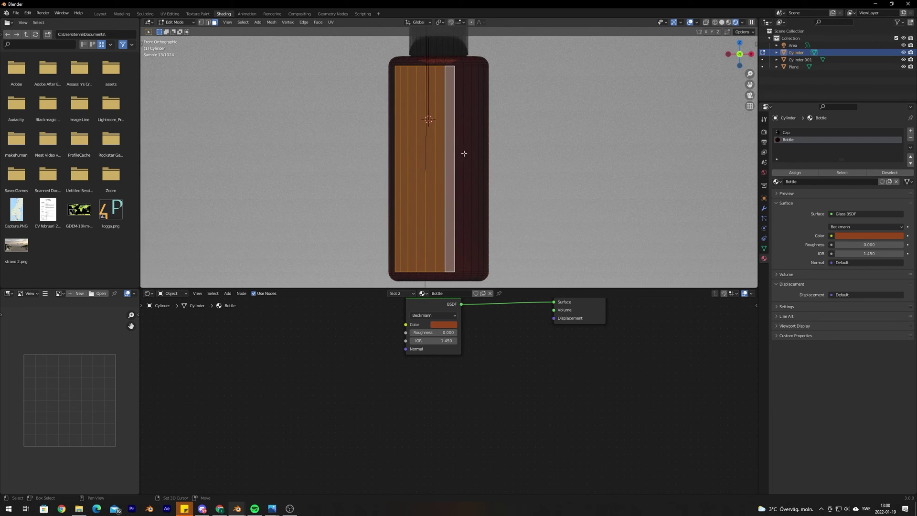
pyautogui.keyDown('alt'); pyautogui.keyDown('shift'); pyautogui.click(459, 151); pyautogui.keyUp('shift'); pyautogui.keyUp('alt')
pyautogui.keyDown('alt'); pyautogui.keyDown('shift'); pyautogui.click(469, 152); pyautogui.keyUp('shift'); pyautogui.keyUp('alt')
pyautogui.keyDown('alt'); pyautogui.keyDown('shift'); pyautogui.click(476, 152); pyautogui.keyUp('shift'); pyautogui.keyUp('alt')
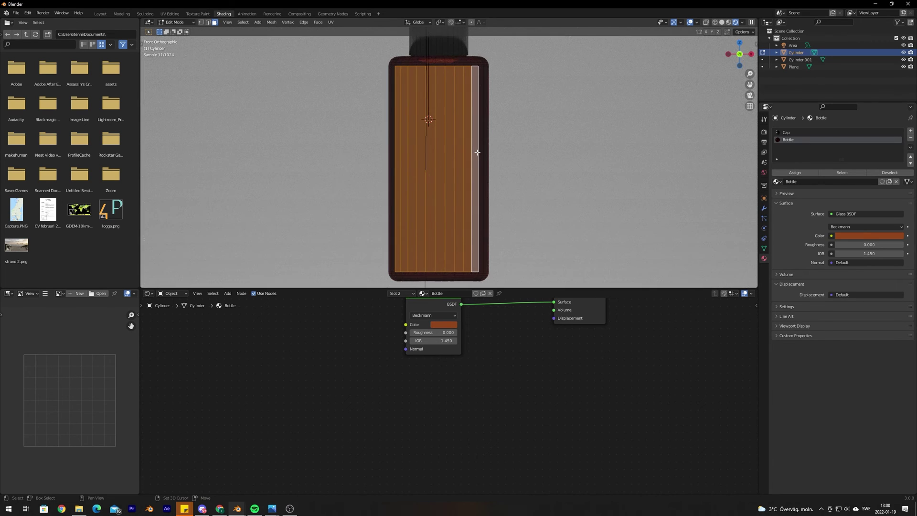
pyautogui.keyDown('shift'); pyautogui.click(482, 152); pyautogui.keyUp('shift')
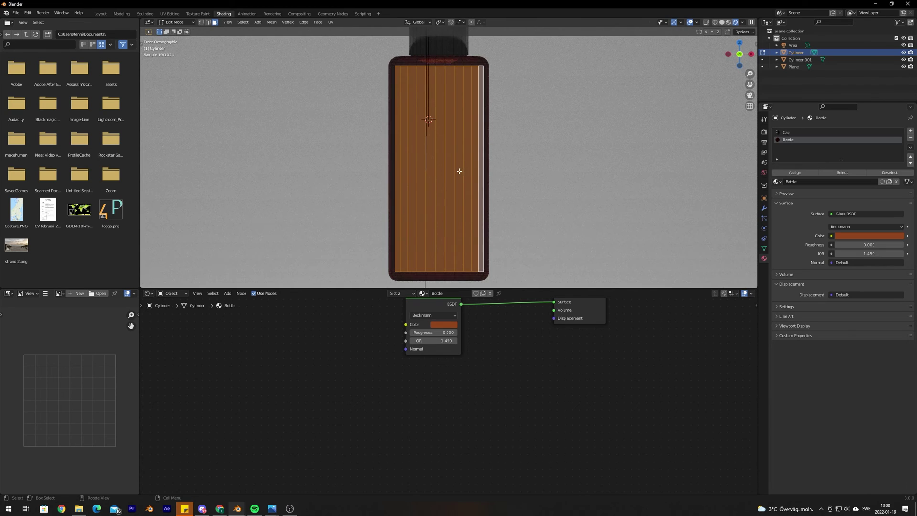
# Step: Switch the viewport to Material Preview shading and duplicate the selected front faces of the bottle in place
pyautogui.scroll(-1, 456, 172)
pyautogui.press('z')
pyautogui.press('2')
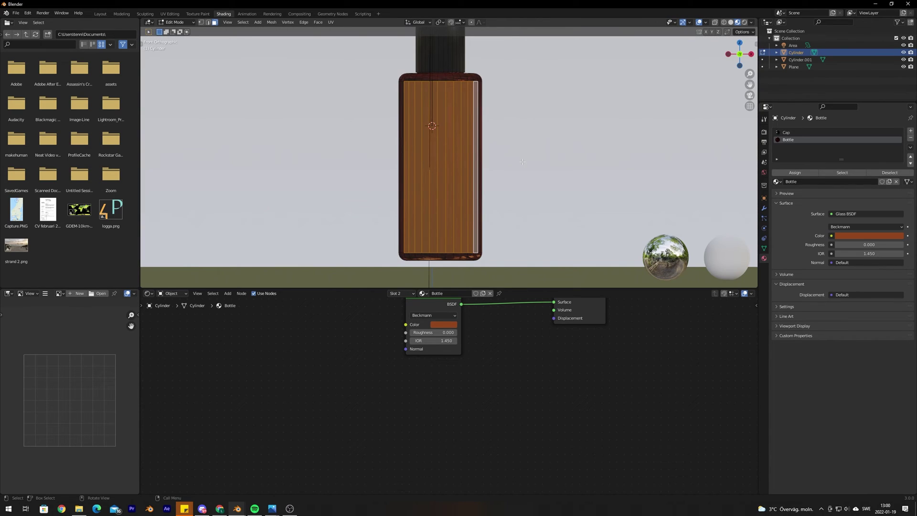
pyautogui.press('g')
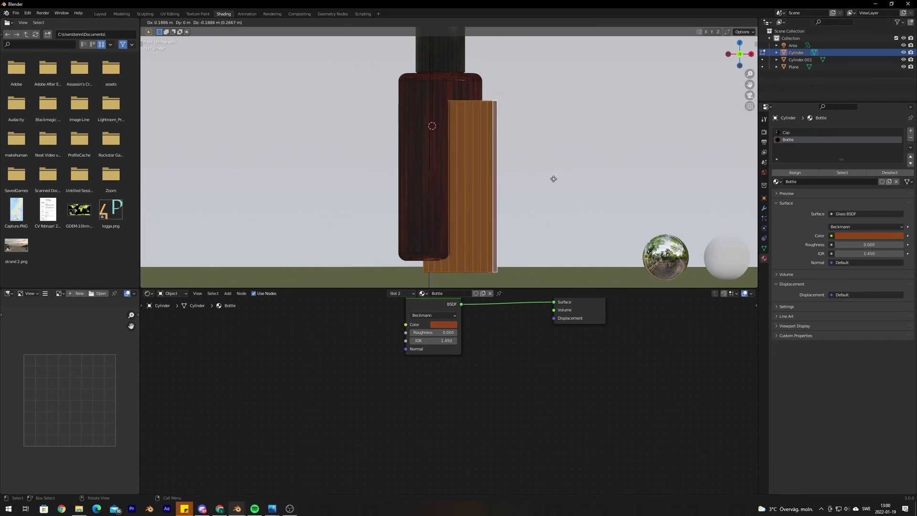
pyautogui.rightClick(540, 147)
pyautogui.scroll(5, 488, 200)
pyautogui.scroll(-5, 488, 200)
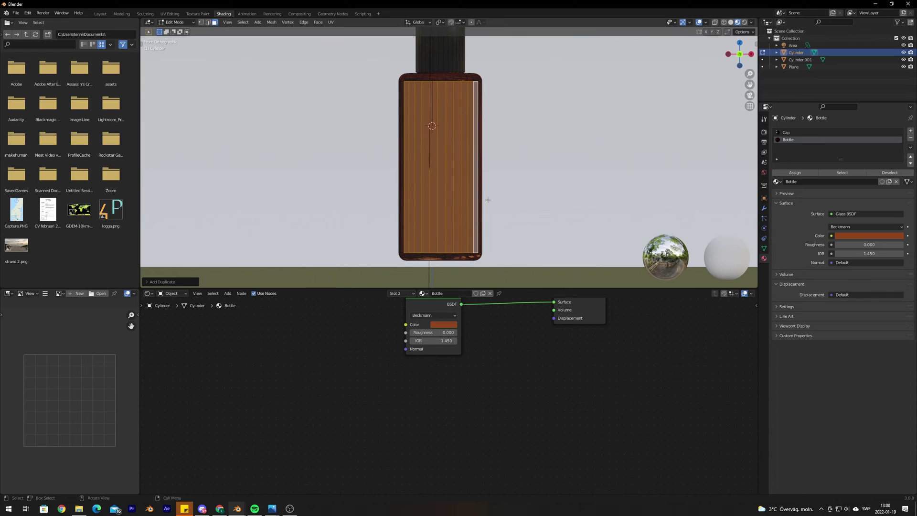
# Step: Separate the duplicated faces into their own object and select that label panel in Object Mode
pyautogui.rightClick(424, 195)
pyautogui.moveTo(399, 309)
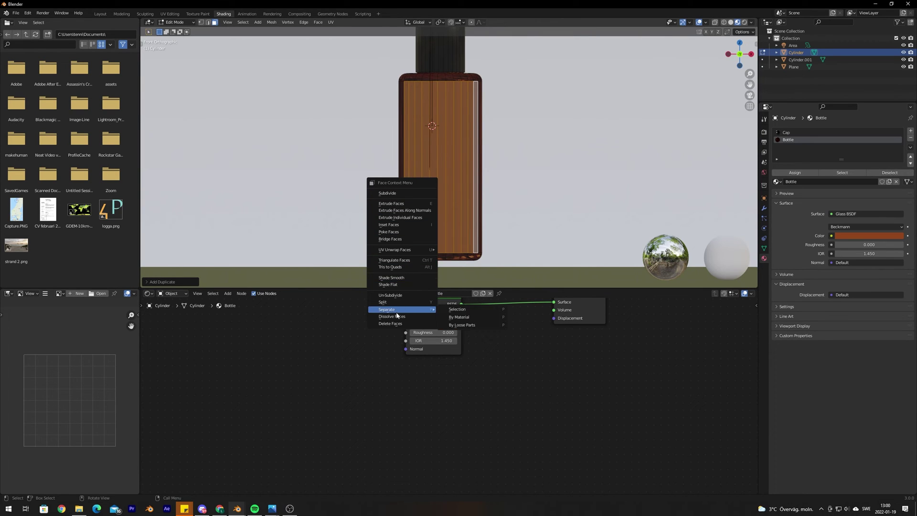
pyautogui.click(453, 308)
pyautogui.scroll(1, 415, 258)
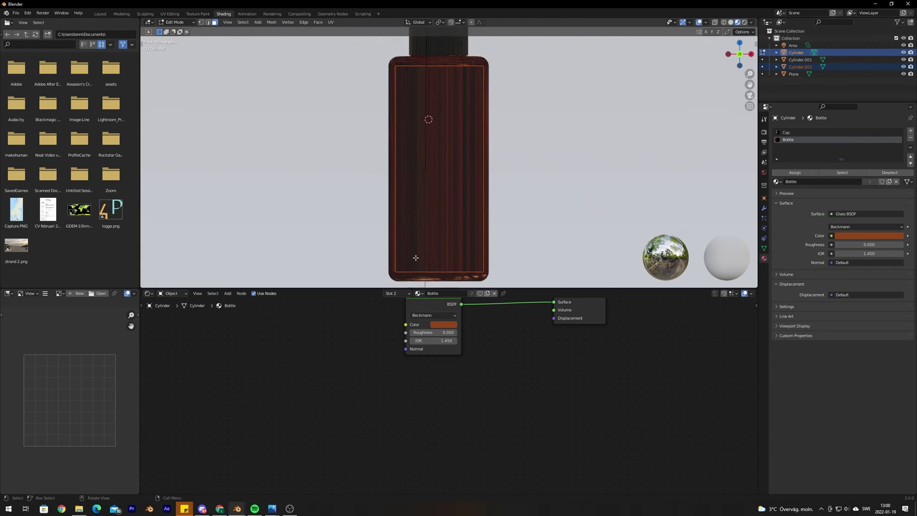
pyautogui.scroll(-2, 418, 258)
pyautogui.press('Tab')
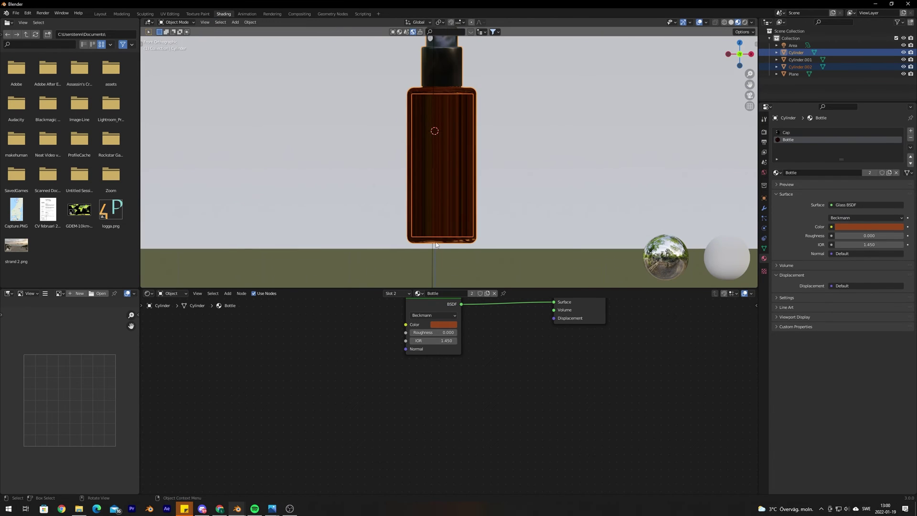
pyautogui.click(456, 196)
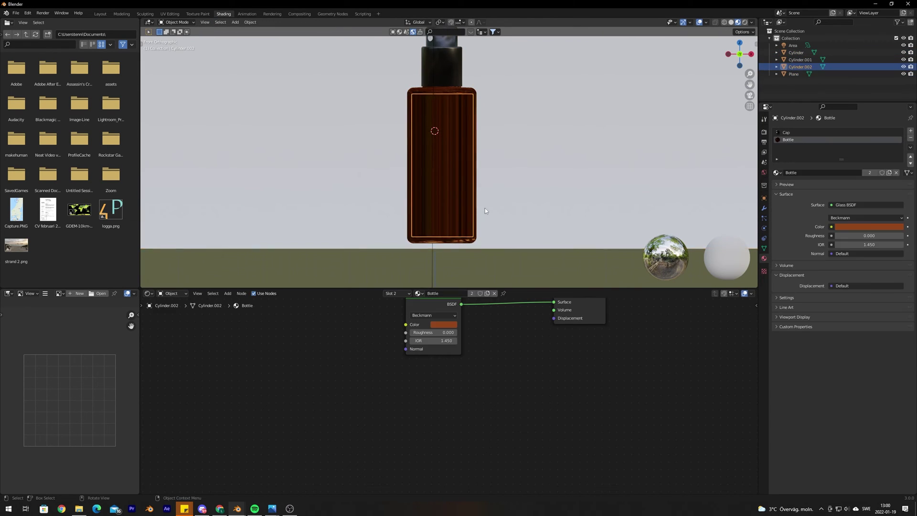
# Step: Move the label panel about 0.006 m forward along the global Y axis, just off the glass
pyautogui.moveTo(485, 211); pyautogui.dragTo(435, 194, button='middle')
pyautogui.press('KP_1')
pyautogui.scroll(5, 435, 194)
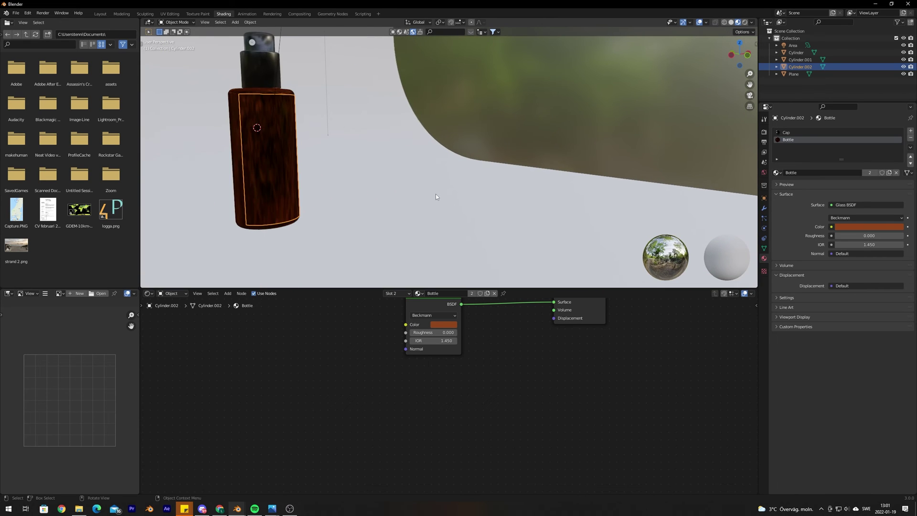
pyautogui.press('g')
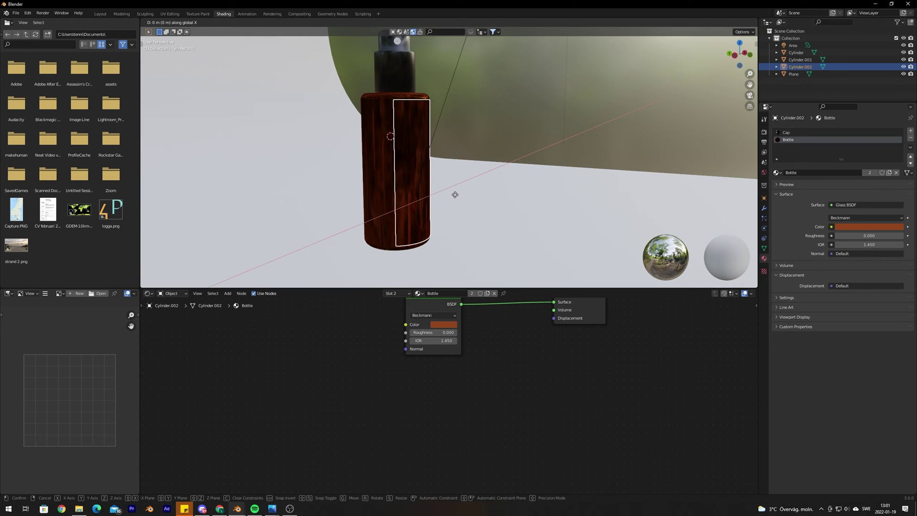
pyautogui.press('y')
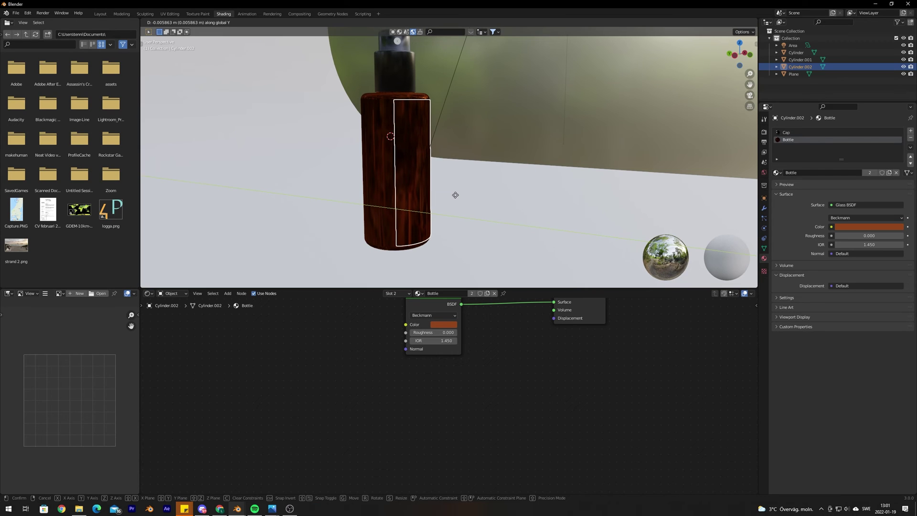
pyautogui.click(456, 195)
# Step: Scale the label panel along the global Z axis to about 0.4, keeping its width across the bottle's lower front
pyautogui.press('KP_1')
pyautogui.scroll(5, 440, 225)
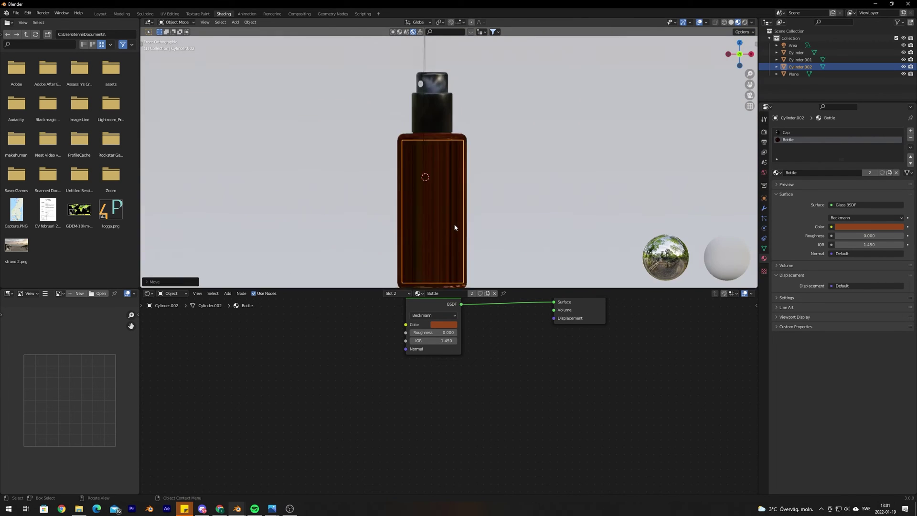
pyautogui.keyDown('shift'); pyautogui.moveTo(456, 228); pyautogui.dragTo(480, 155, button='middle'); pyautogui.keyUp('shift')
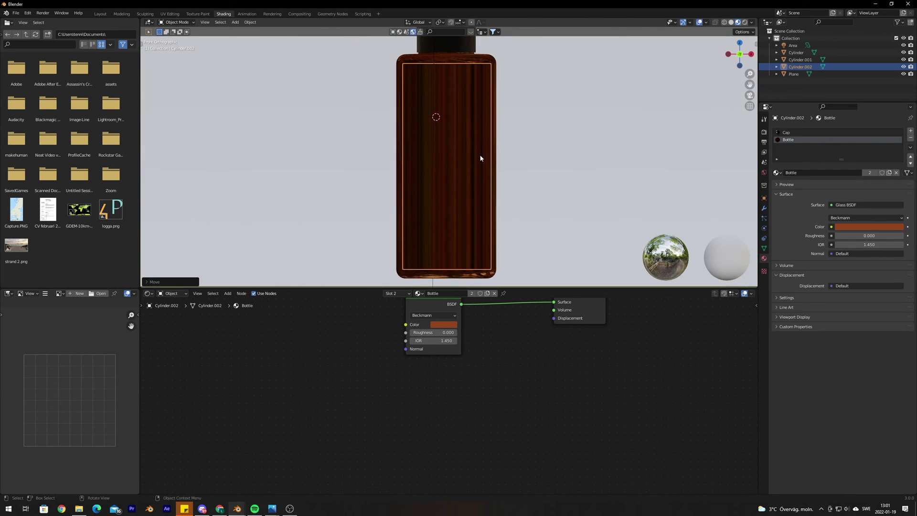
pyautogui.scroll(-1, 479, 157)
pyautogui.press('g')
pyautogui.press('s')
pyautogui.press('x')
pyautogui.press('y')
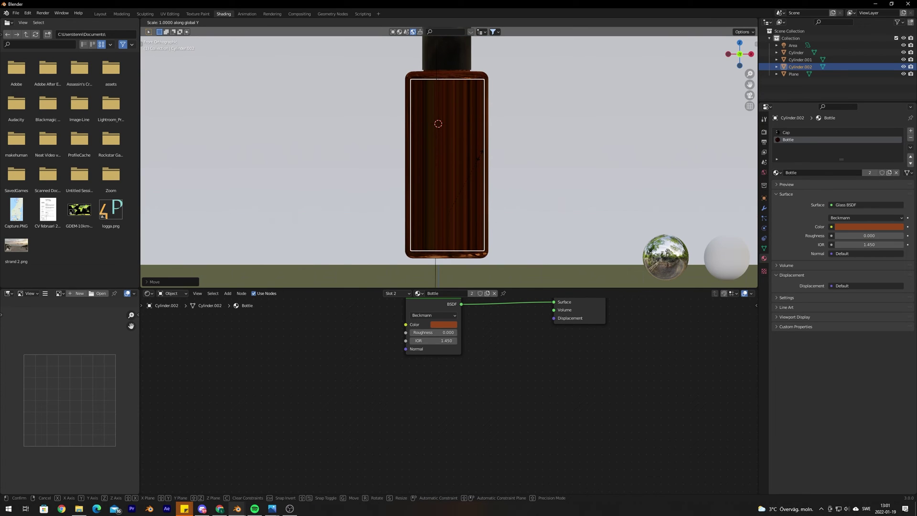
pyautogui.press('z')
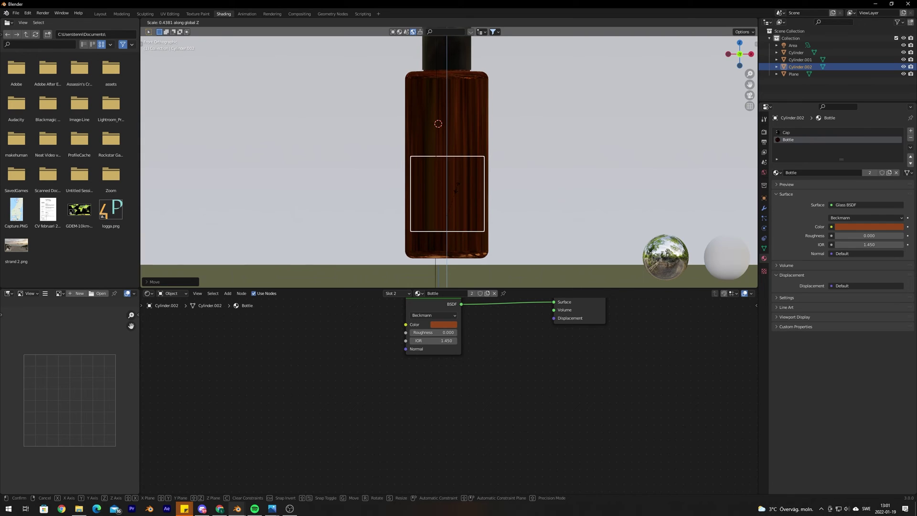
pyautogui.click(461, 193)
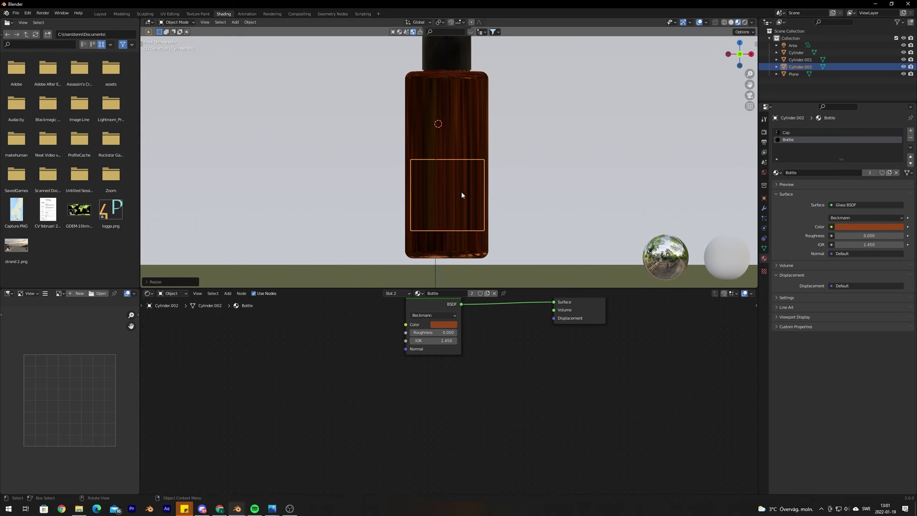
# Step: Add a third material slot with a new material to the label panel and assign it to all its faces
pyautogui.scroll(-2, 453, 410)
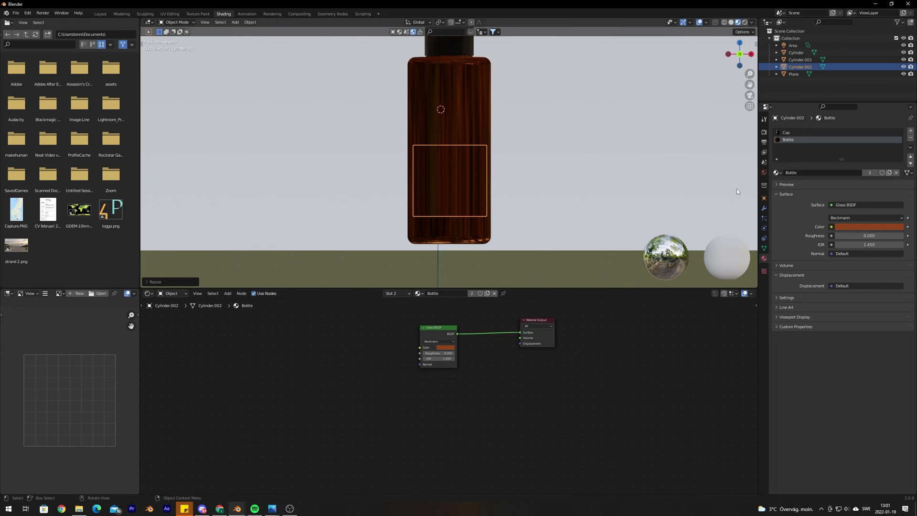
pyautogui.click(910, 131)
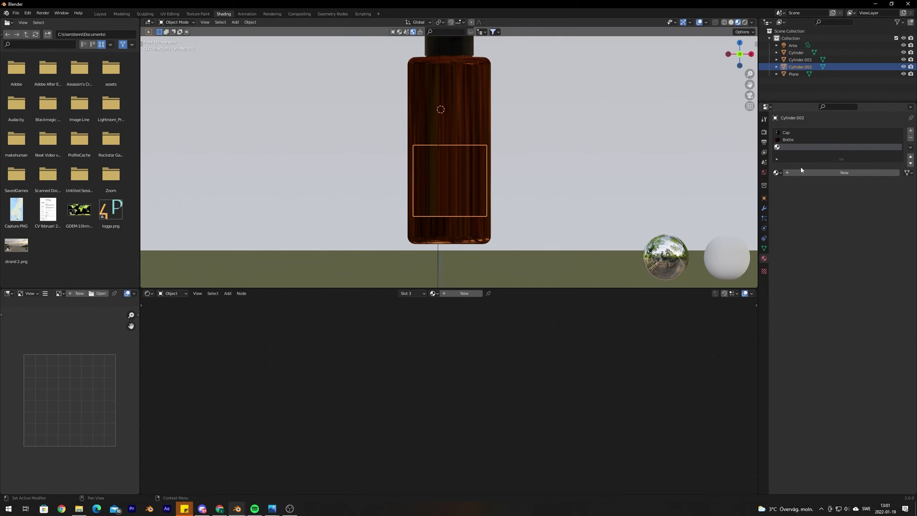
pyautogui.click(831, 172)
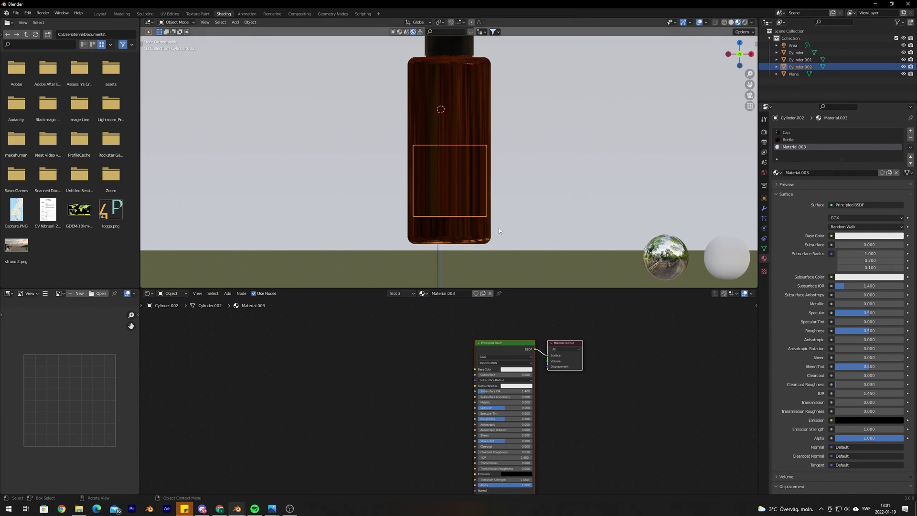
pyautogui.press('Tab')
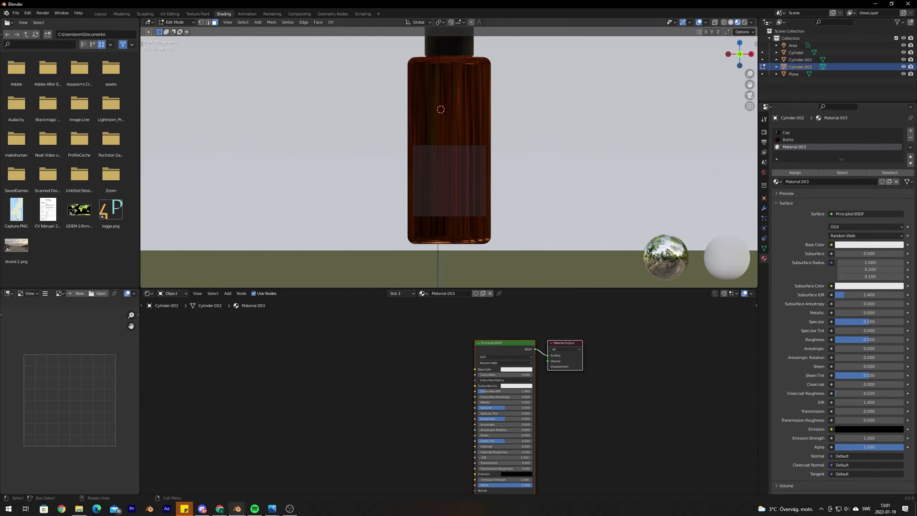
pyautogui.click(795, 172)
pyautogui.scroll(1, 630, 251)
pyautogui.press('Tab')
pyautogui.scroll(-2, 538, 227)
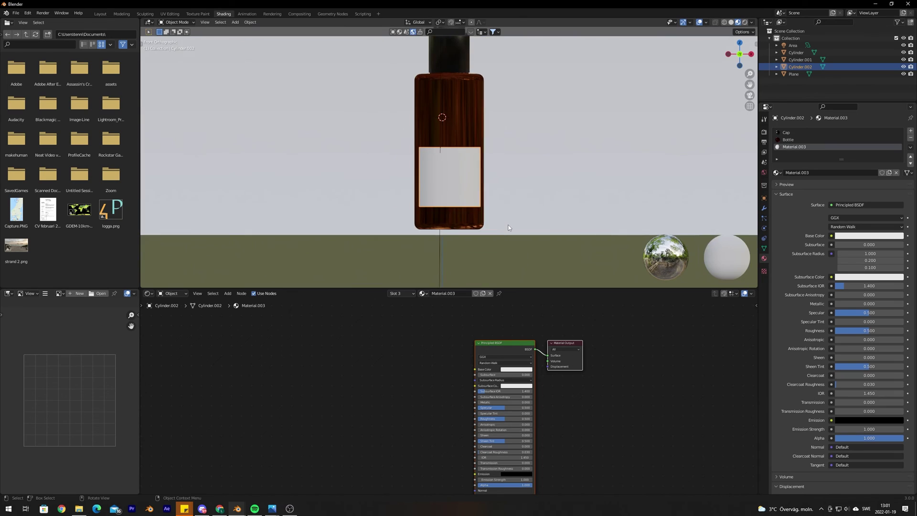
# Step: Add an Image Texture node to the label material and load Classic-Perfume-Bottle-Mockup.jpg from the Pictures folder
pyautogui.scroll(2, 509, 228)
pyautogui.moveTo(494, 348)
pyautogui.mouseDown()
pyautogui.moveTo(483, 336)
pyautogui.moveTo(495, 330)
pyautogui.mouseUp()
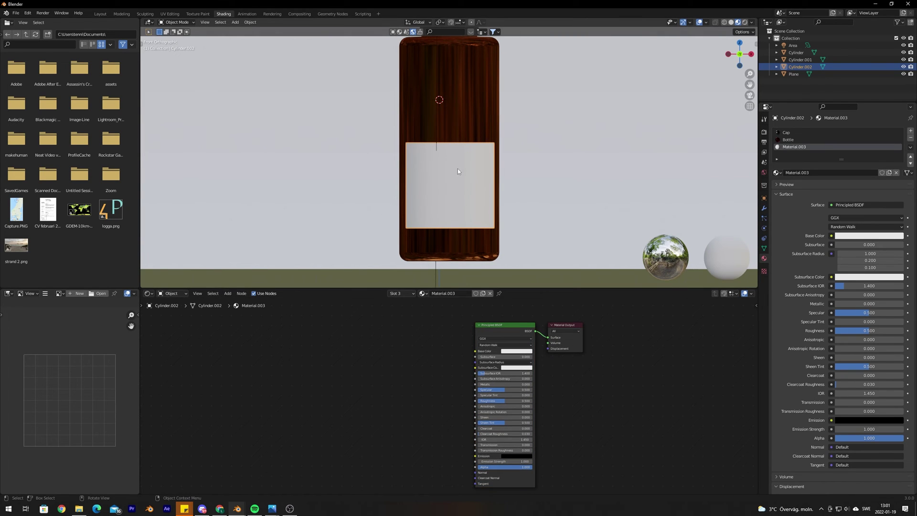
pyautogui.scroll(-1, 422, 359)
pyautogui.hotkey('shift', 'a')
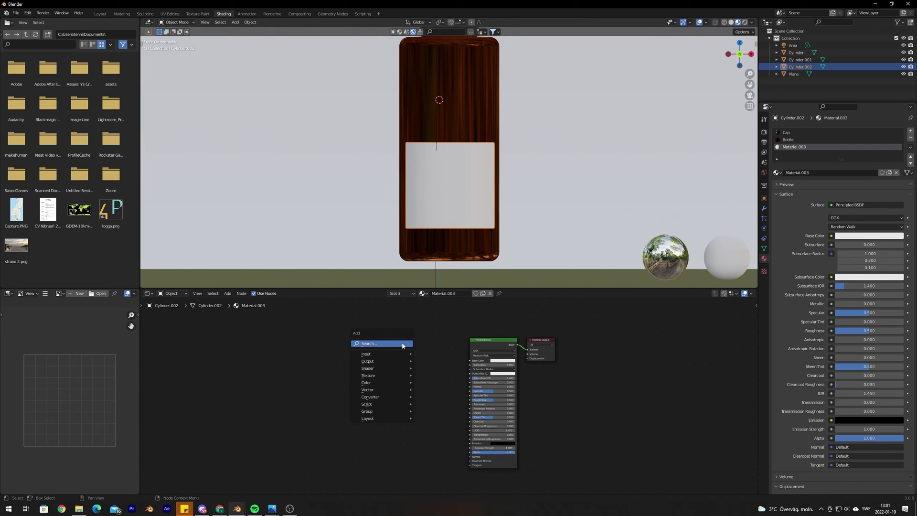
pyautogui.click(403, 344)
pyautogui.write('image')
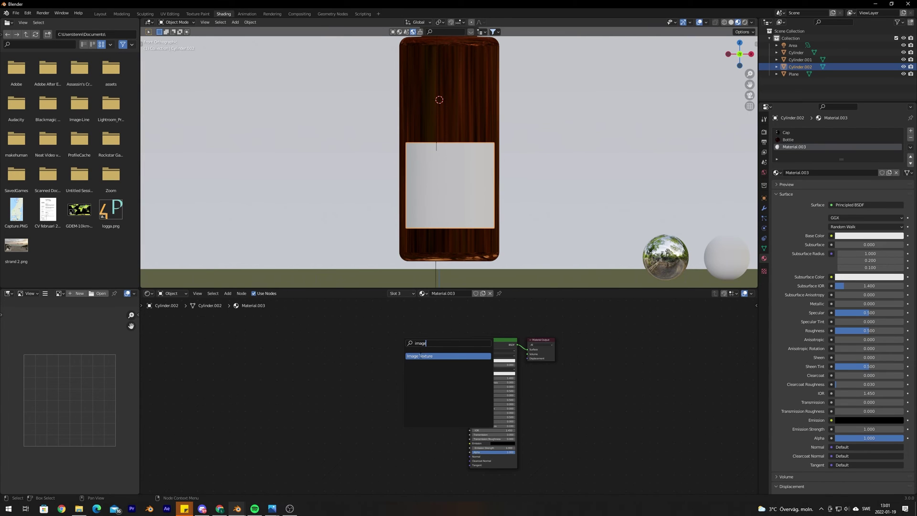
pyautogui.click(419, 356)
pyautogui.click(405, 356)
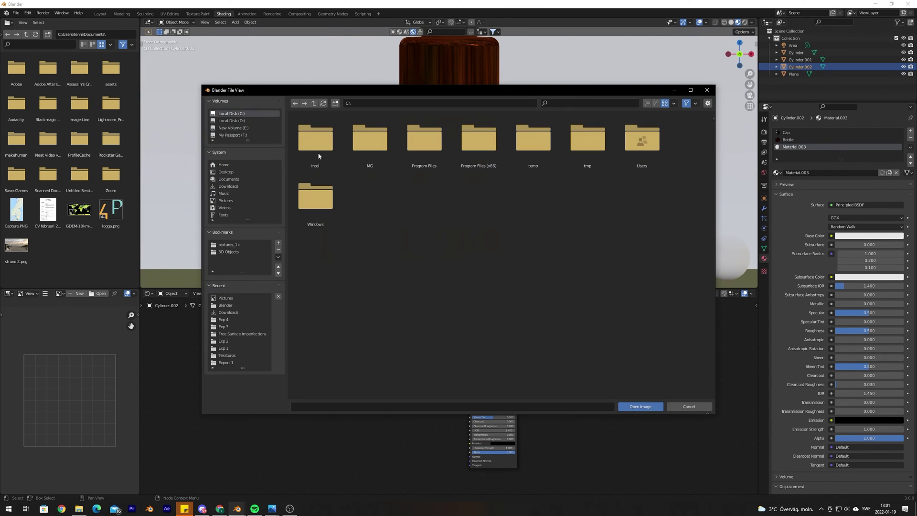
pyautogui.click(225, 201)
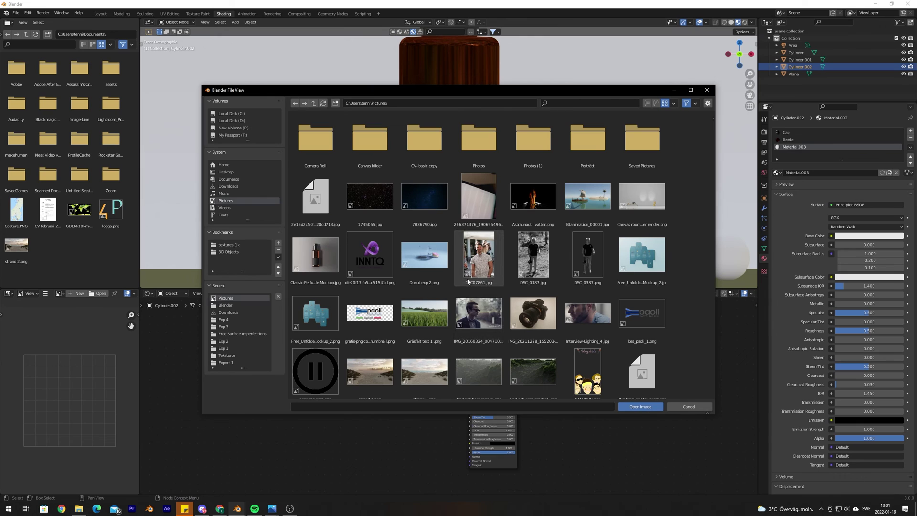
pyautogui.doubleClick(315, 255)
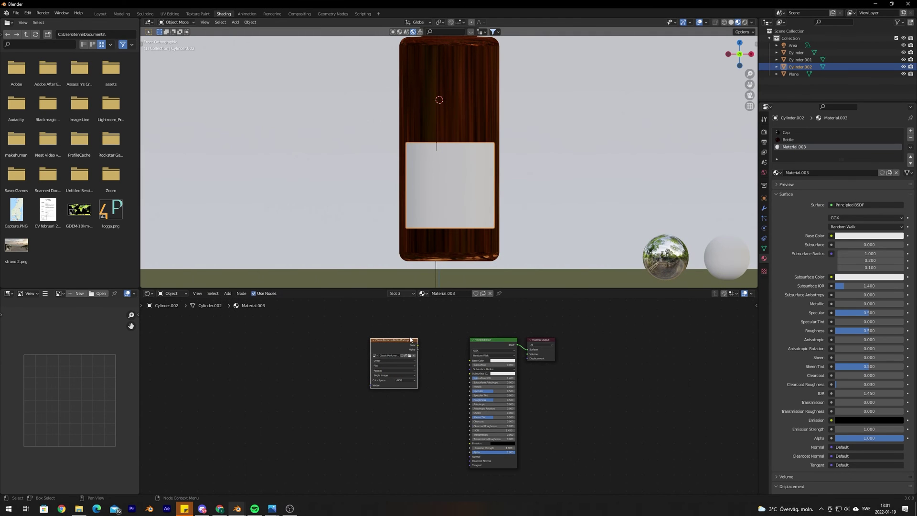
# Step: Link the Image Texture's Color output to the Principled BSDF's Base Color and check the image on the label
pyautogui.moveTo(410, 339); pyautogui.dragTo(470, 361)
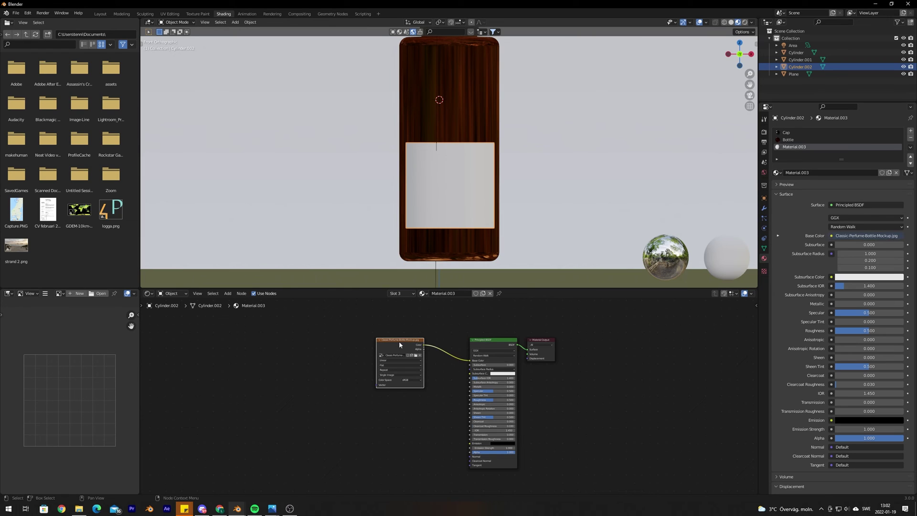
pyautogui.scroll(3, 404, 223)
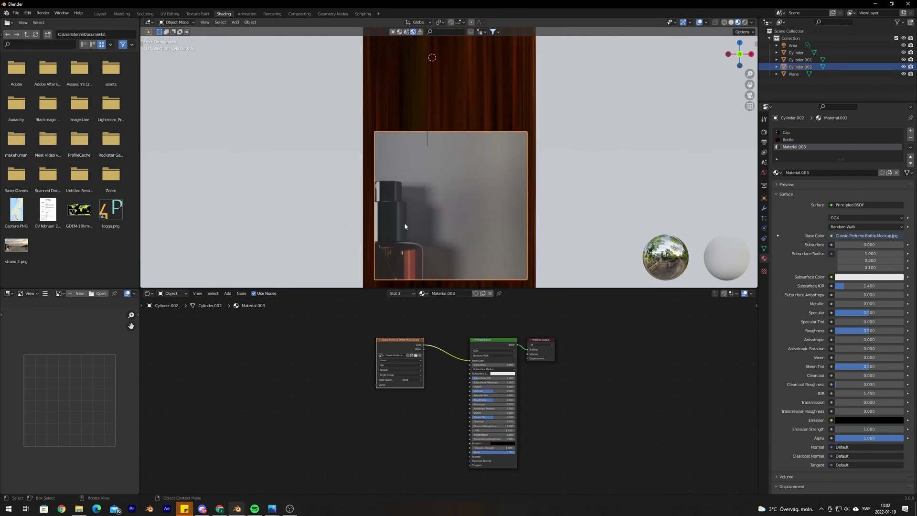
pyautogui.scroll(-8, 405, 224)
pyautogui.scroll(7, 409, 233)
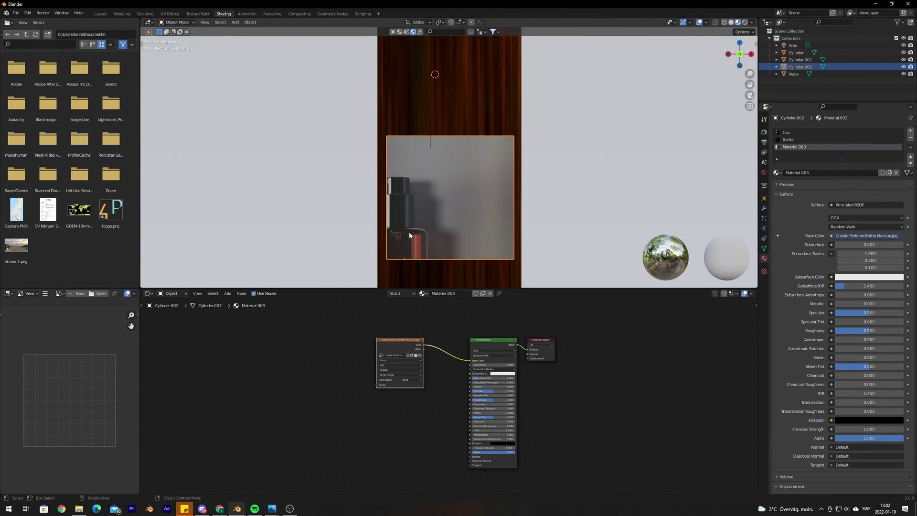
pyautogui.scroll(-3, 409, 235)
pyautogui.scroll(2, 410, 235)
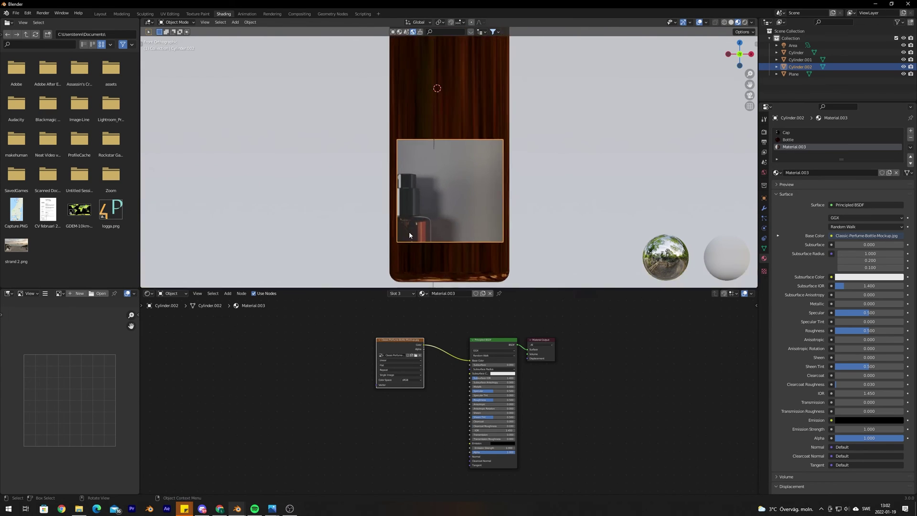
pyautogui.scroll(-2, 409, 234)
# Step: Open the label panel's mesh in Edit Mode and unwrap its selected faces with the standard Unwrap
pyautogui.press('Tab')
pyautogui.scroll(2, 409, 232)
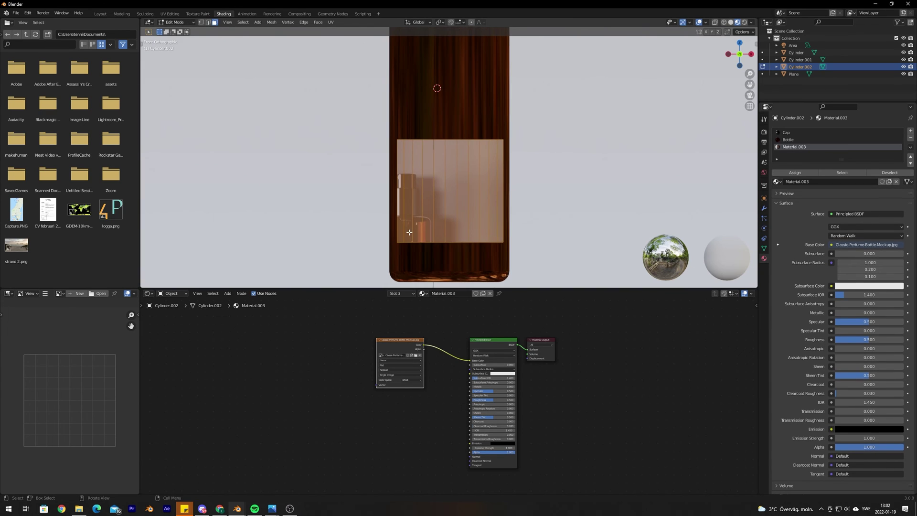
pyautogui.press('u')
pyautogui.click(409, 233)
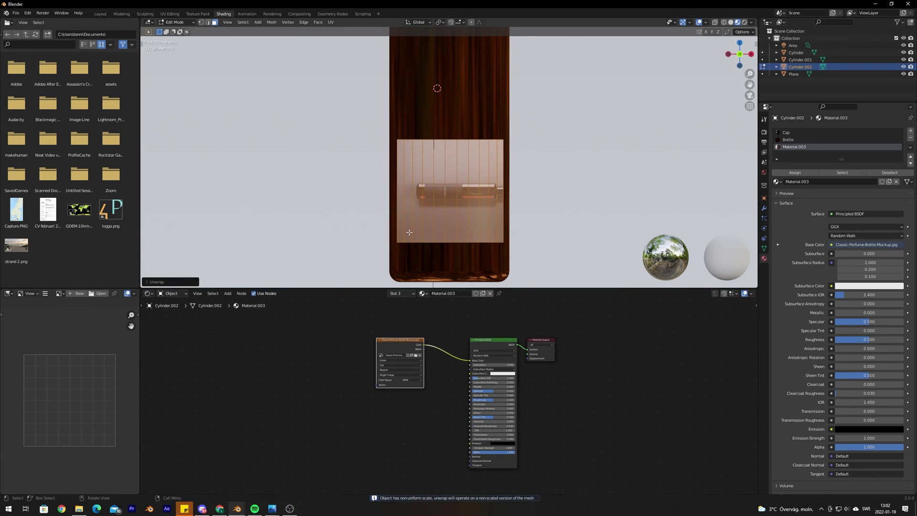
pyautogui.scroll(1, 414, 233)
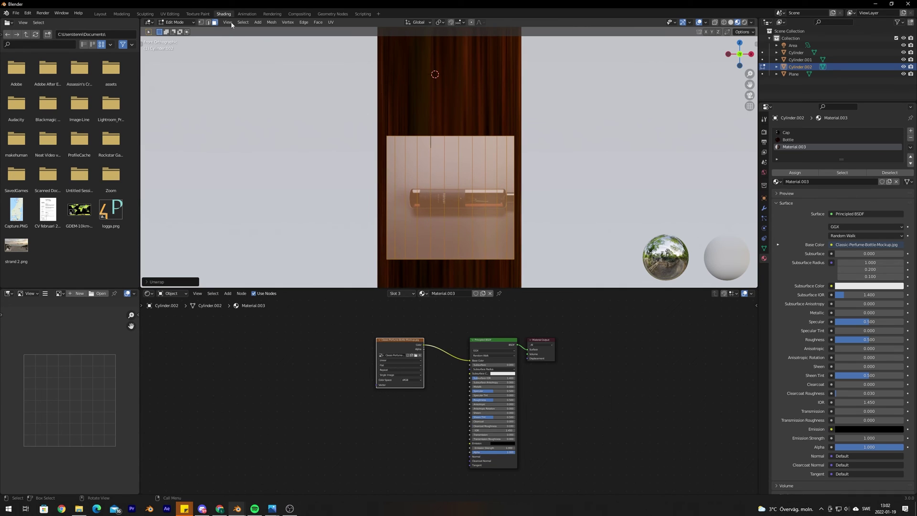
# Step: Switch to the UV Editing workspace with the label's unwrapped faces laid over the bottle photo
pyautogui.click(171, 14)
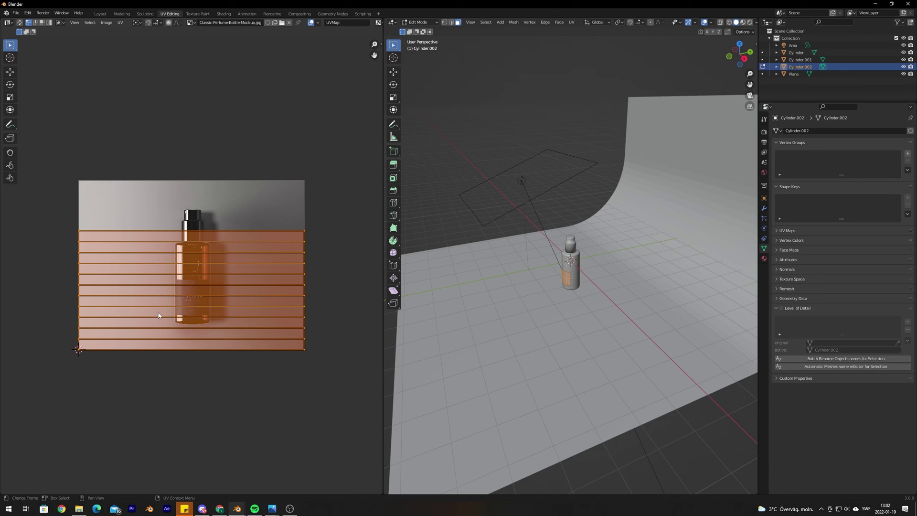
pyautogui.scroll(4, 593, 283)
pyautogui.scroll(5, 591, 292)
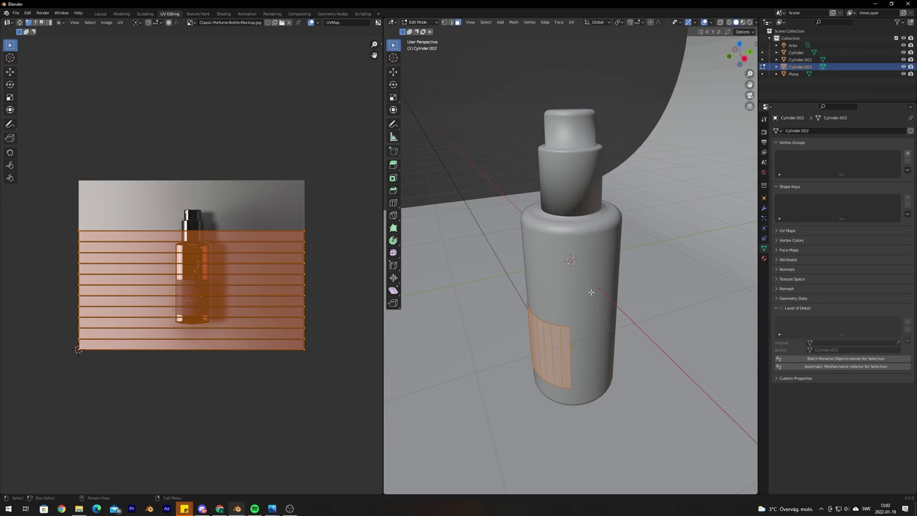
# Step: Show the model in Material Preview with the bottle's label facing the view
pyautogui.moveTo(591, 291); pyautogui.dragTo(656, 254, button='middle')
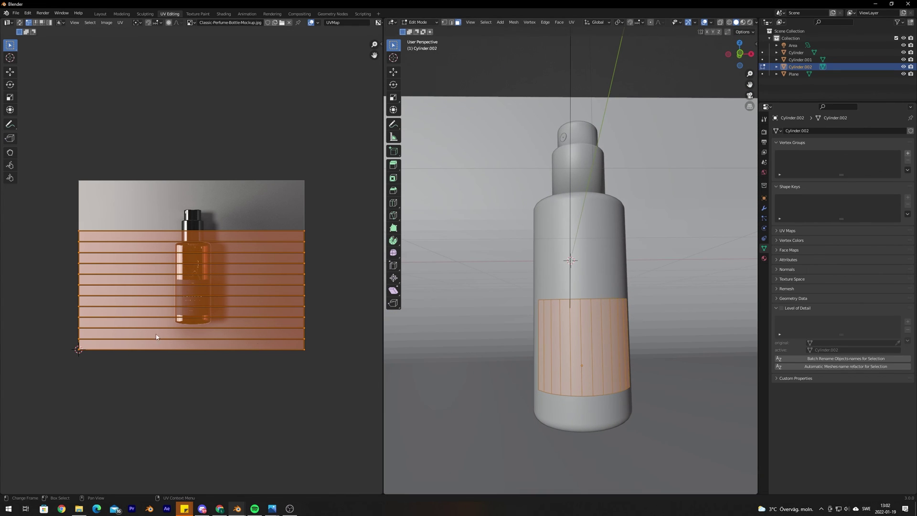
pyautogui.click(743, 23)
pyautogui.scroll(4, 627, 313)
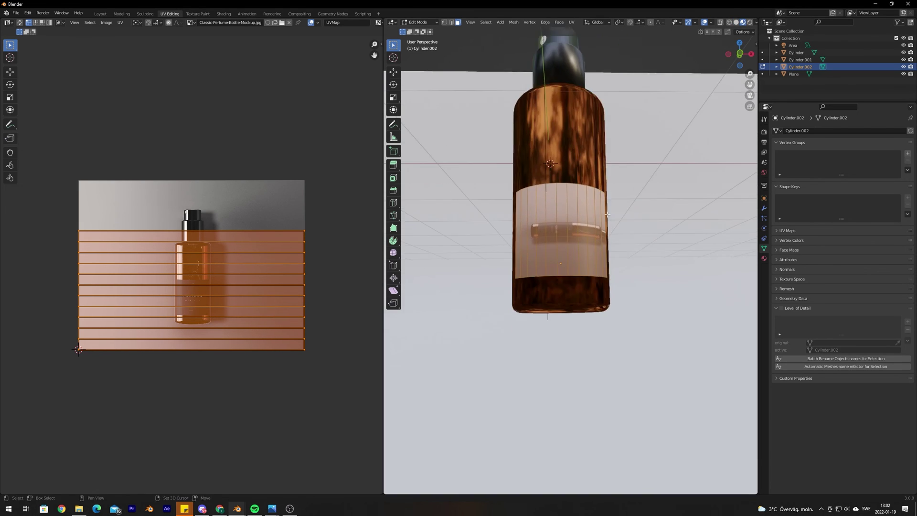
pyautogui.scroll(-2, 597, 249)
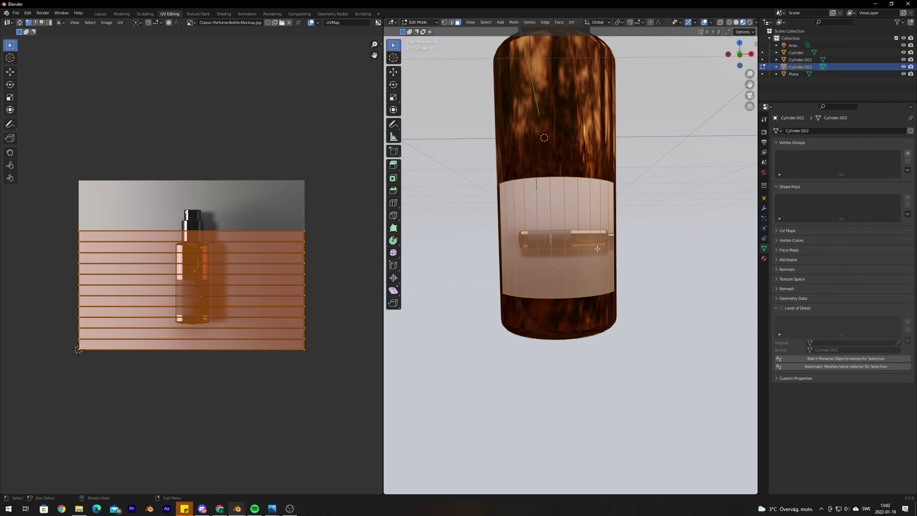
# Step: Select all of the label's UVs, scale them down to about a third and rotate them 90° over the photographed bottle
pyautogui.click(37, 220)
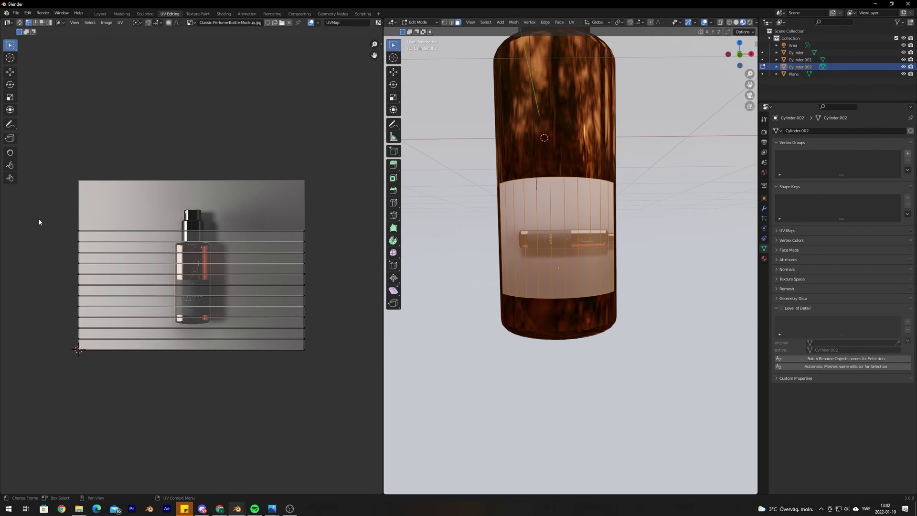
pyautogui.moveTo(27, 205); pyautogui.dragTo(325, 381)
pyautogui.press('s')
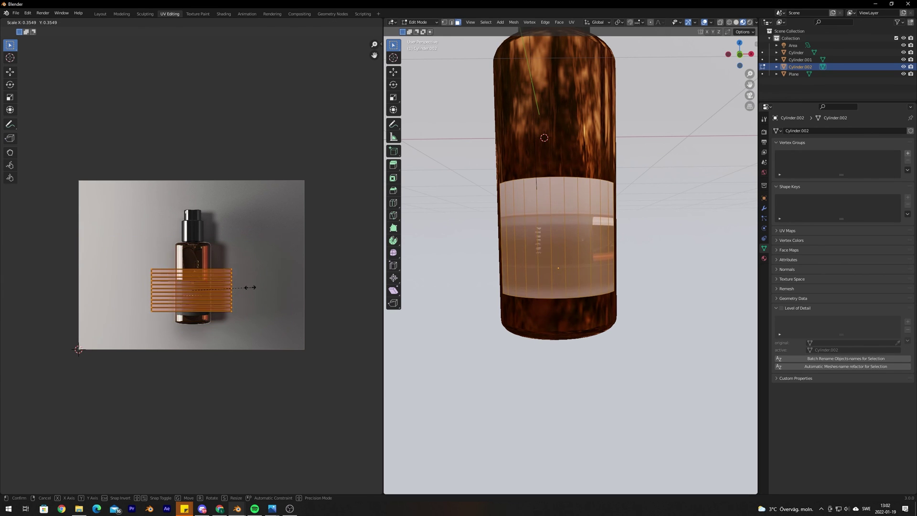
pyautogui.click(244, 286)
pyautogui.press('r')
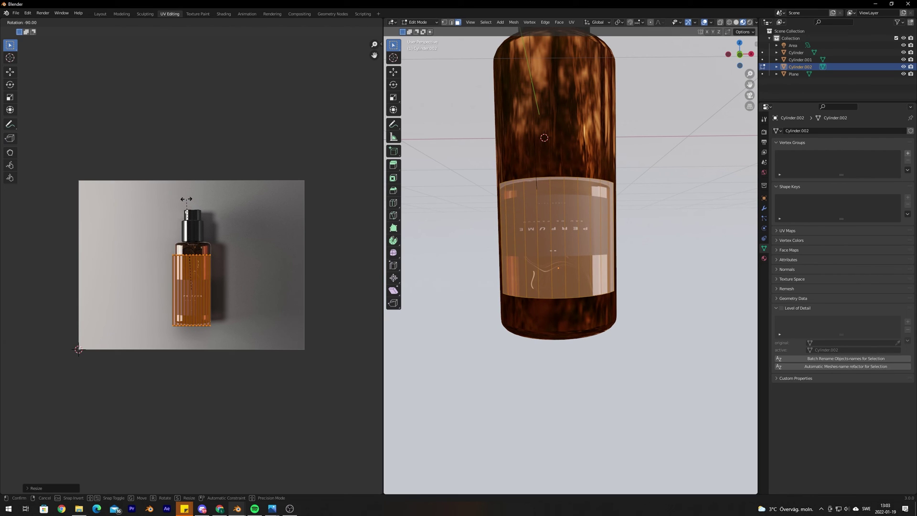
pyautogui.click(186, 199)
# Step: Scale the label's UVs down to about 0.81 and shift them slightly to centre them on the photographed bottle
pyautogui.scroll(6, 200, 277)
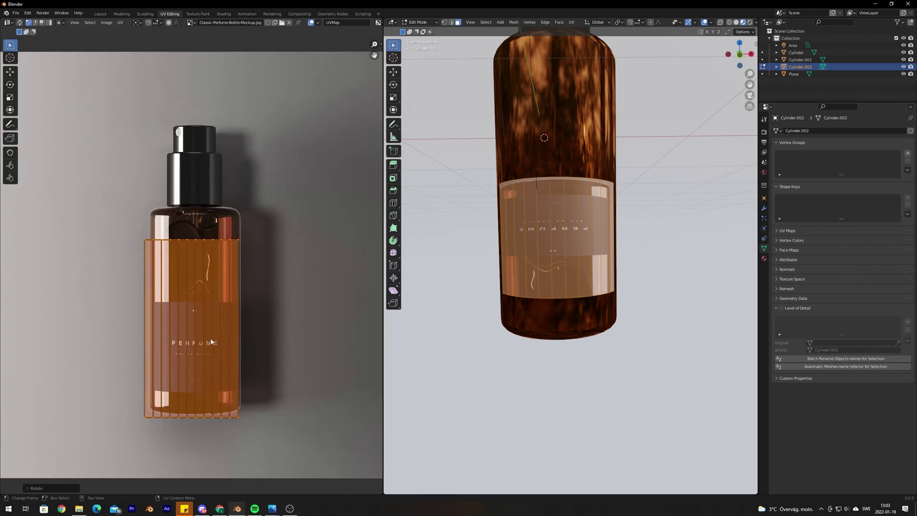
pyautogui.scroll(2, 247, 245)
pyautogui.scroll(-4, 305, 262)
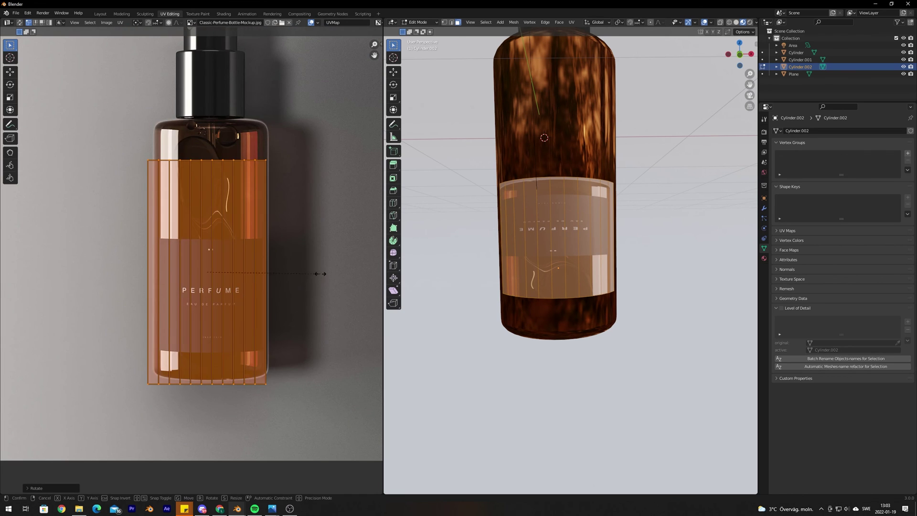
pyautogui.press('s')
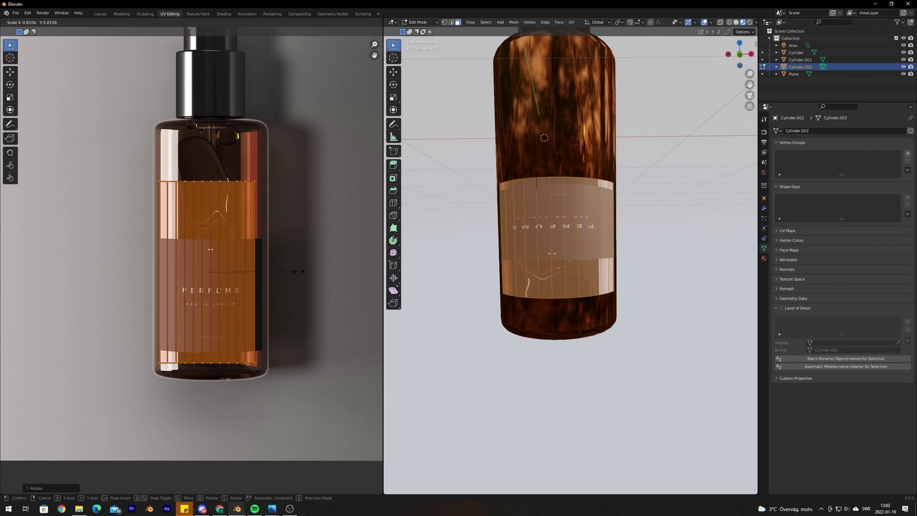
pyautogui.click(299, 272)
pyautogui.press('g')
pyautogui.click(303, 276)
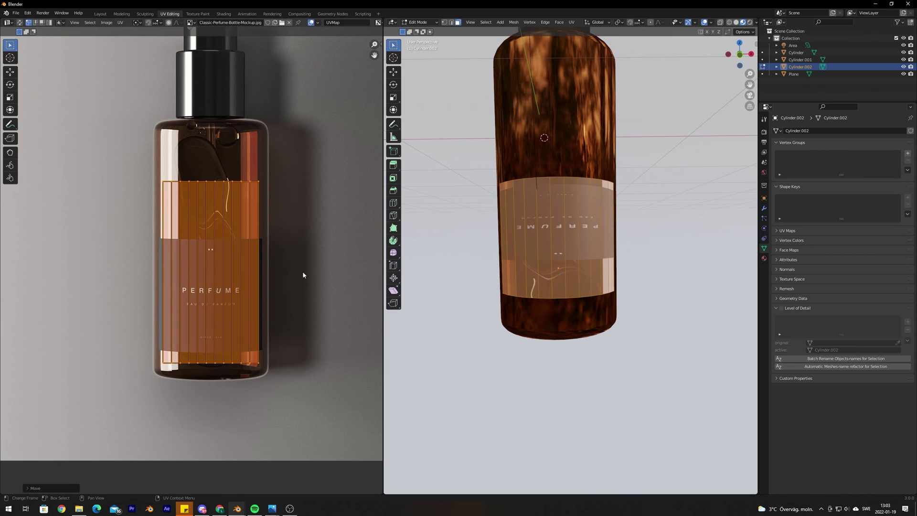
# Step: Stretch the UVs along X to the printed label's width, shorten them along Y and move them over the dark label
pyautogui.press('s')
pyautogui.press('x')
pyautogui.click(350, 277)
pyautogui.press('s')
pyautogui.press('y')
pyautogui.click(302, 279)
pyautogui.press('g')
pyautogui.press('x')
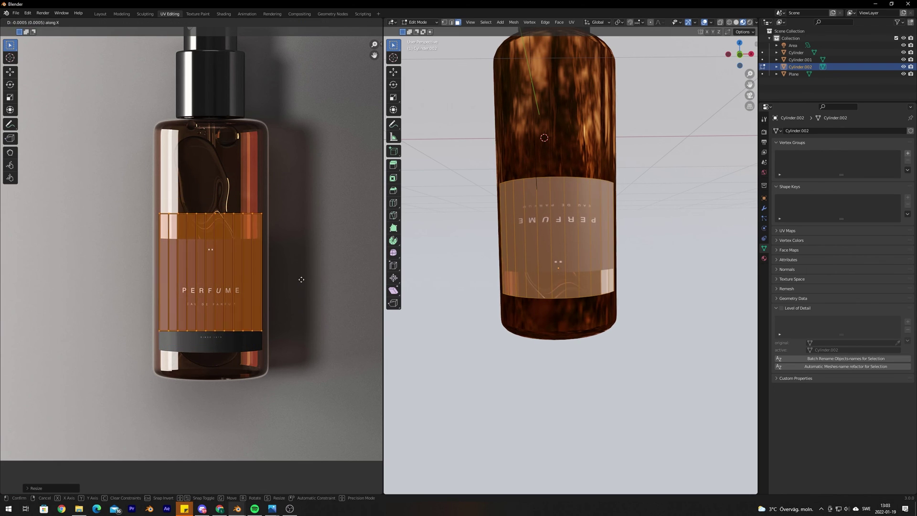
pyautogui.click(303, 285)
# Step: Fine-tune the overall scale and height of the UVs to fit the edges of the dark PERFUME label
pyautogui.scroll(5, 305, 301)
pyautogui.scroll(-3, 261, 330)
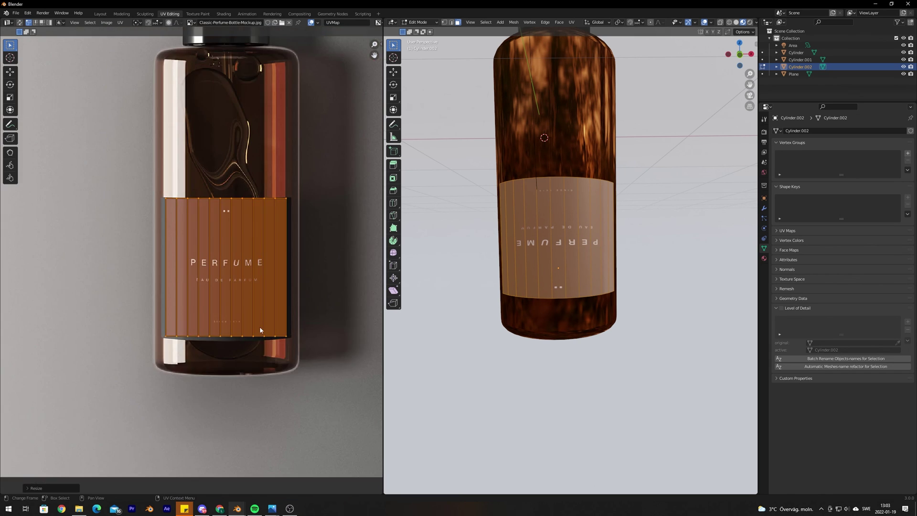
pyautogui.moveTo(260, 330); pyautogui.dragTo(261, 377, button='middle')
pyautogui.scroll(1, 209, 383)
pyautogui.scroll(-1, 254, 372)
pyautogui.press('s')
pyautogui.click(292, 359)
pyautogui.press('s')
pyautogui.press('y')
pyautogui.click(297, 356)
pyautogui.scroll(-1, 298, 358)
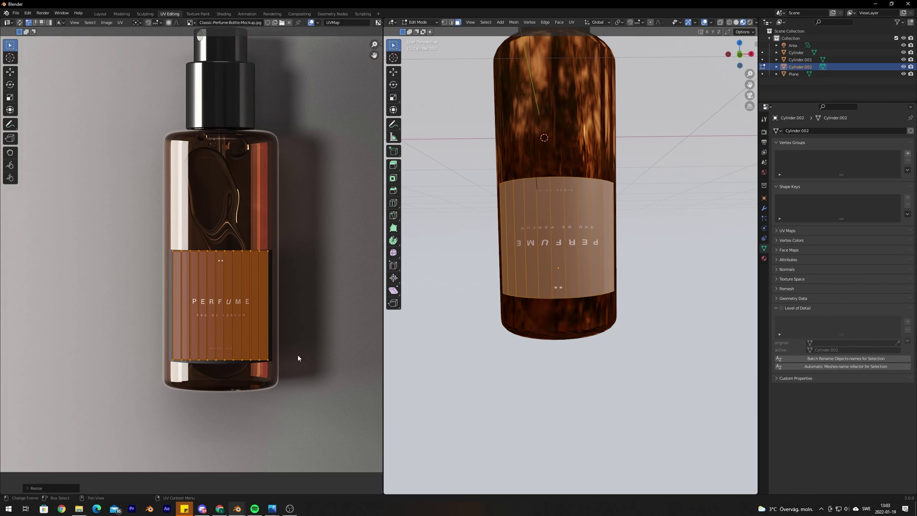
# Step: Rotate the label's UVs by half a turn so the PERFUME text reads upright on the bottle
pyautogui.moveTo(597, 299)
pyautogui.mouseDown(button='middle')
pyautogui.moveTo(571, 343)
pyautogui.moveTo(599, 307)
pyautogui.moveTo(595, 282)
pyautogui.moveTo(570, 317)
pyautogui.moveTo(591, 307)
pyautogui.mouseUp(button='middle')
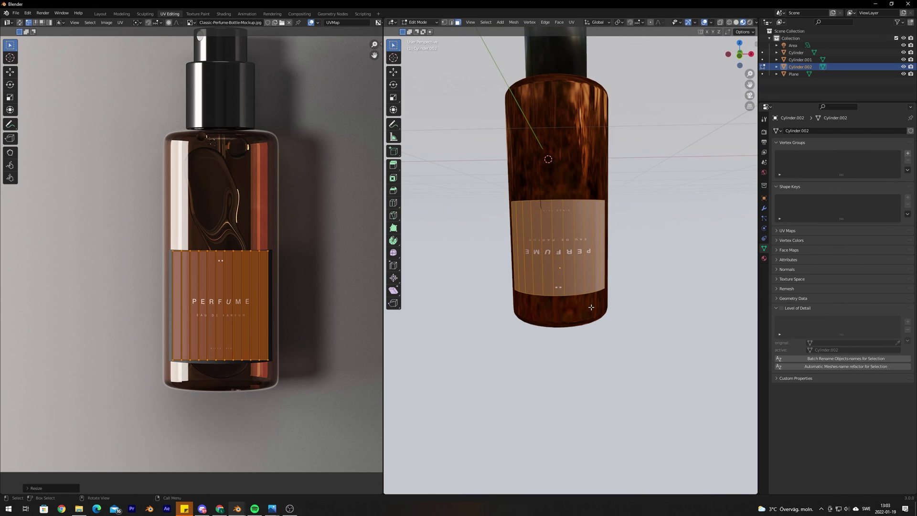
pyautogui.press('r')
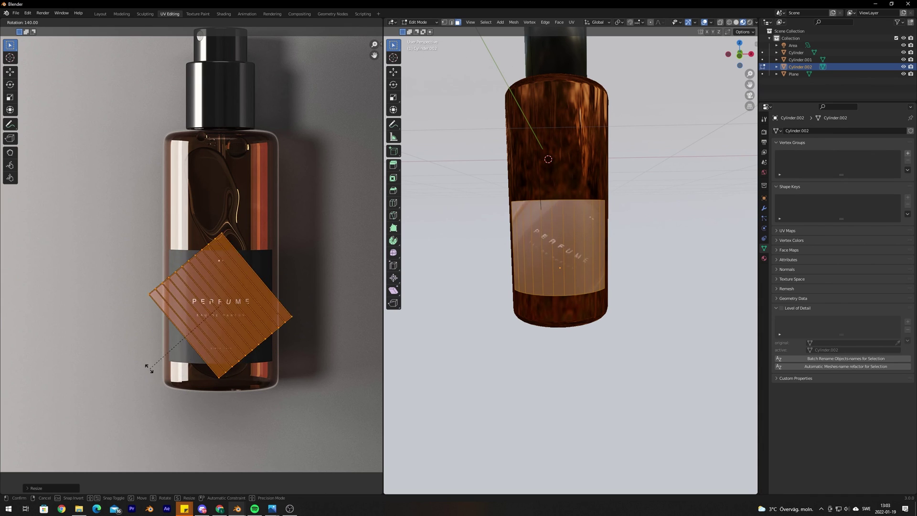
pyautogui.click(136, 309)
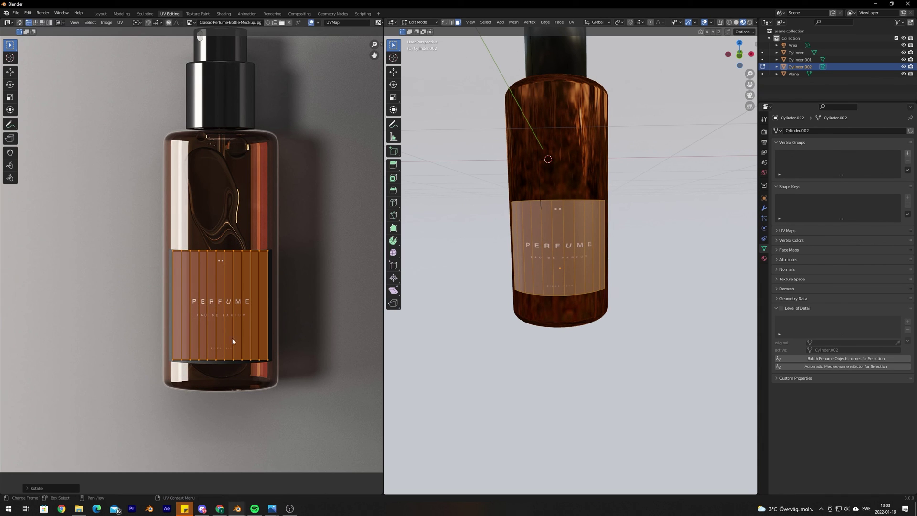
pyautogui.scroll(-4, 531, 310)
pyautogui.scroll(6, 531, 310)
pyautogui.scroll(-5, 531, 310)
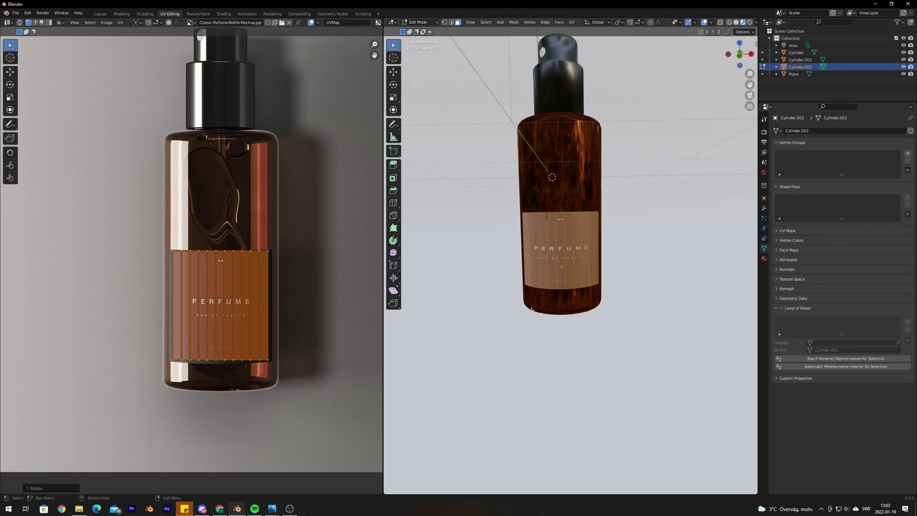
# Step: Return to Object Mode and examine the label artwork on the bottle from near and far
pyautogui.press('Tab')
pyautogui.scroll(-2, 532, 310)
pyautogui.scroll(2, 531, 310)
pyautogui.scroll(2, 532, 312)
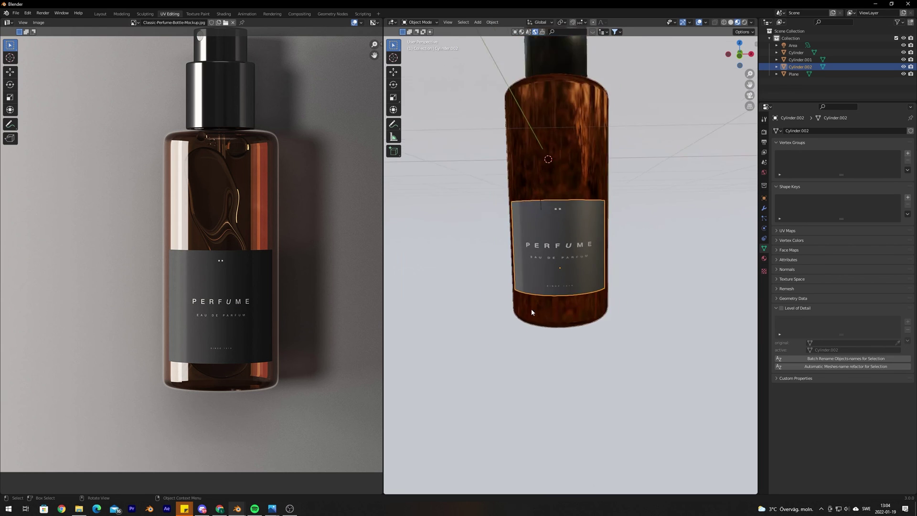
pyautogui.moveTo(532, 313)
pyautogui.mouseDown(button='middle')
pyautogui.moveTo(598, 312)
pyautogui.moveTo(534, 314)
pyautogui.moveTo(534, 296)
pyautogui.moveTo(532, 310)
pyautogui.mouseUp(button='middle')
pyautogui.scroll(-3, 534, 314)
pyautogui.scroll(2, 534, 315)
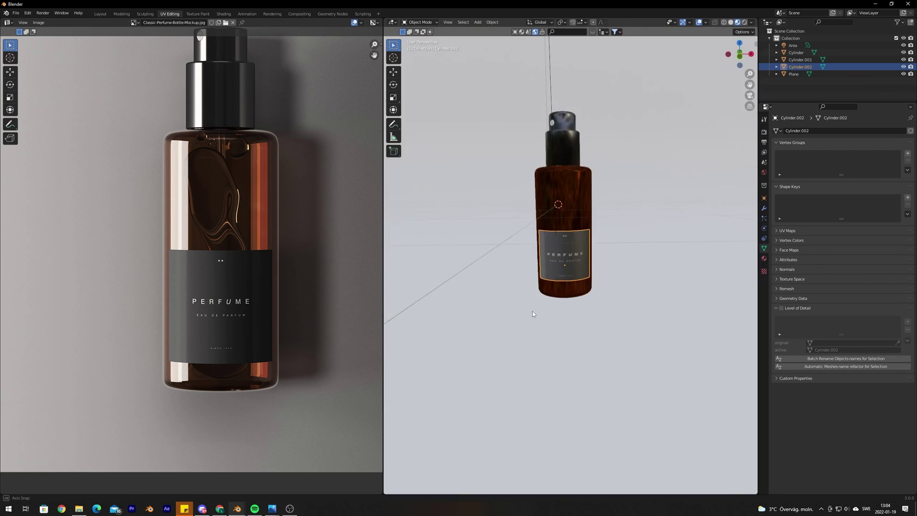
pyautogui.scroll(6, 532, 310)
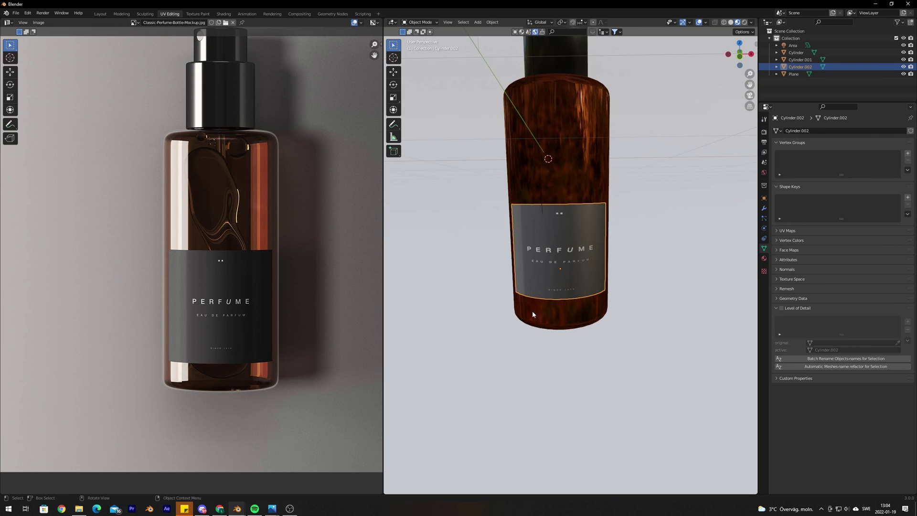
# Step: In the Shading workspace, set the Roughness of the label material's Principled BSDF to 1.000
pyautogui.click(224, 14)
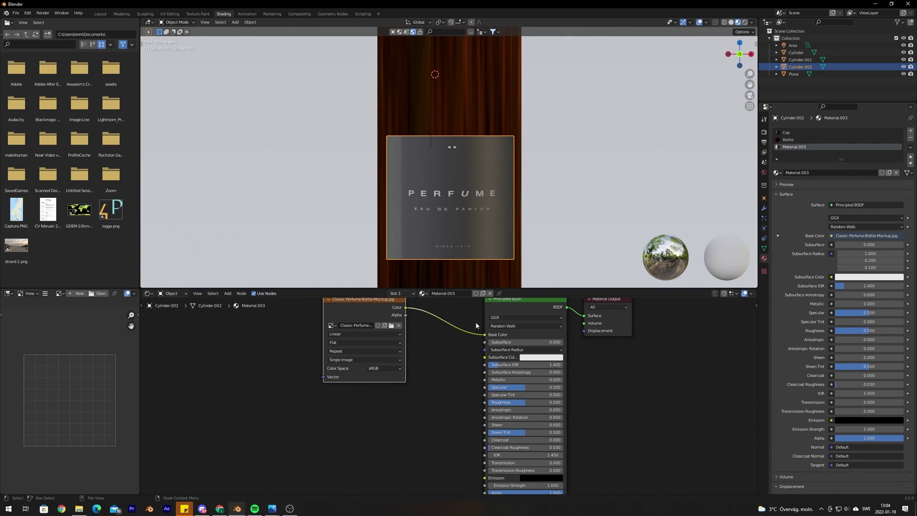
pyautogui.moveTo(518, 306); pyautogui.dragTo(489, 318)
pyautogui.scroll(-2, 585, 422)
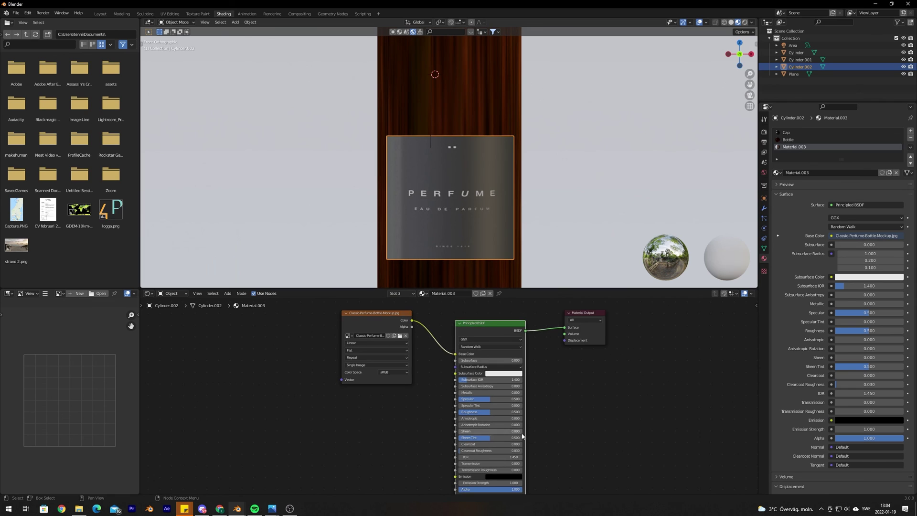
pyautogui.scroll(1, 523, 436)
pyautogui.moveTo(483, 418); pyautogui.dragTo(549, 418)
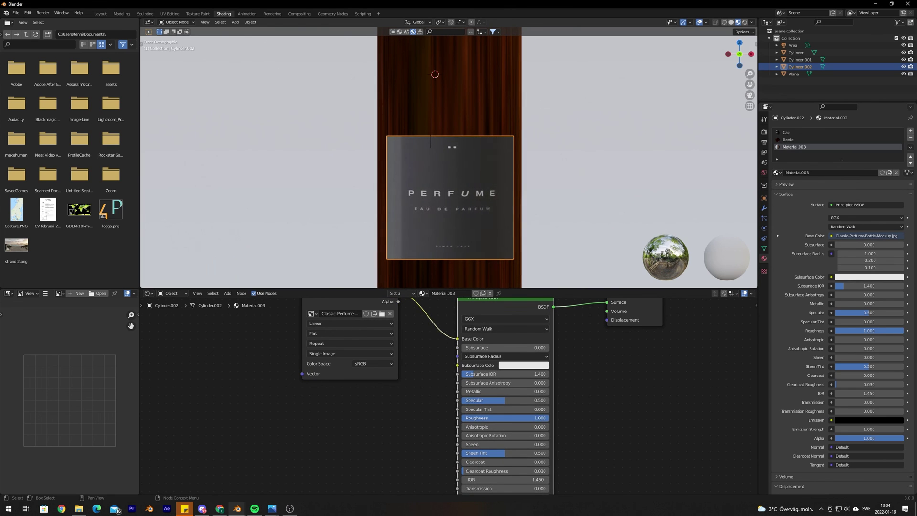
pyautogui.scroll(-2, 504, 237)
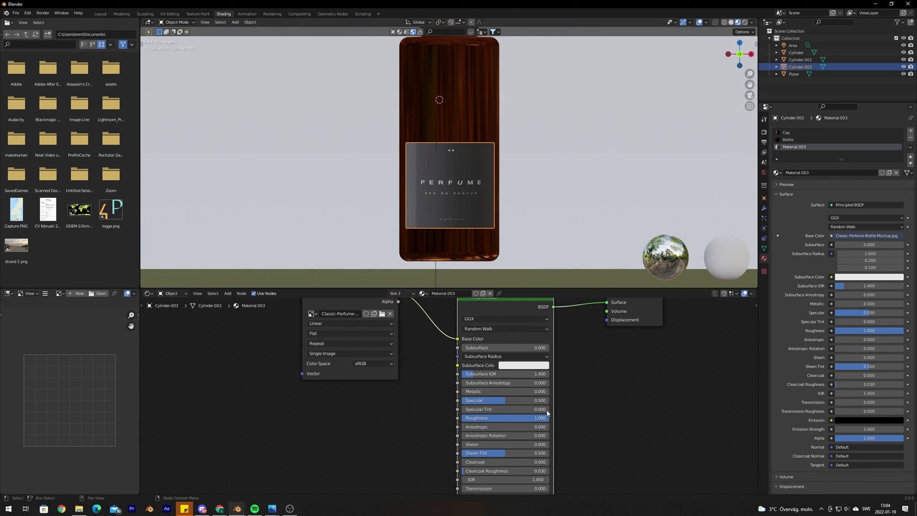
# Step: Set the label material's Specular to 0.000 and check the bottle on its backdrop in Rendered shading
pyautogui.scroll(4, 462, 234)
pyautogui.scroll(-2, 463, 233)
pyautogui.moveTo(462, 234); pyautogui.dragTo(462, 175, button='middle')
pyautogui.scroll(-4, 462, 234)
pyautogui.scroll(3, 463, 236)
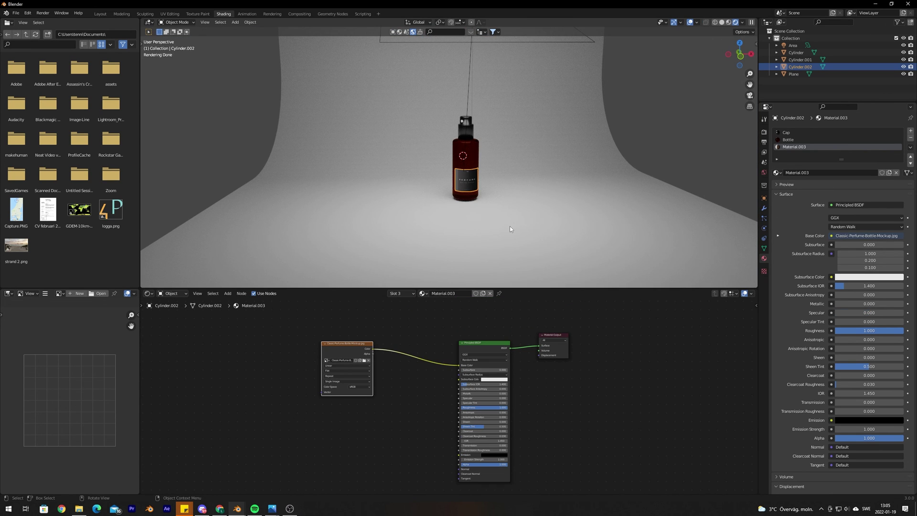
pyautogui.scroll(5, 510, 226)
pyautogui.scroll(-12, 509, 228)
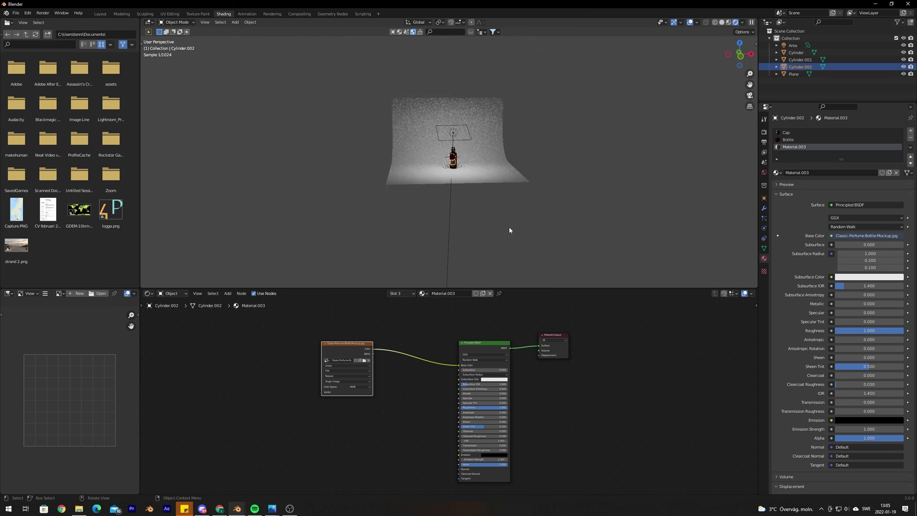
pyautogui.scroll(6, 509, 227)
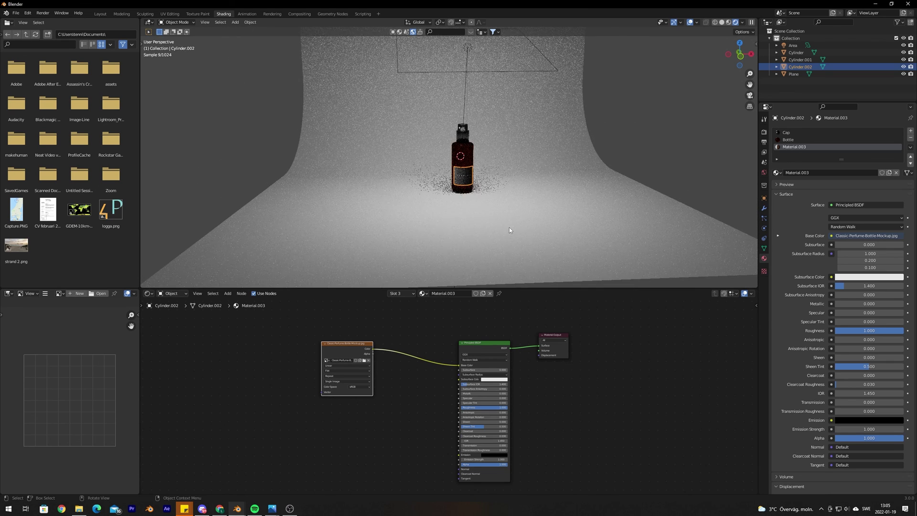
# Step: Add a camera and align it to a frontal view of the bottle on the backdrop
pyautogui.hotkey('shift', 'a')
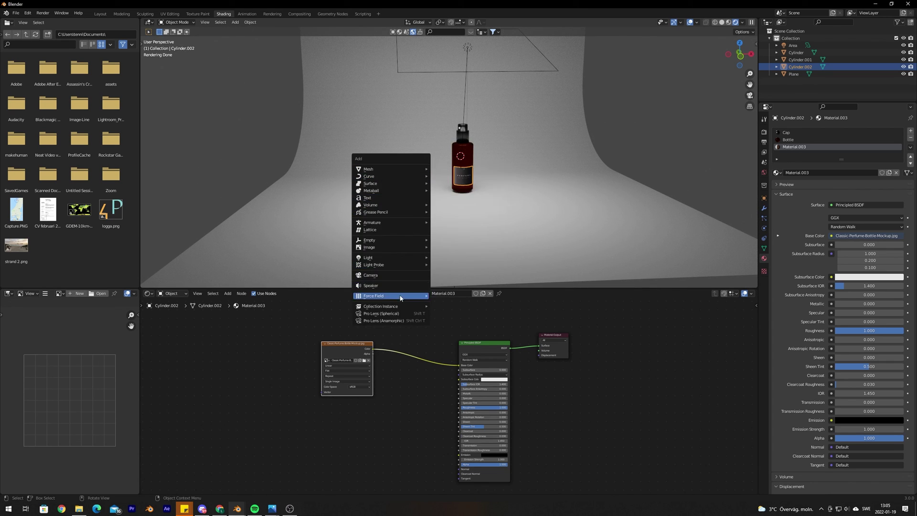
pyautogui.click(395, 275)
pyautogui.scroll(-3, 435, 224)
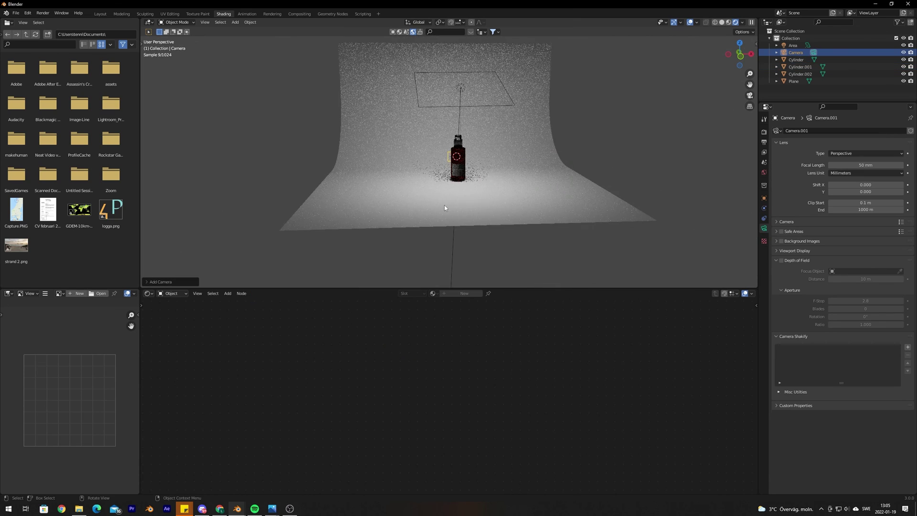
pyautogui.scroll(4, 444, 205)
pyautogui.moveTo(484, 210); pyautogui.dragTo(509, 197, button='middle')
pyautogui.scroll(-2, 510, 196)
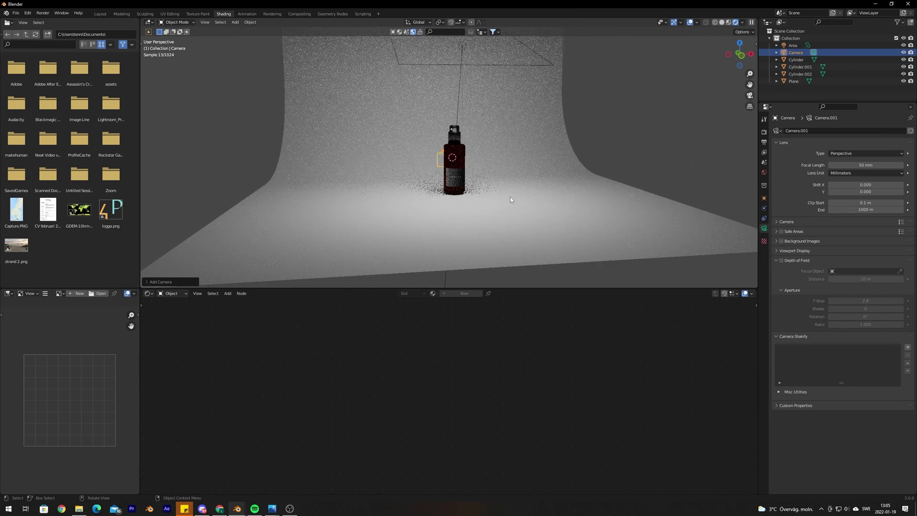
pyautogui.scroll(2, 511, 197)
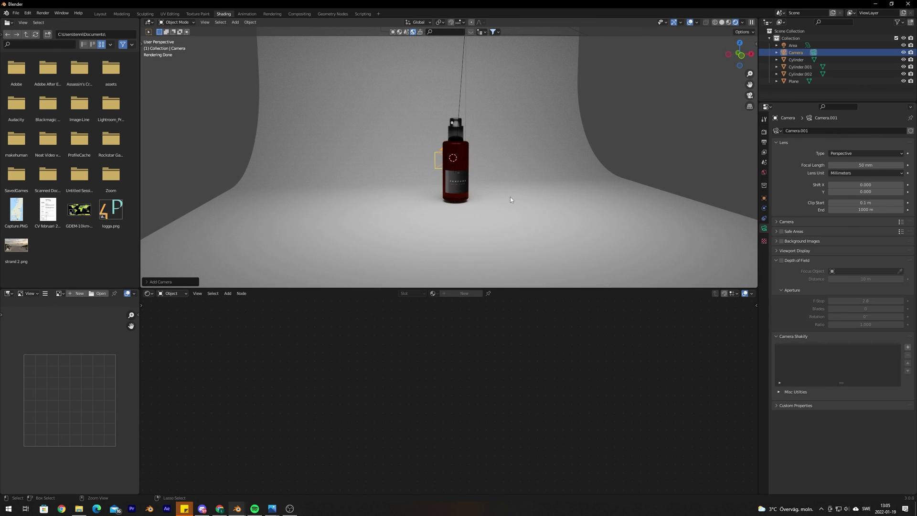
pyautogui.press('KP_0')
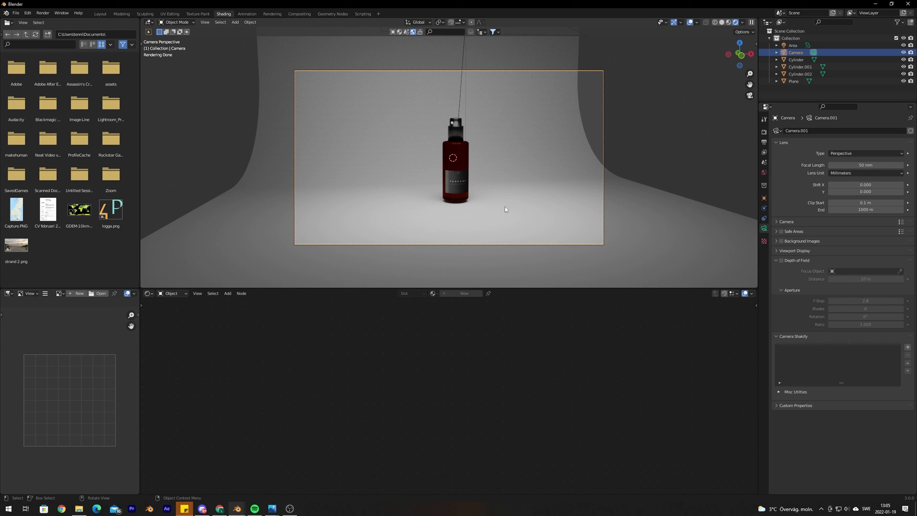
# Step: Move the camera slightly and trackball-rotate it to centre the bottle in the frame
pyautogui.press('g')
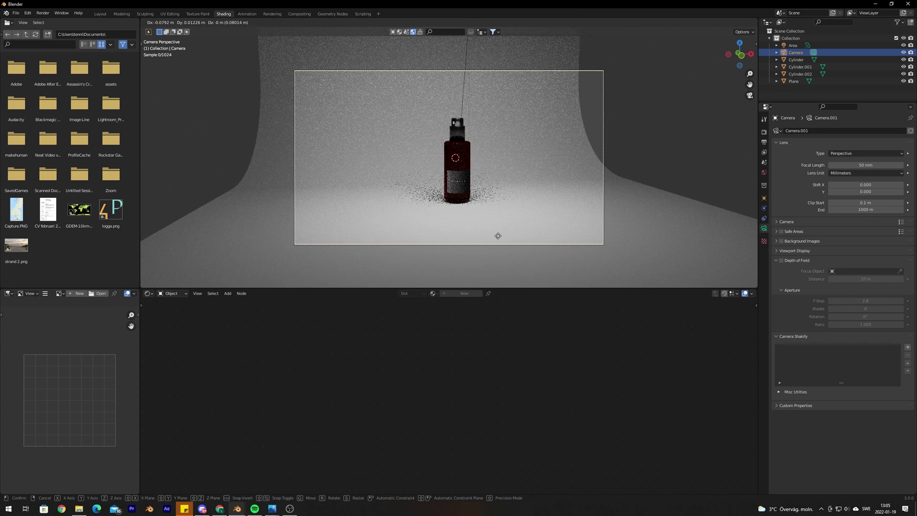
pyautogui.click(496, 247)
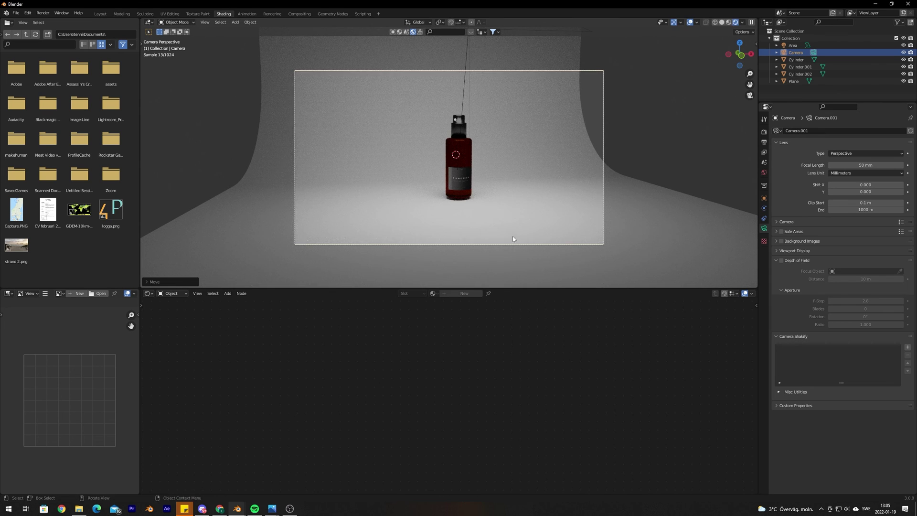
pyautogui.press('r')
pyautogui.press('r')
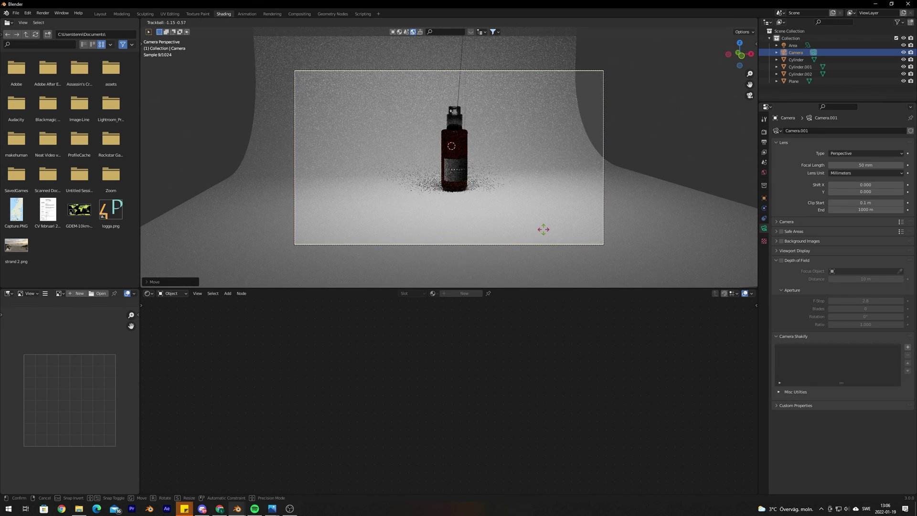
pyautogui.click(542, 233)
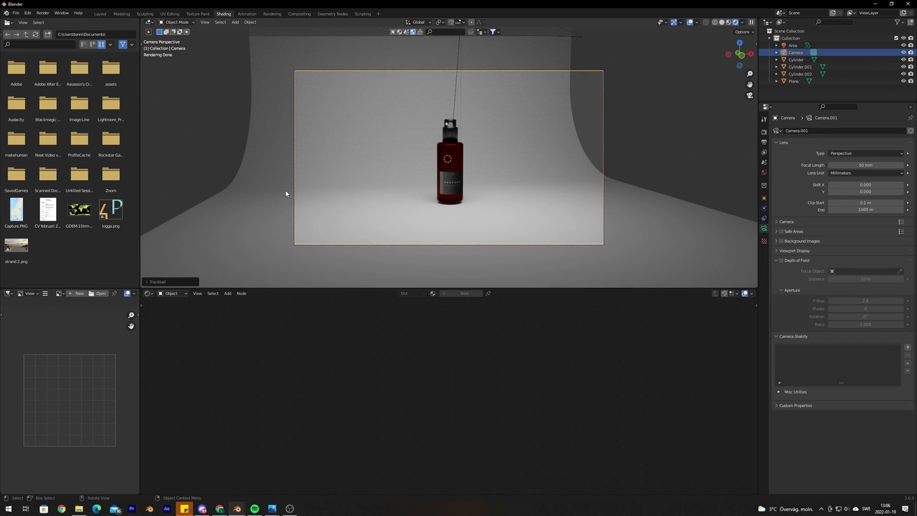
# Step: Select the three bottle parts, move them to the right of the camera frame's centre and render the image
pyautogui.click(531, 203)
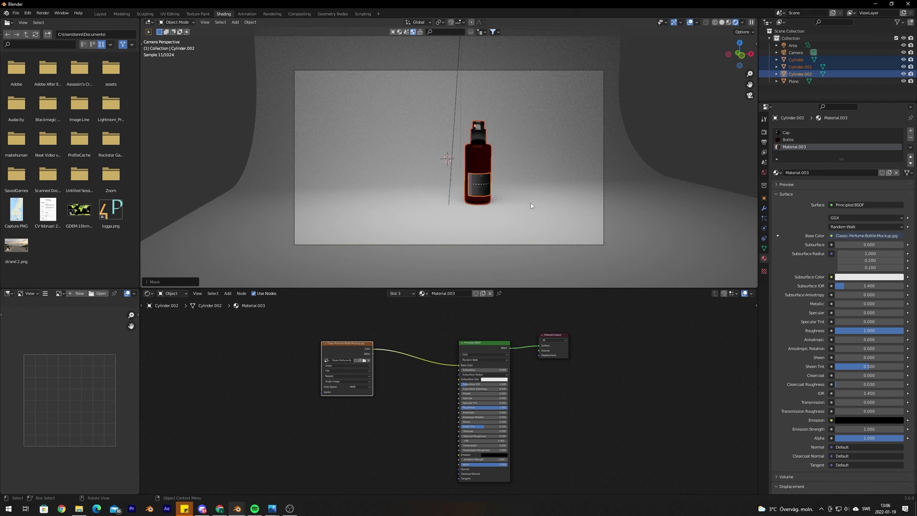
pyautogui.scroll(2, 531, 203)
pyautogui.scroll(-2, 532, 207)
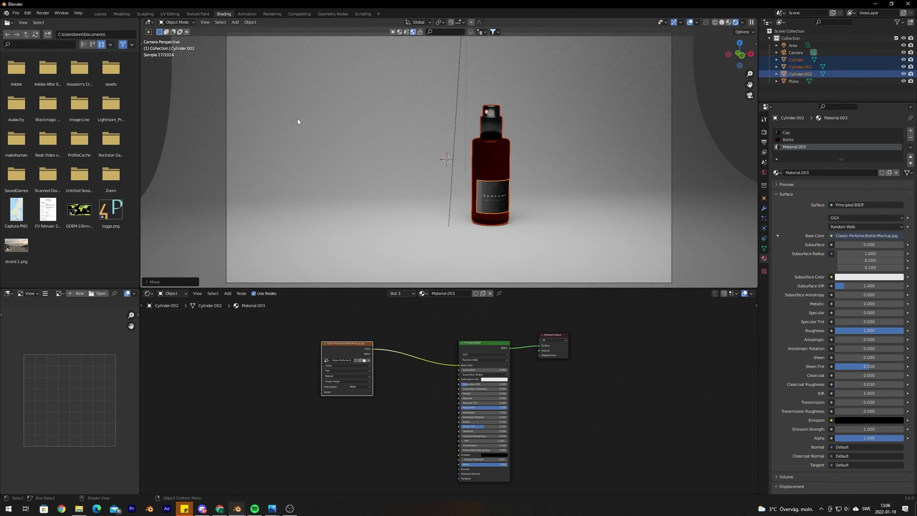
pyautogui.click(42, 13)
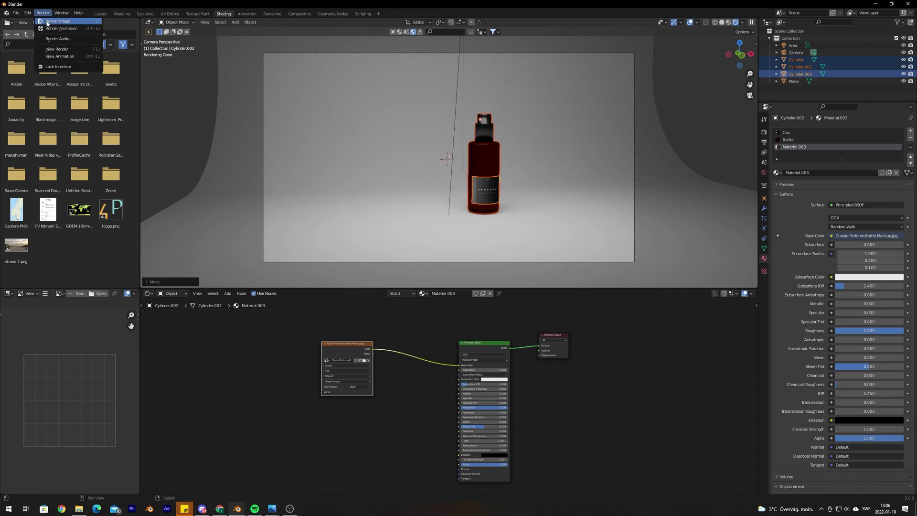
pyautogui.click(47, 21)
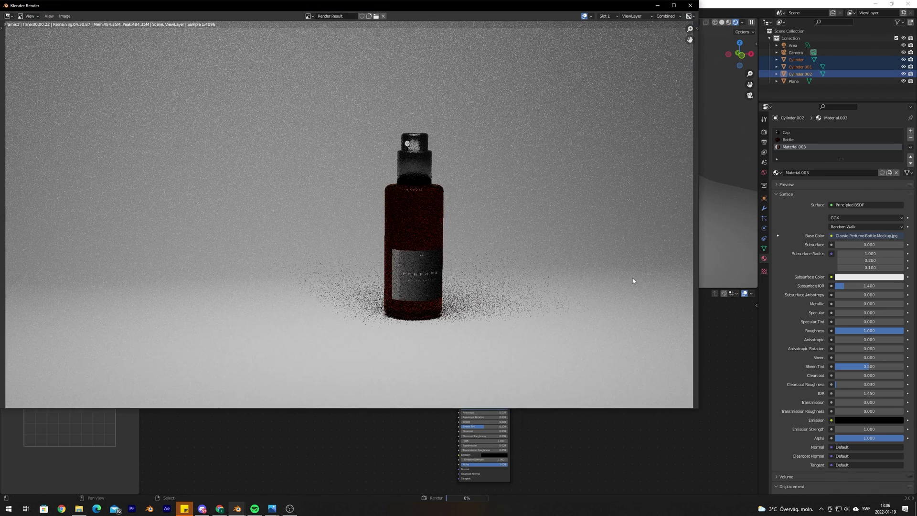